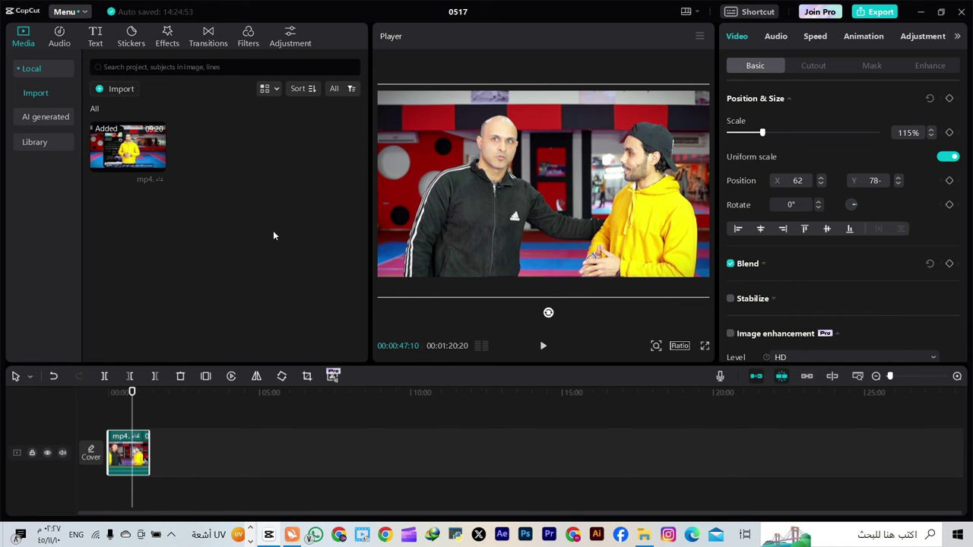
Drag a Default text clip from the Text tab onto its own track above the interview video
left_click(96, 46)
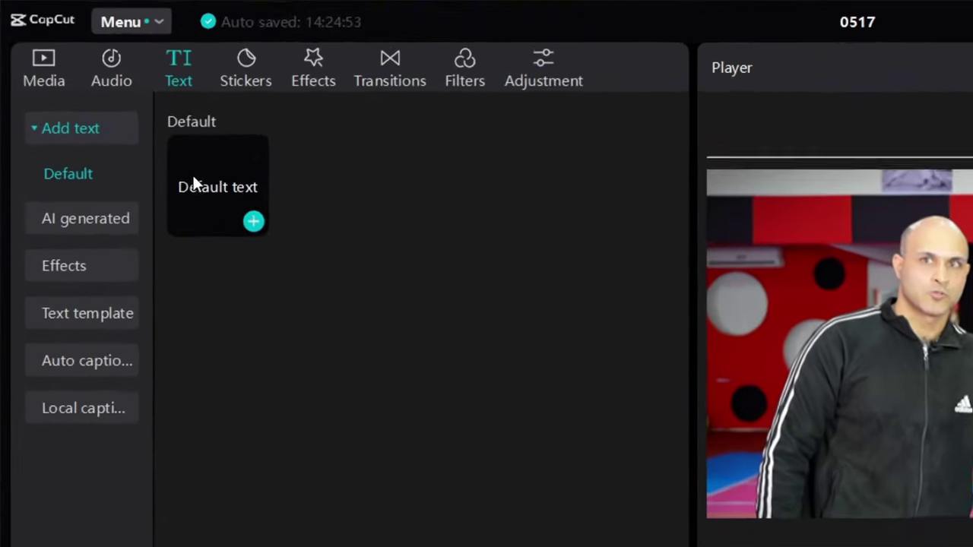
left_click_drag(104, 97, 121, 426)
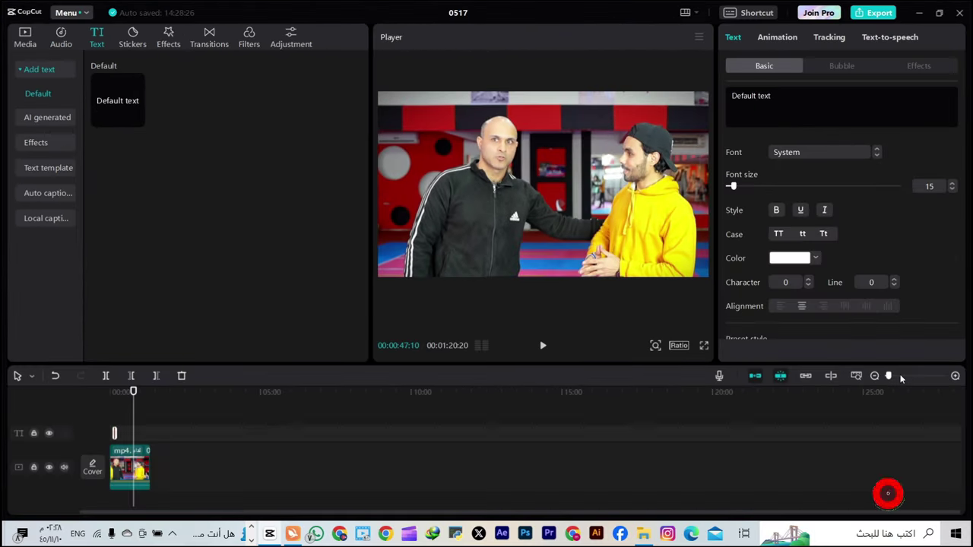
Zoom the timeline, select the text clip and replace its Default wording with the person's first name
left_click(901, 378)
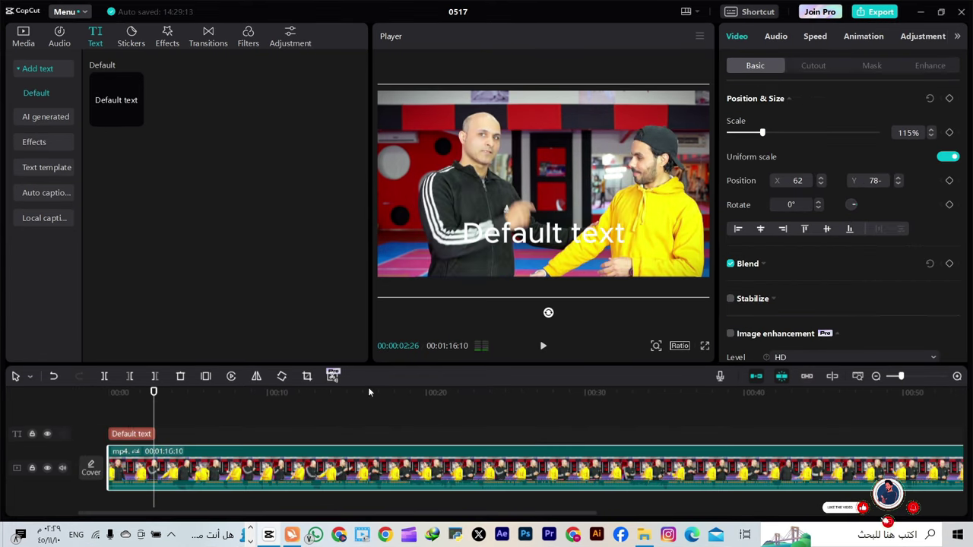
left_click(131, 414)
left_click(132, 433)
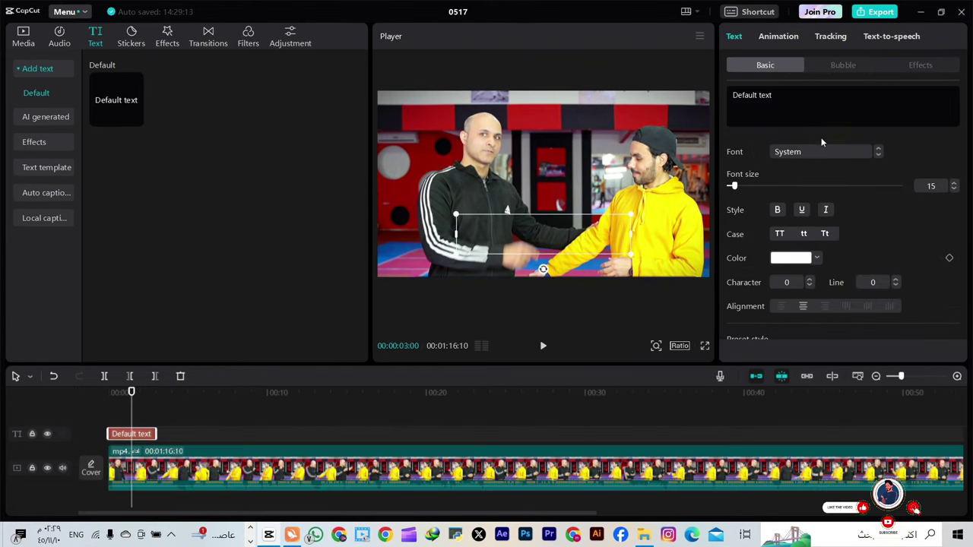
double_click(799, 101)
key("ctrl+a")
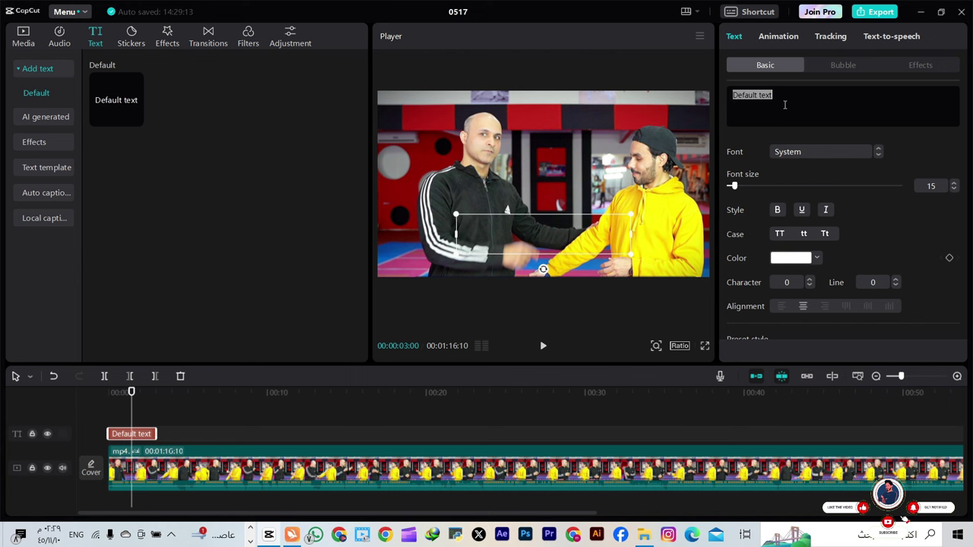
key("BackSpace")
type("مشعل")
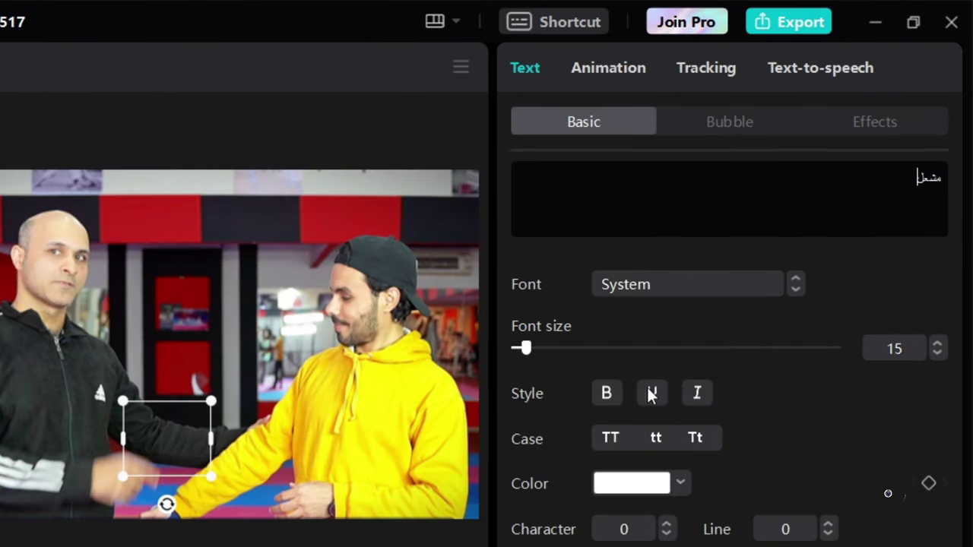
Apply IBM Plex Sans Arabic, enter the person's full Arabic name, and shrink it lower in the frame
left_click(661, 284)
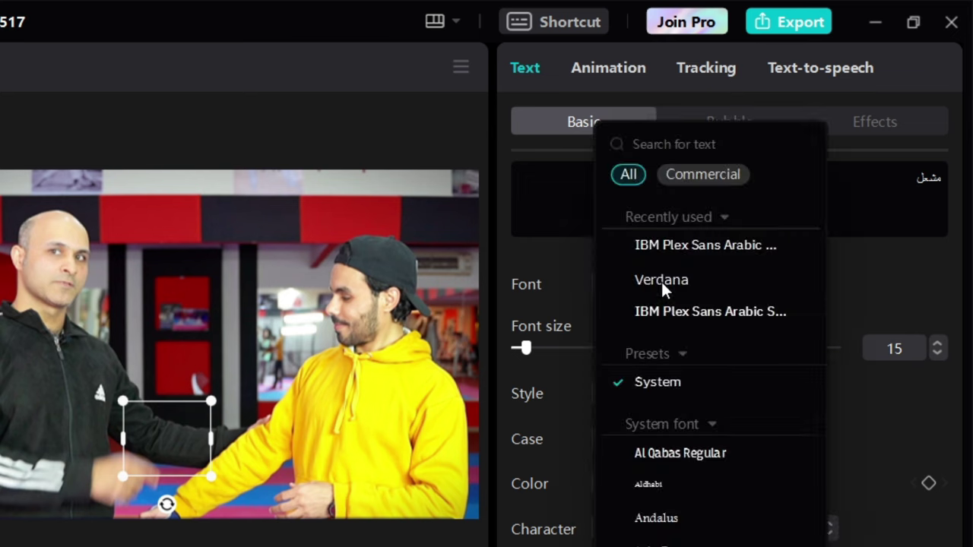
left_click(680, 251)
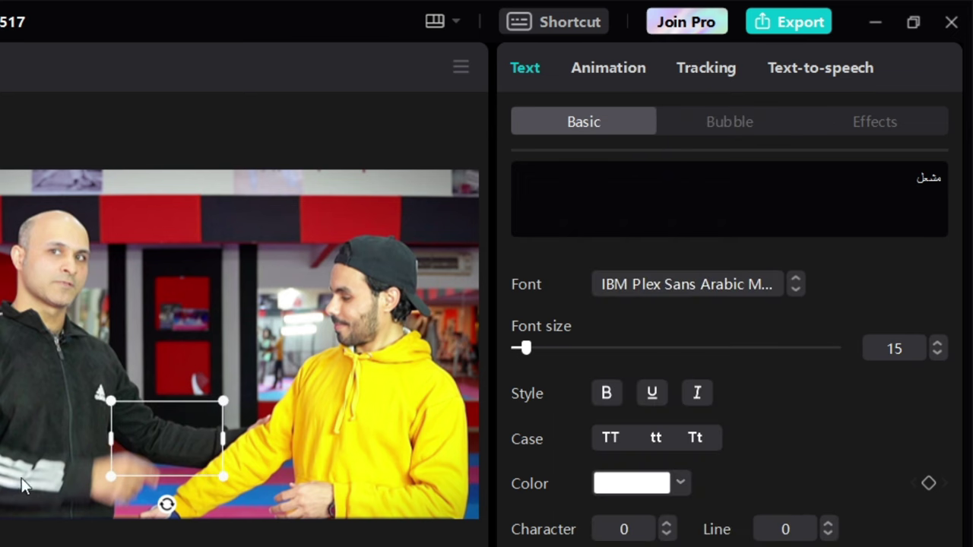
key("ctrl+a")
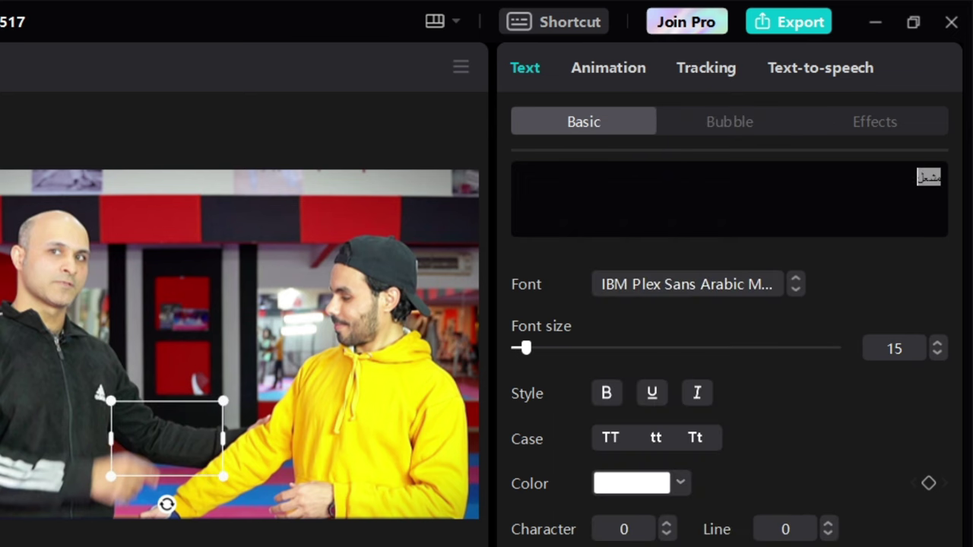
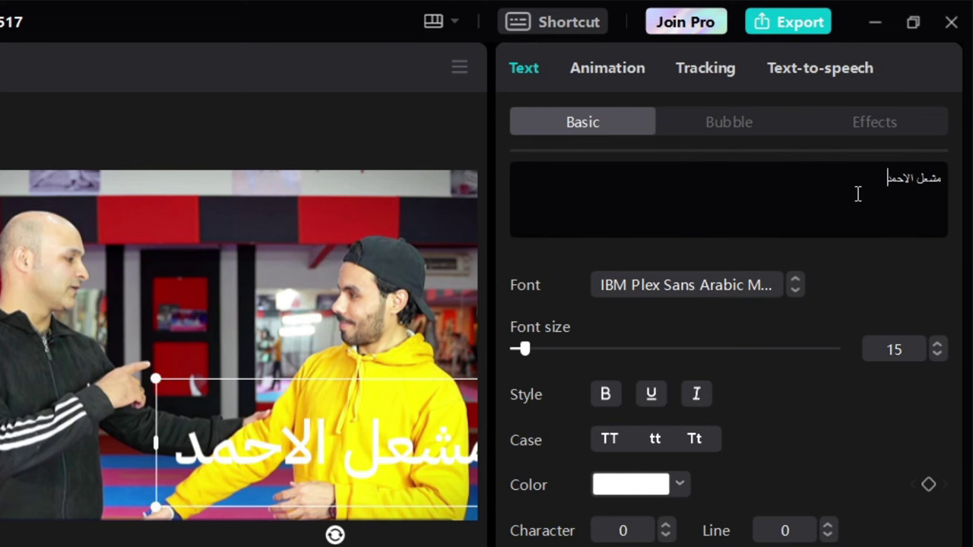
left_click_drag(157, 379, 277, 418)
left_click_drag(422, 439, 427, 480)
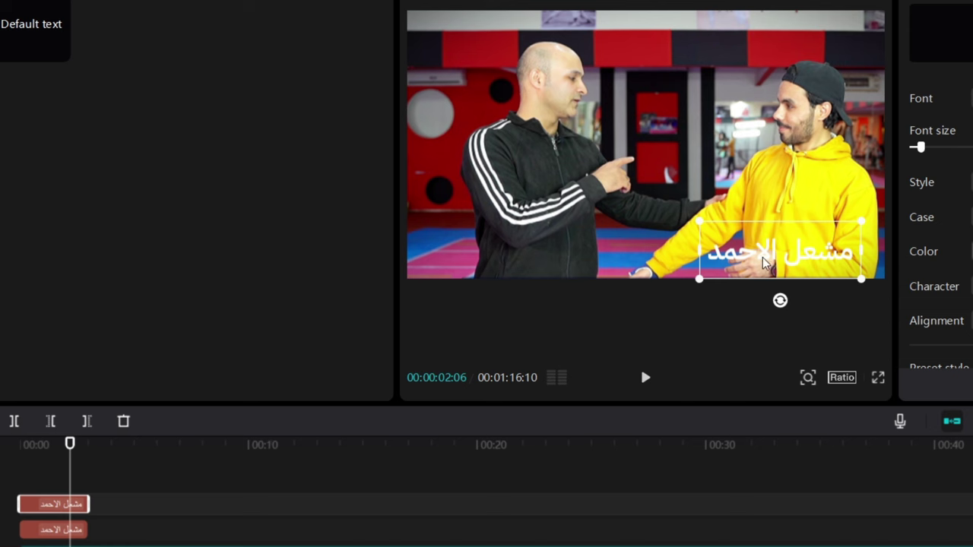
Move the duplicate caption to the lower left and replace its text with the captain's name
left_click_drag(764, 262, 516, 270)
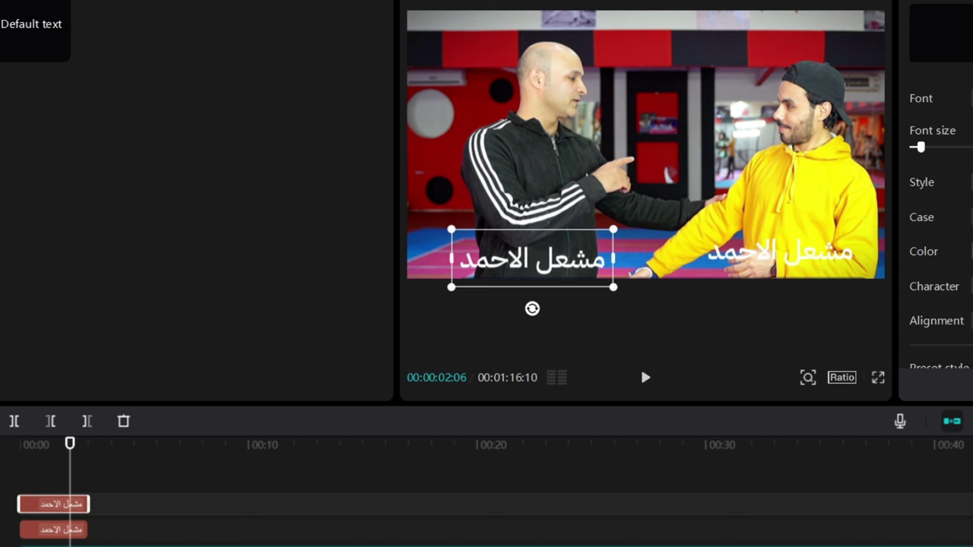
left_click_drag(459, 258, 606, 259)
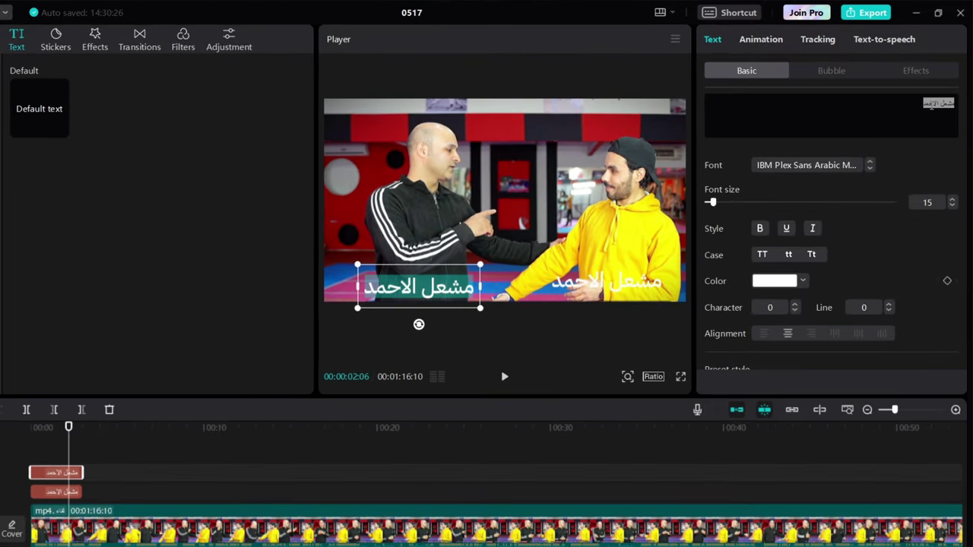
type("ك")
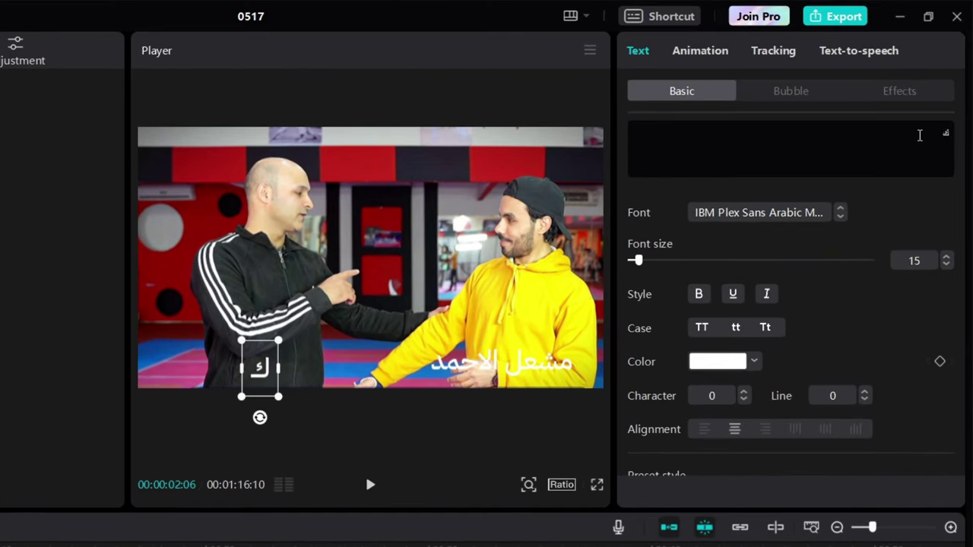
key("BackSpace")
type("الكابت")
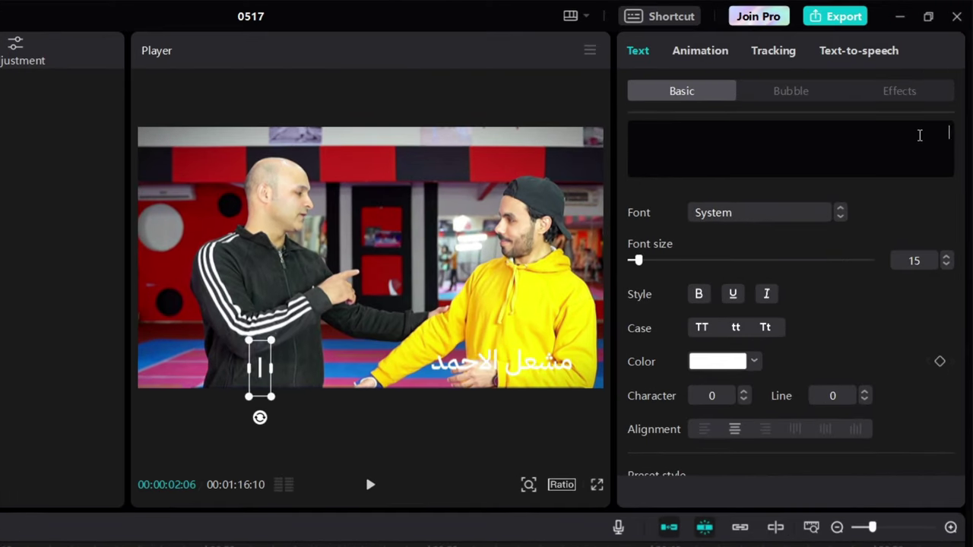
type("ن")
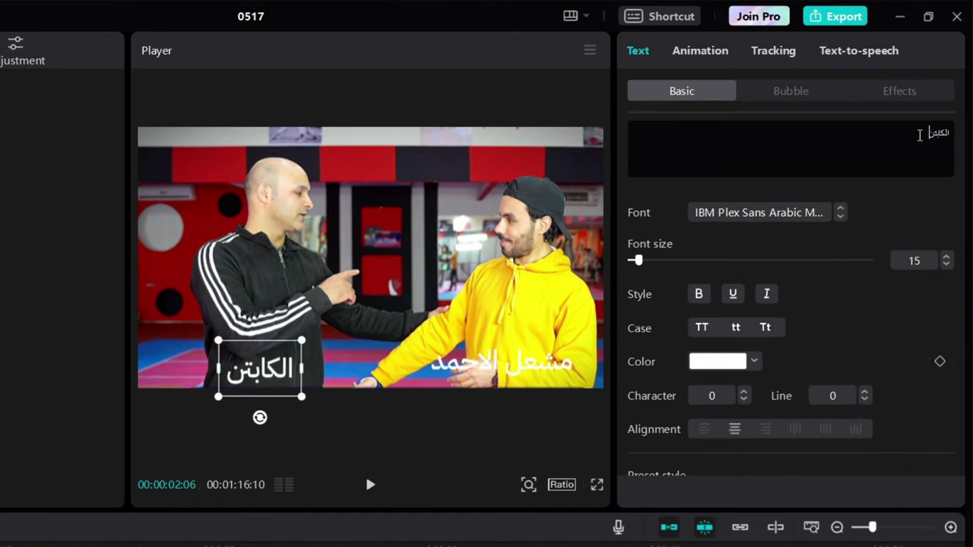
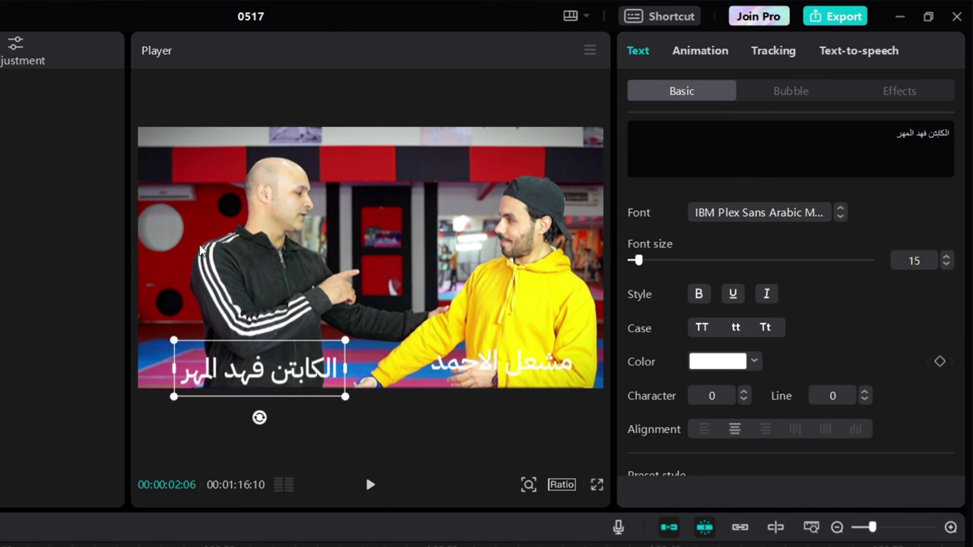
left_click_drag(276, 389, 266, 375)
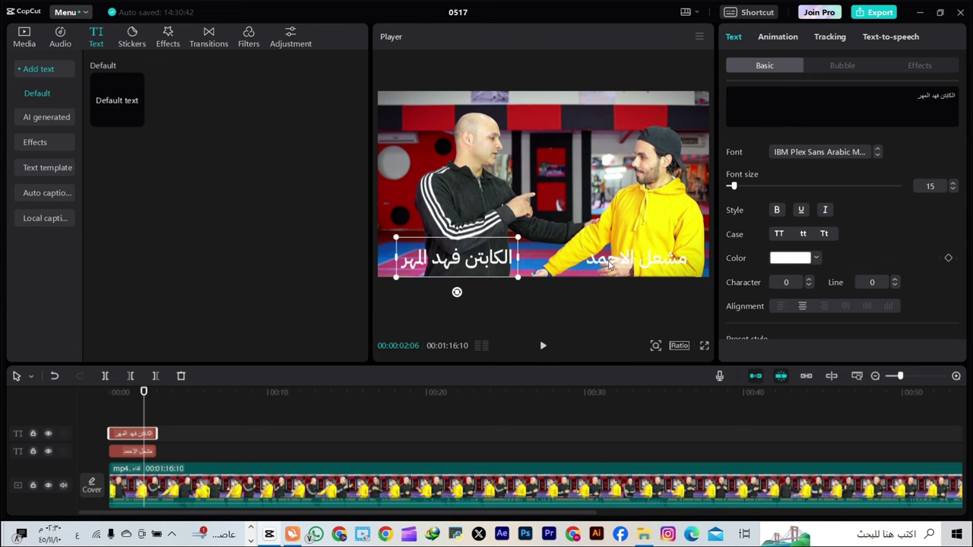
left_click(609, 265)
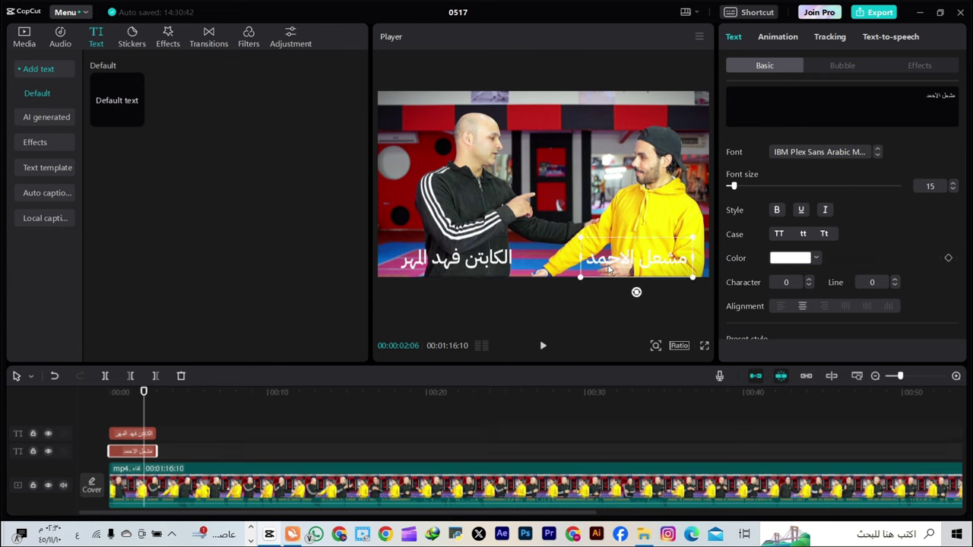
left_click(130, 430)
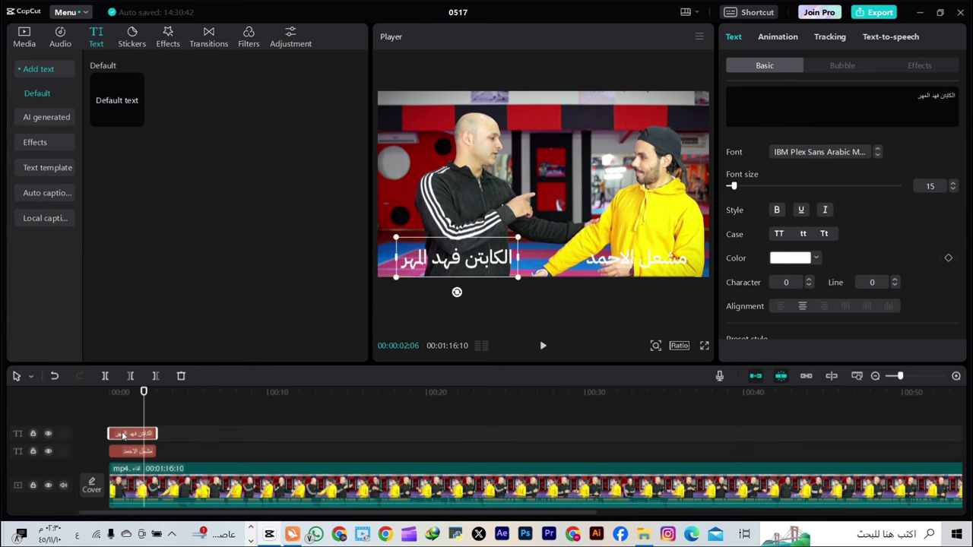
left_click(118, 428)
left_click_drag(117, 428, 105, 433)
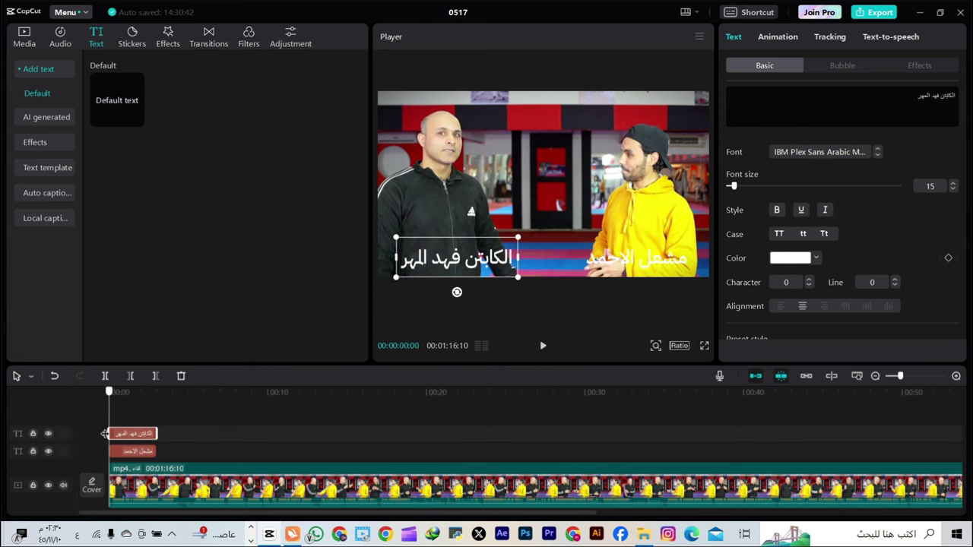
left_click(114, 450)
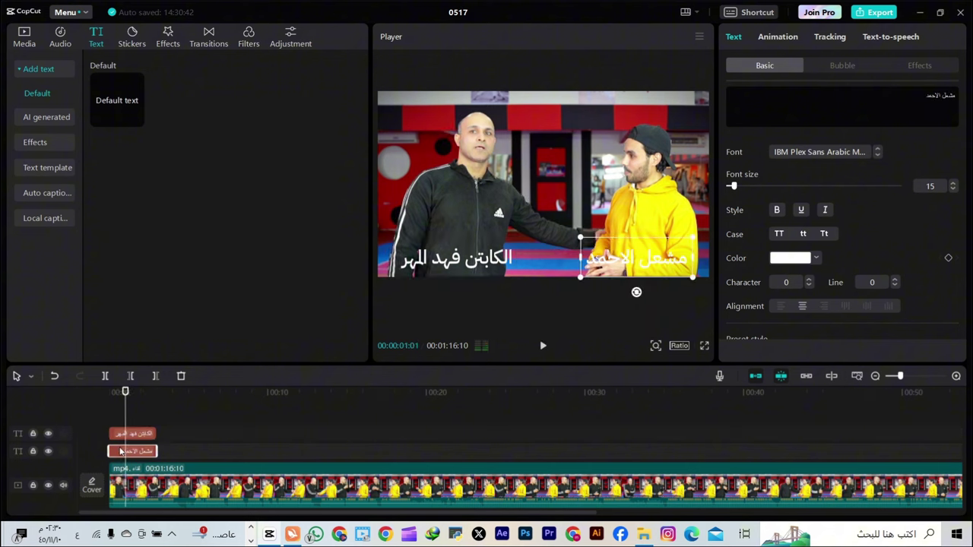
left_click(106, 434)
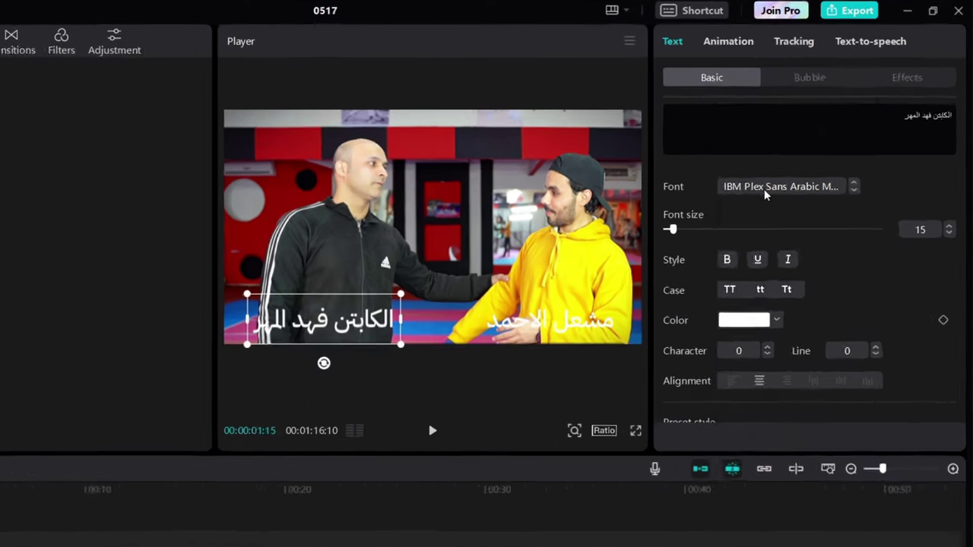
Set the captain's caption to Harir Bold in bright yellow, bold, with no underline
left_click(808, 155)
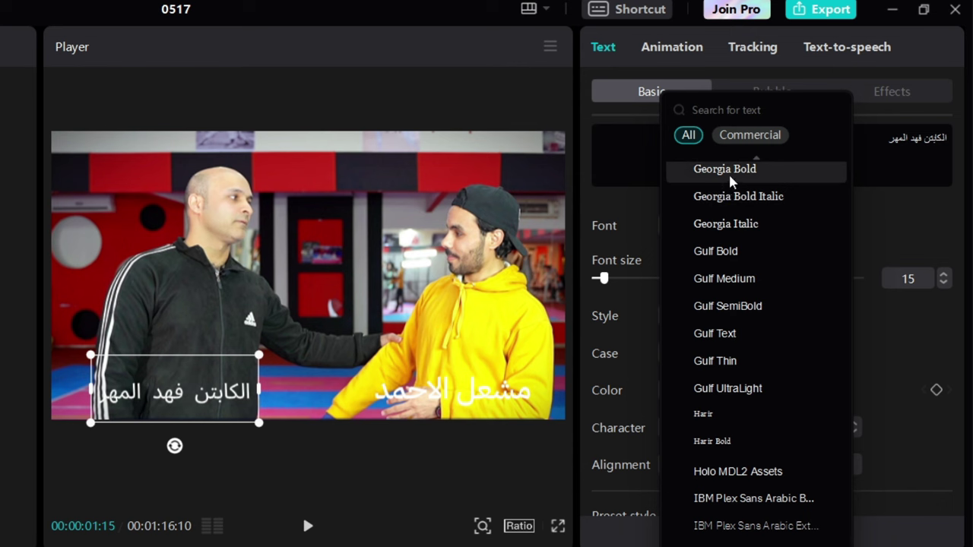
left_click(724, 444)
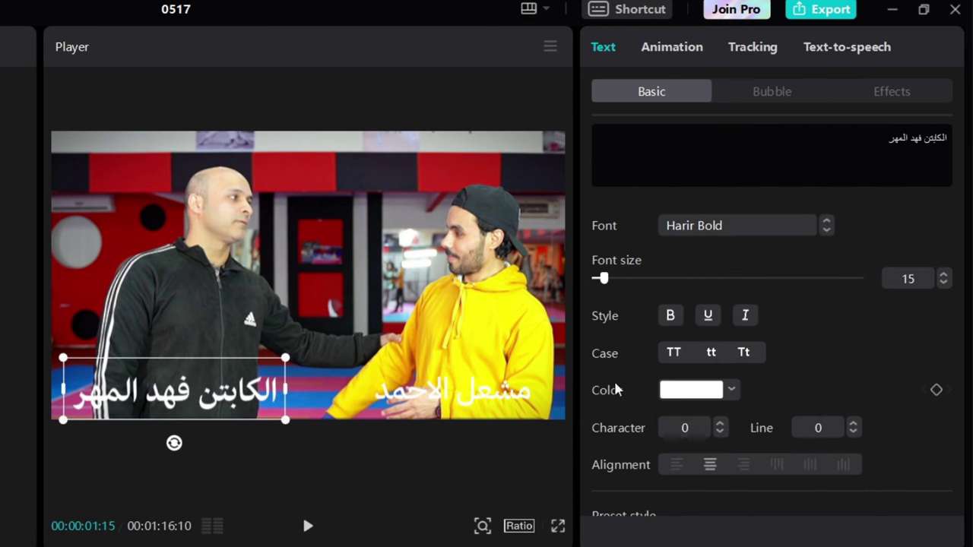
left_click(694, 390)
left_click_drag(721, 456, 679, 424)
left_click(734, 535)
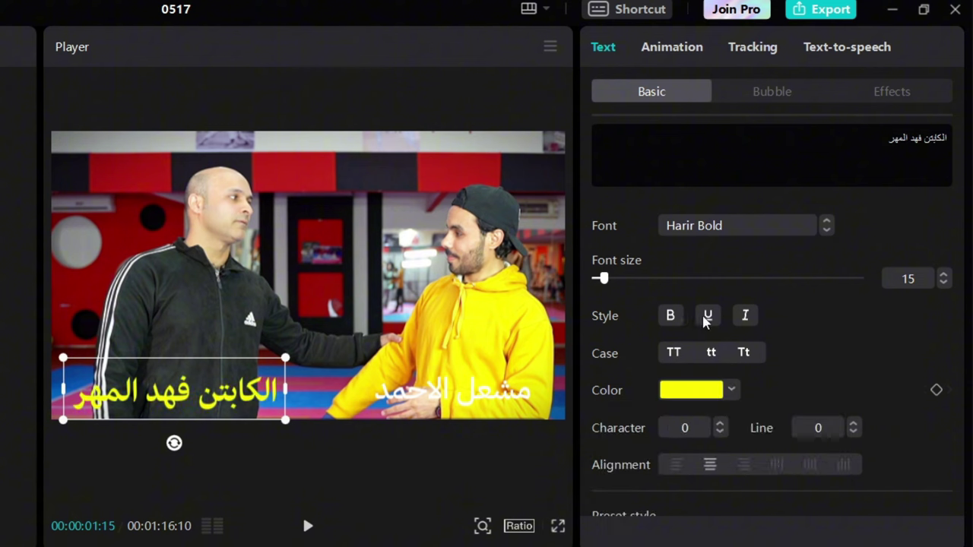
left_click(672, 317)
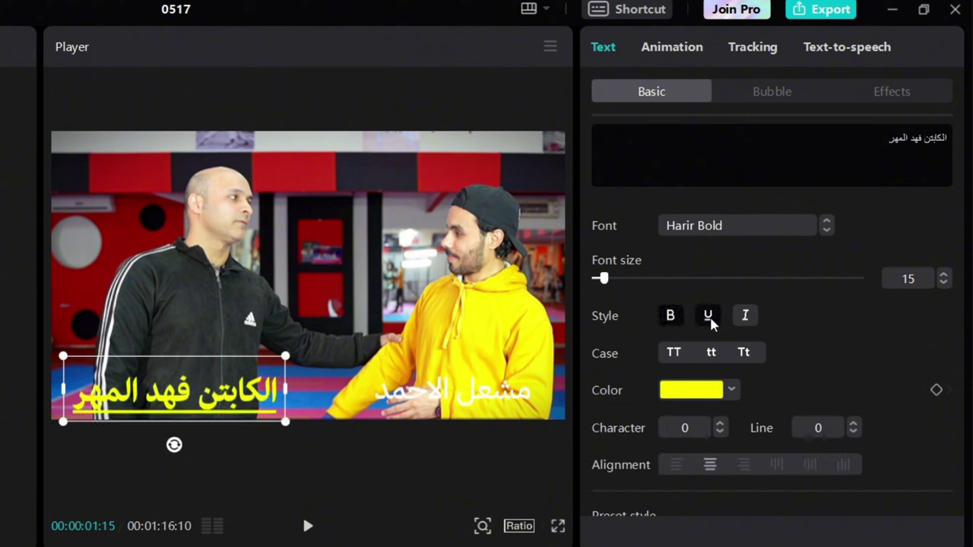
left_click(709, 317)
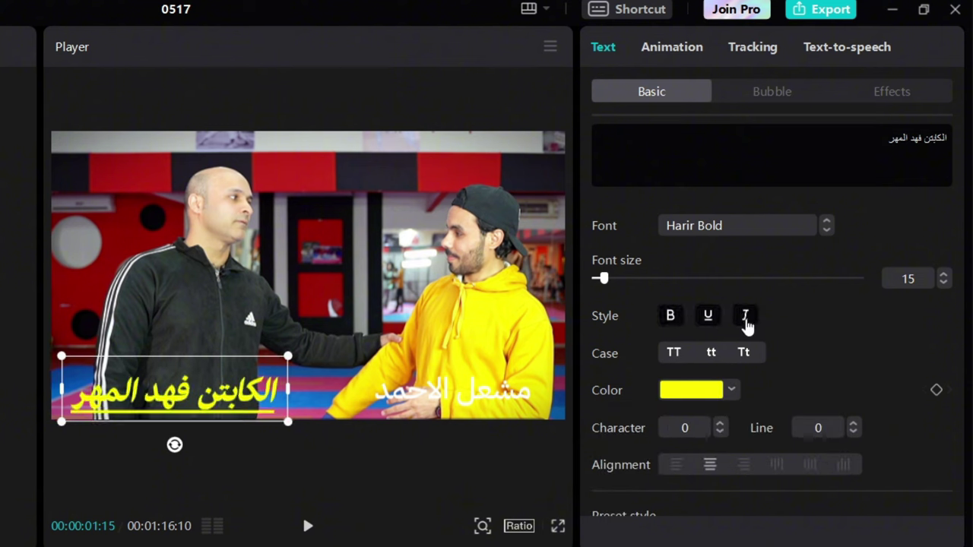
left_click(708, 319)
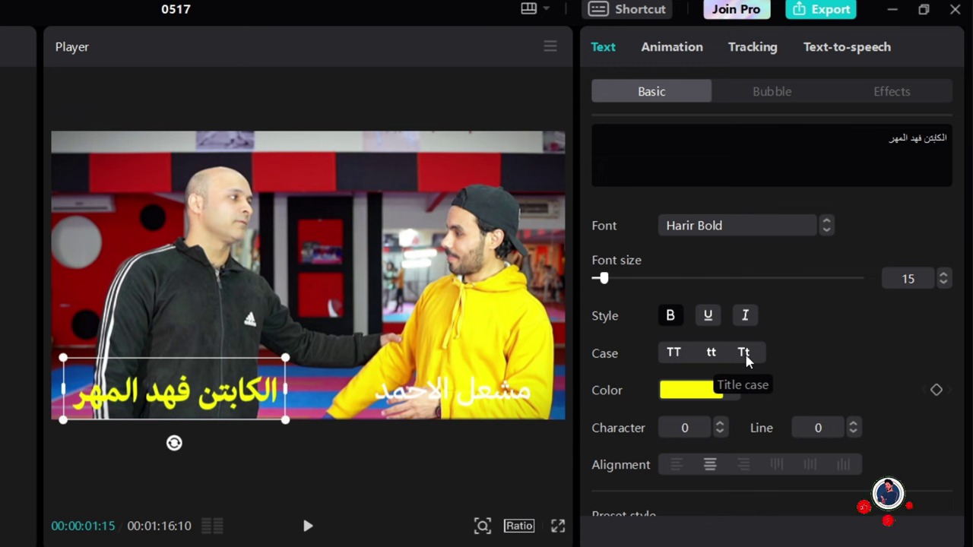
Add lines 'التشننشن' and 'ننسيبتنينس' under the name and move the caption to frame centre
scroll(753, 354, "down", 1)
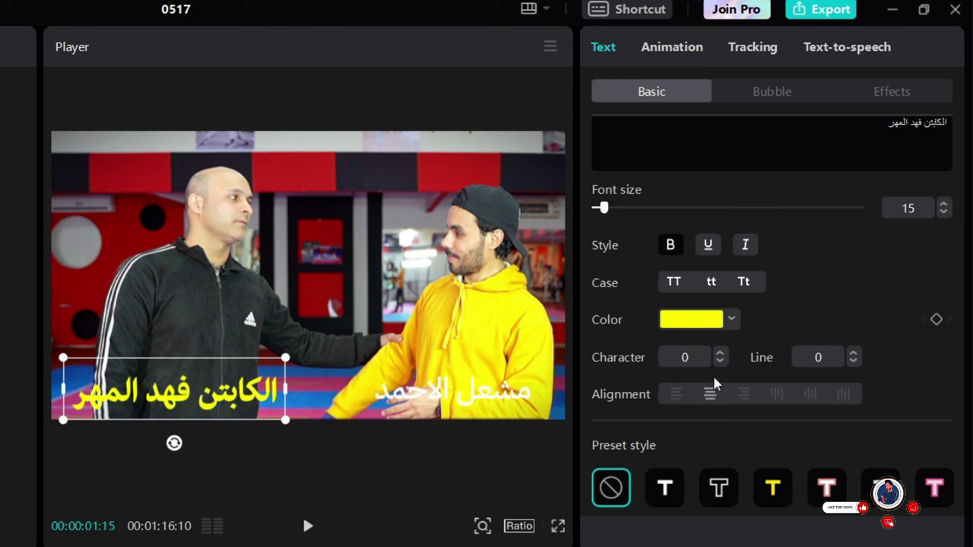
left_click(82, 395)
key("Return")
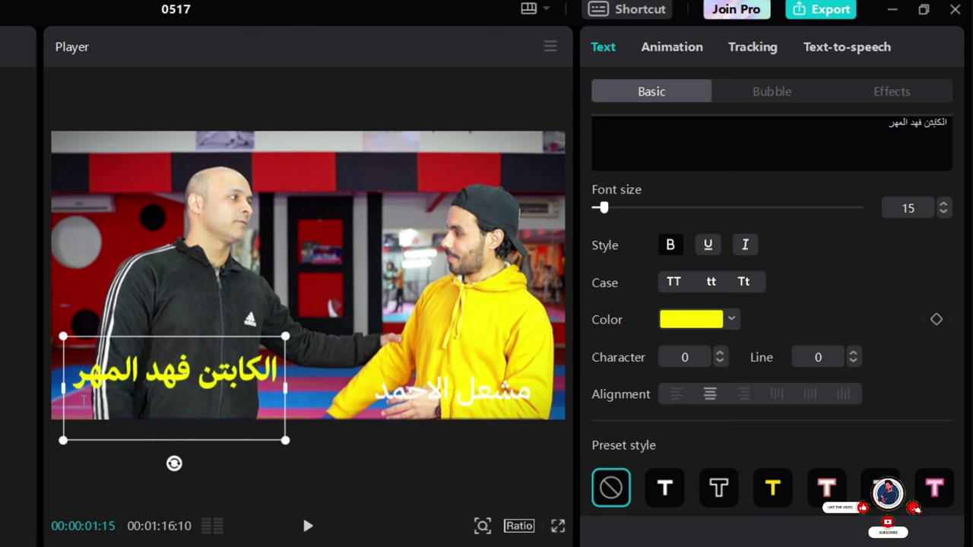
type("التشننشن")
key("Return")
type("ننسيبتني")
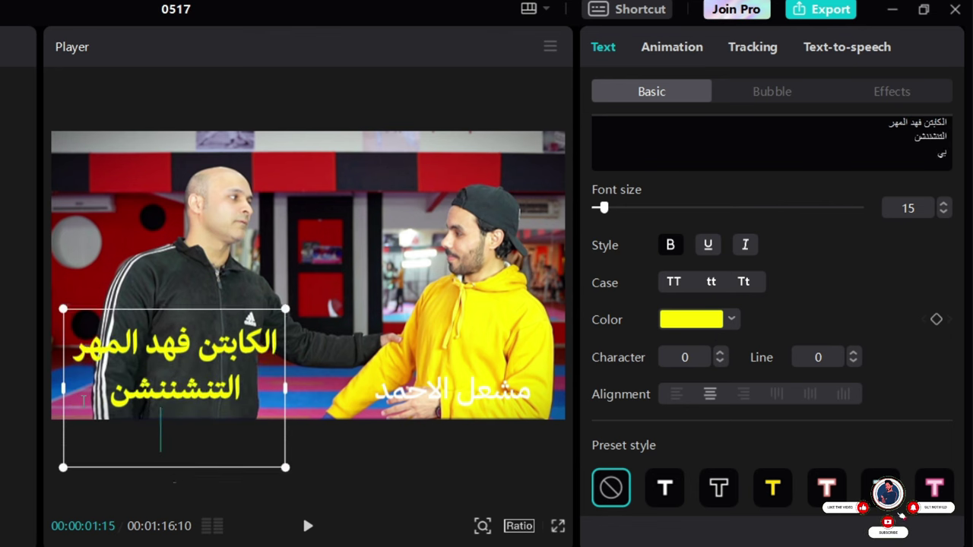
type("نس")
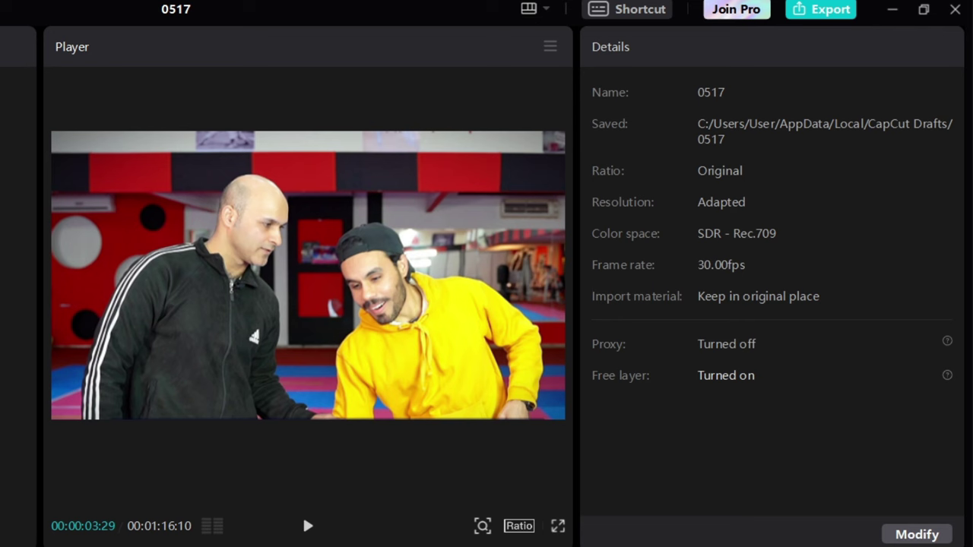
left_click_drag(252, 380, 346, 296)
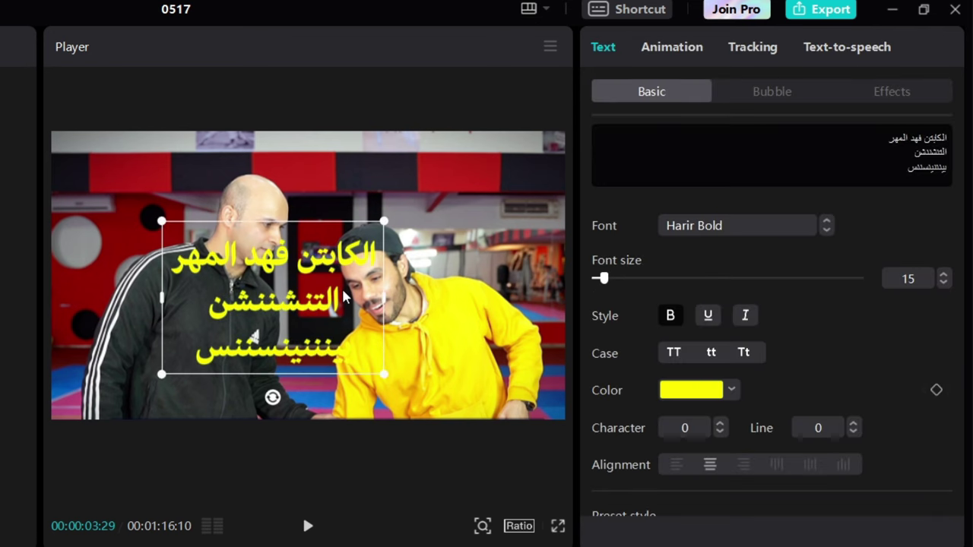
Add a fourth caption line reading 'الابامشنيس'
double_click(198, 364)
left_click(196, 360)
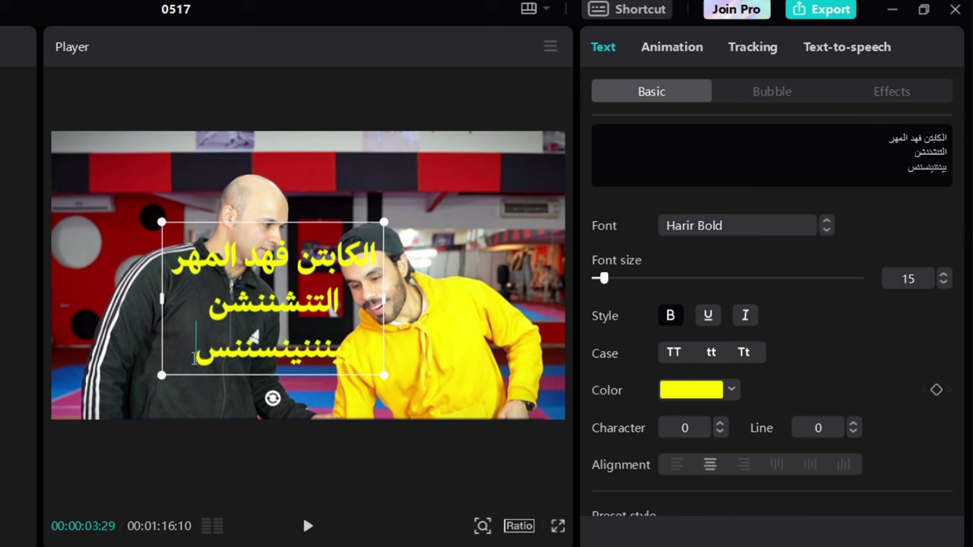
key("Return")
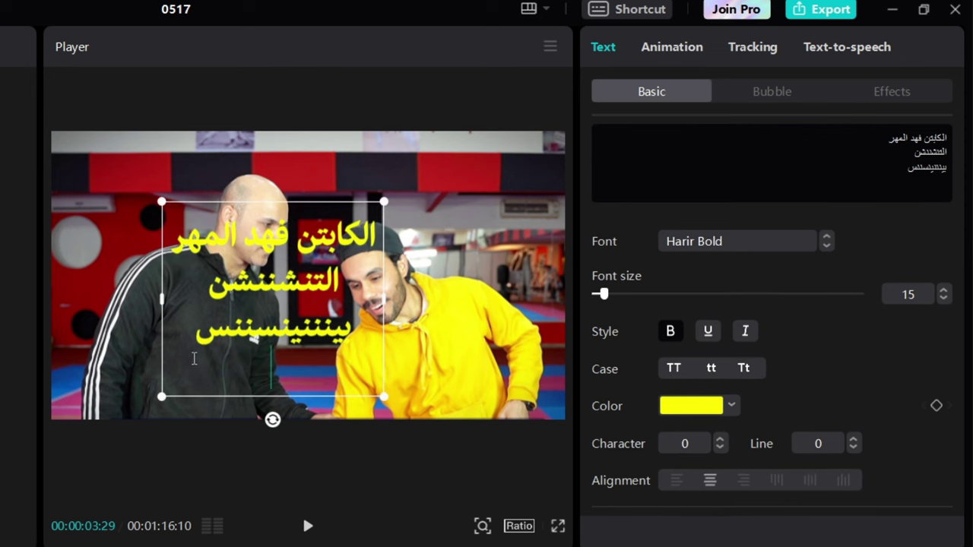
type("الابامشنيس")
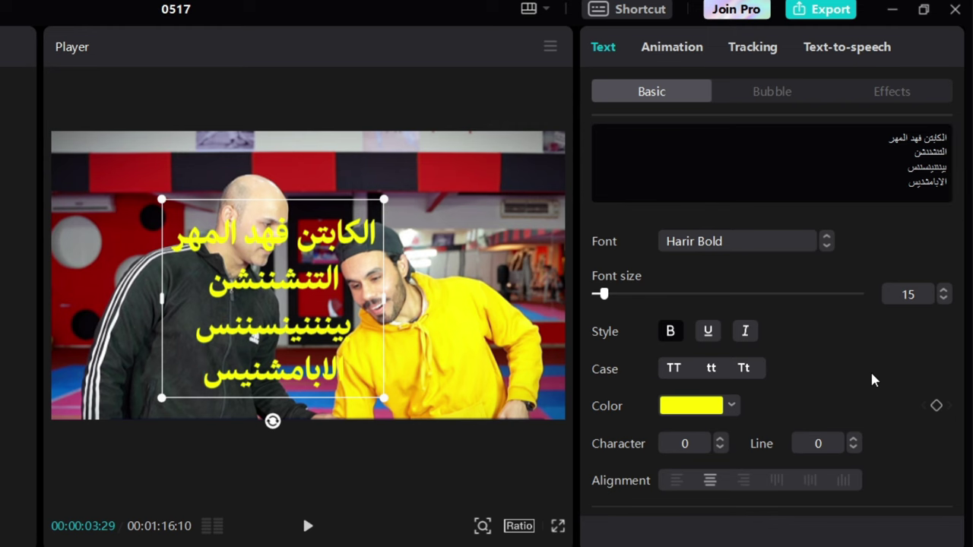
Compare left, centre and right alignment plus vertical top and middle layouts on the caption
scroll(674, 415, "down", 2)
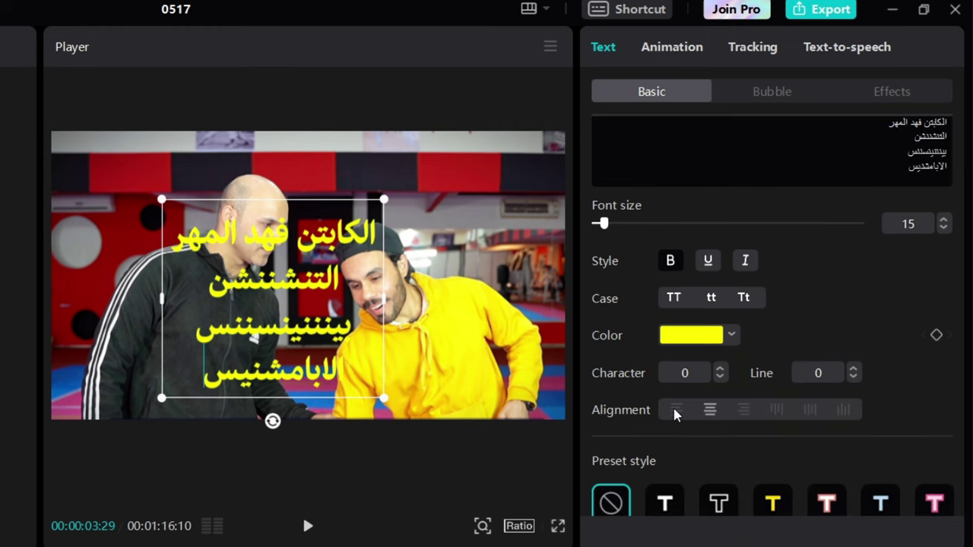
left_click(675, 409)
left_click(710, 410)
key("ctrl+a")
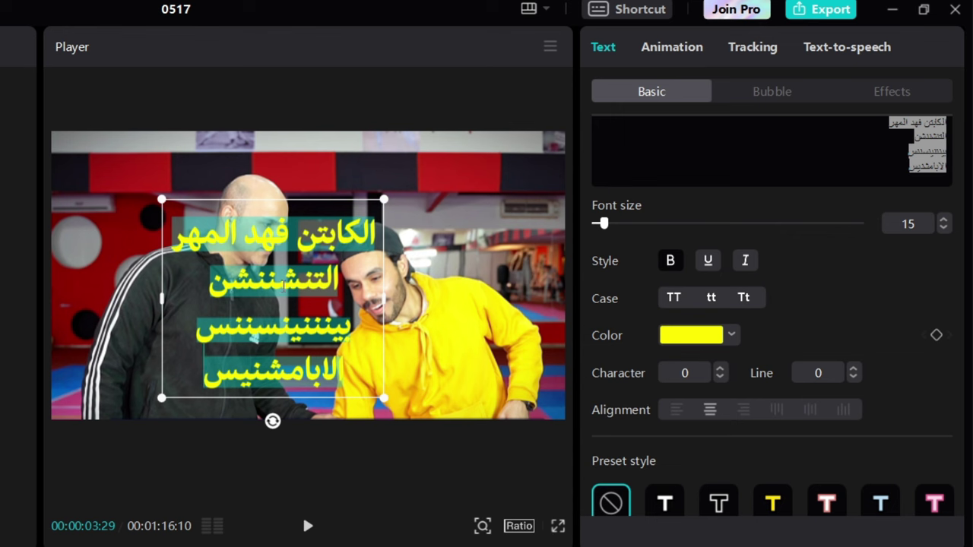
left_click(743, 409)
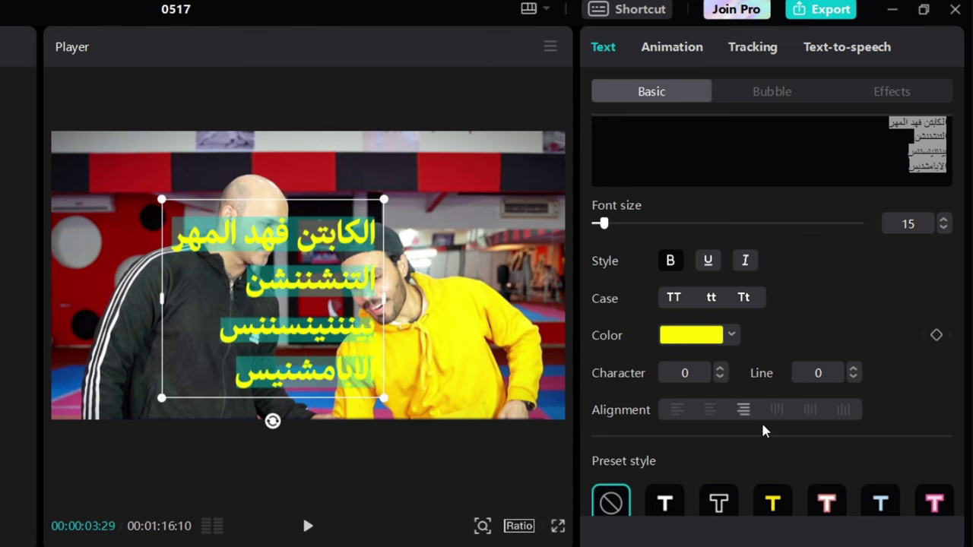
left_click(777, 410)
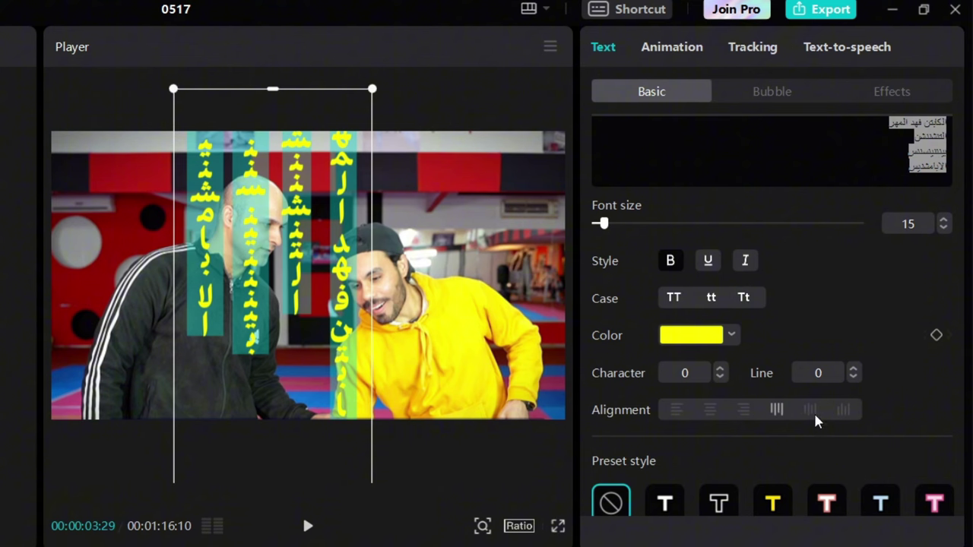
left_click(811, 409)
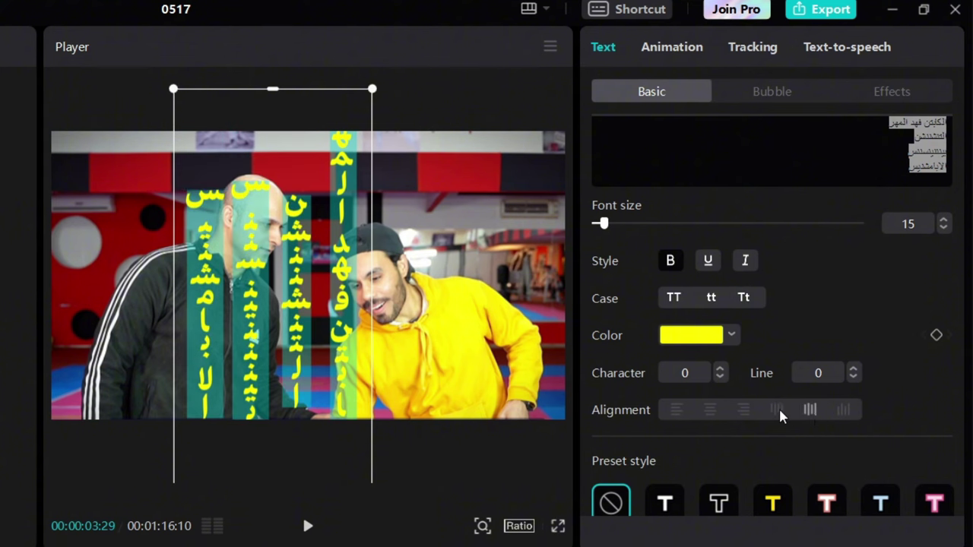
left_click(777, 410)
Try vertical bottom alignment, settle on right alignment, then select lines two to four
left_click(744, 410)
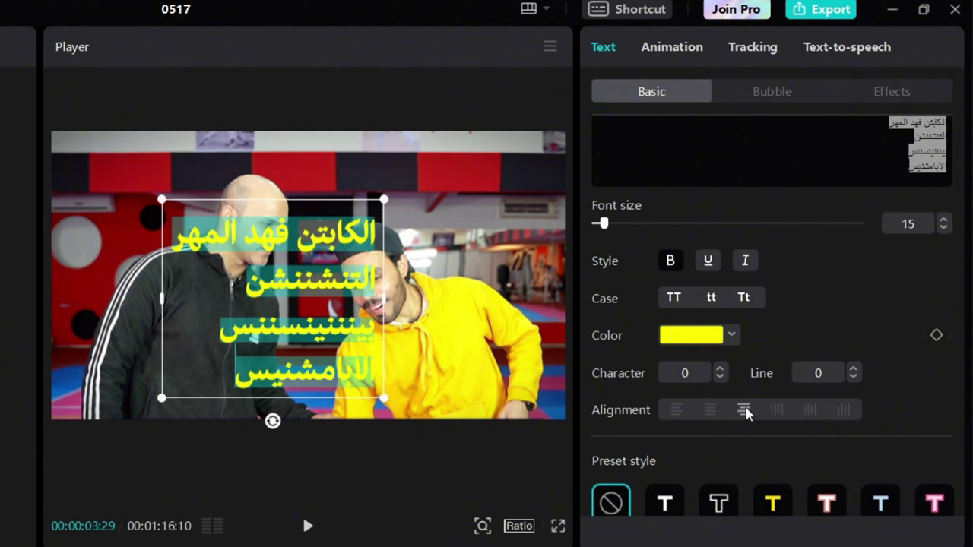
left_click(843, 410)
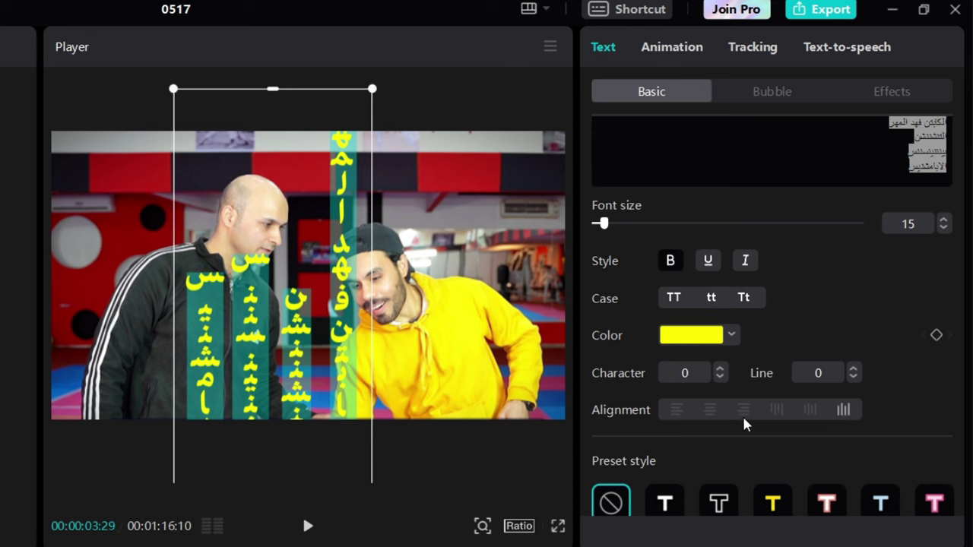
left_click(708, 411)
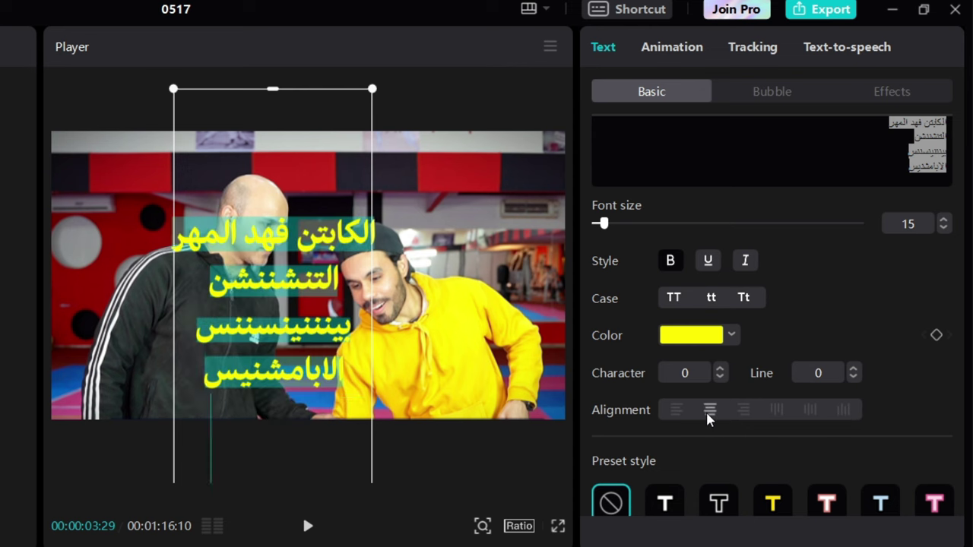
left_click(676, 411)
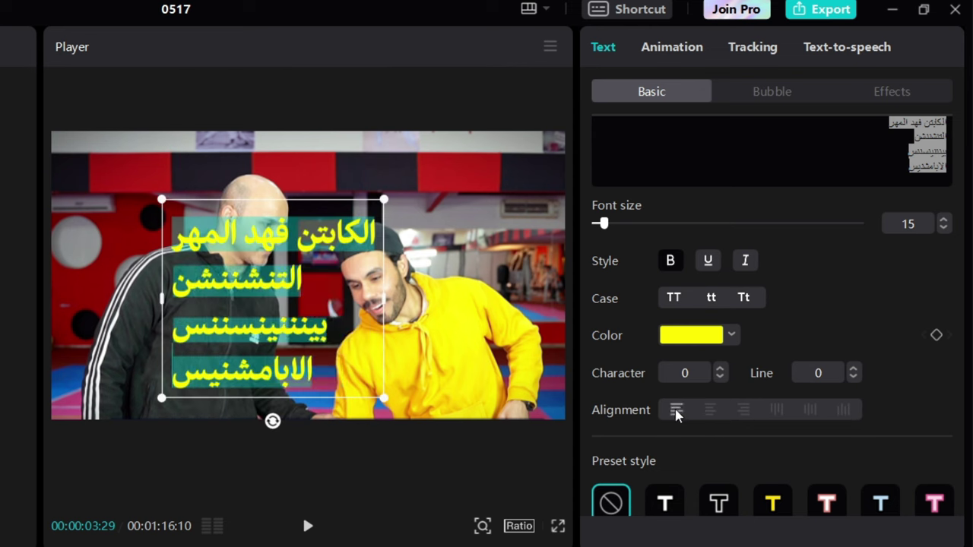
left_click(710, 411)
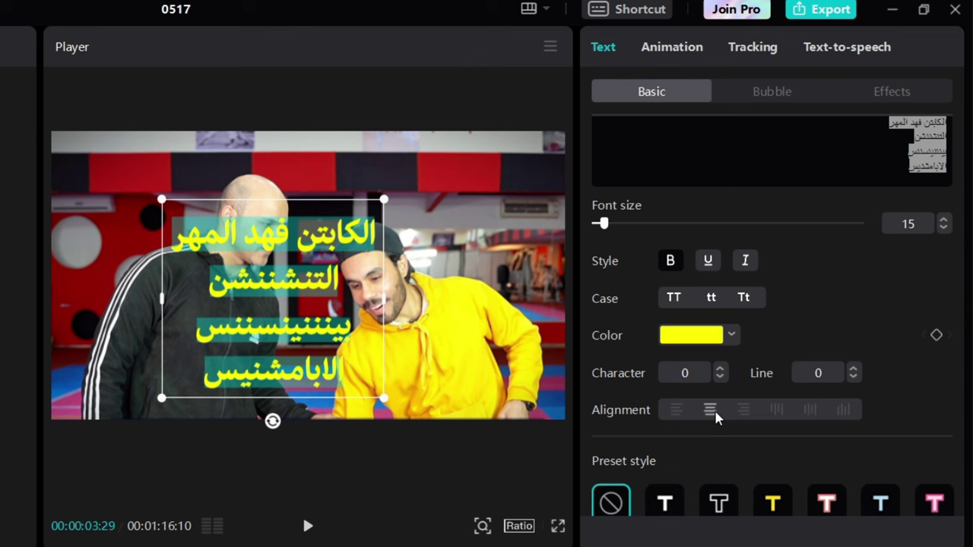
left_click(745, 411)
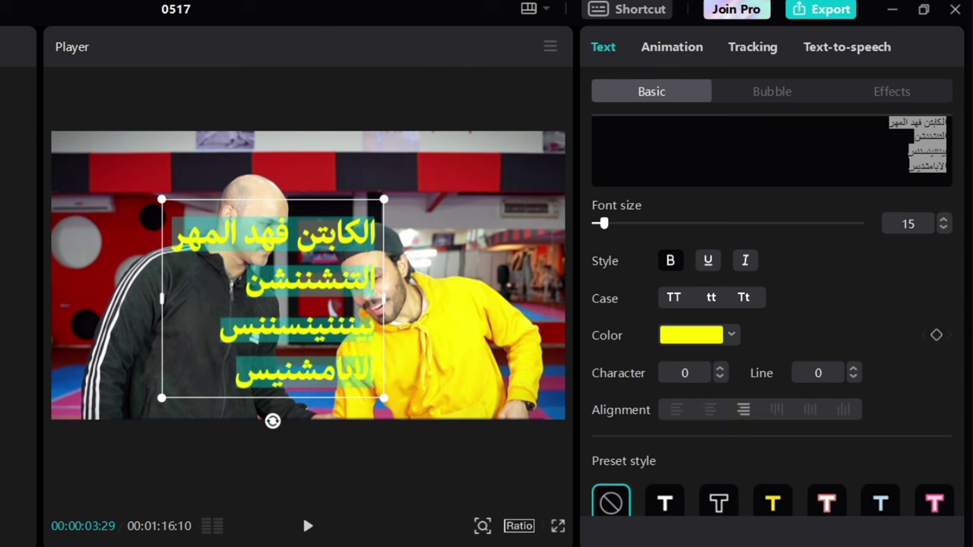
left_click(334, 231)
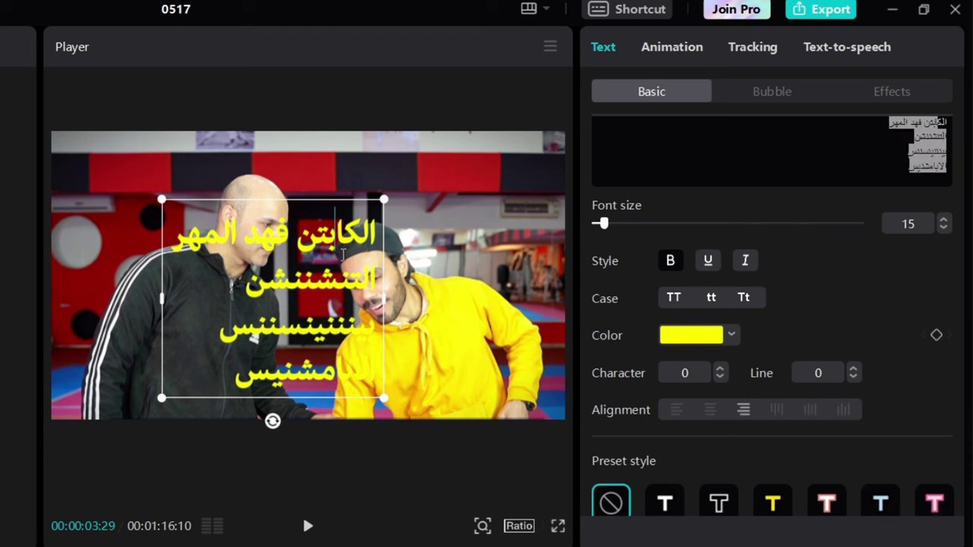
mouse_move(342, 255)
left_mouse_down()
mouse_move(251, 373)
mouse_move(380, 266)
mouse_move(334, 327)
mouse_move(376, 262)
mouse_move(365, 282)
mouse_move(130, 441)
left_mouse_up()
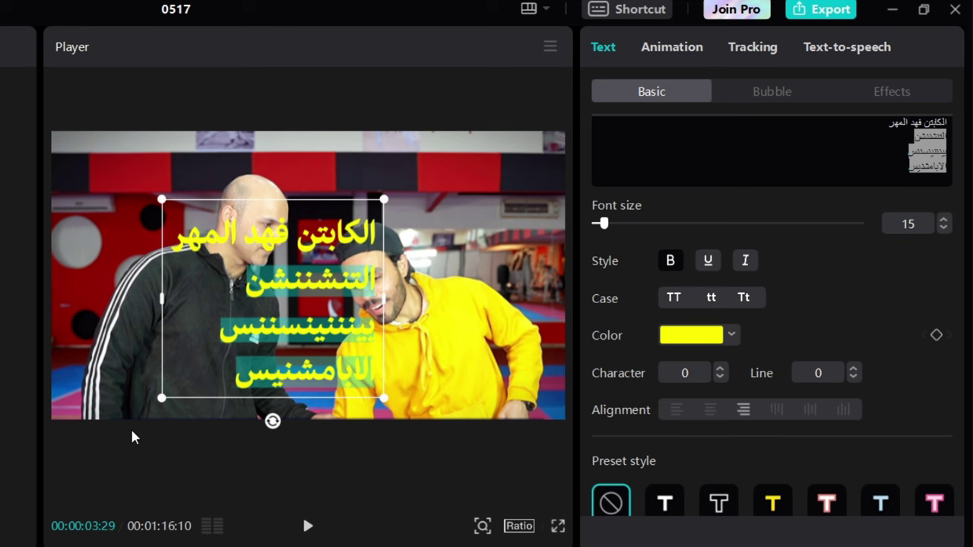
Delete the extra lines and place the caption, slightly smaller, in the lower left
key("BackSpace")
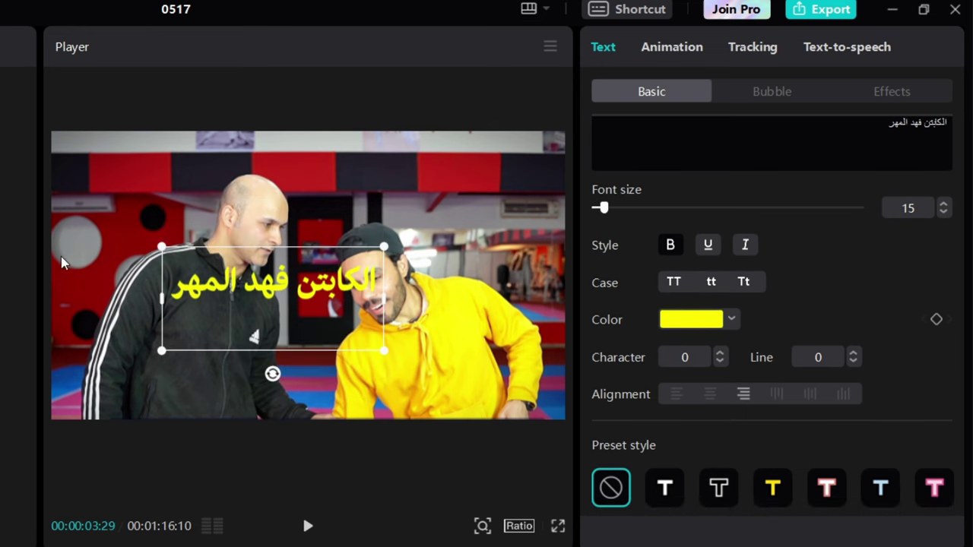
left_click_drag(273, 285, 191, 390)
left_click_drag(297, 355, 285, 355)
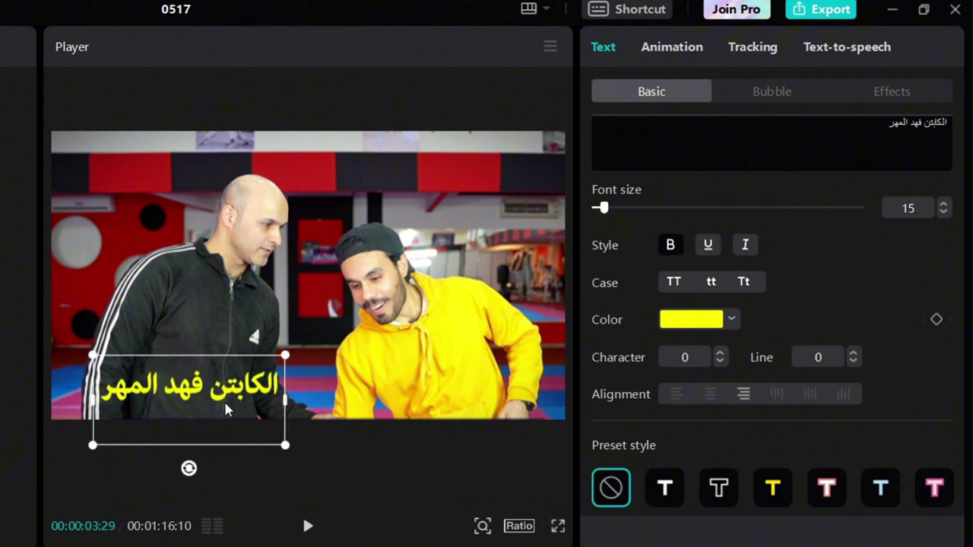
Select the white caption on the right and move the playhead to 00:00:04:05
key("Left")
key("Left")
left_click(452, 389)
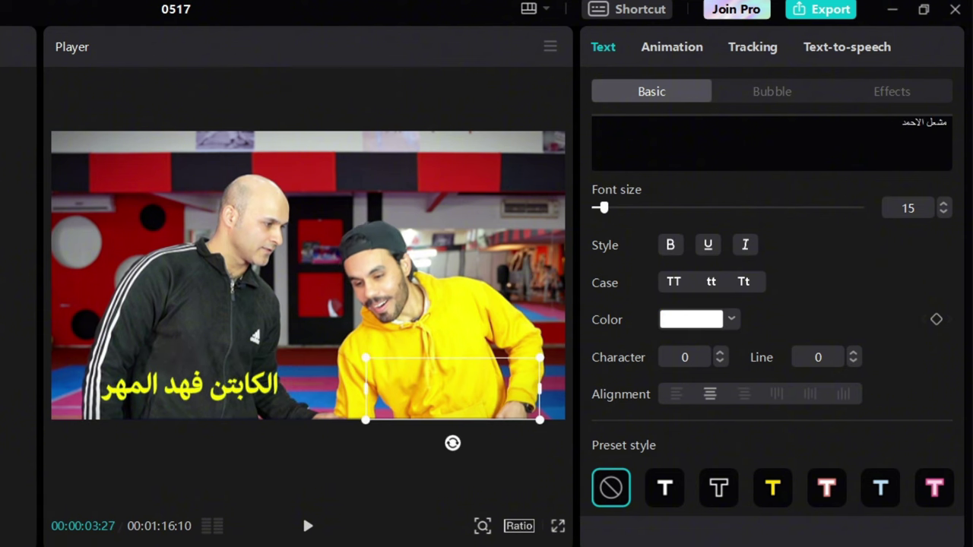
key("Up")
key("Down")
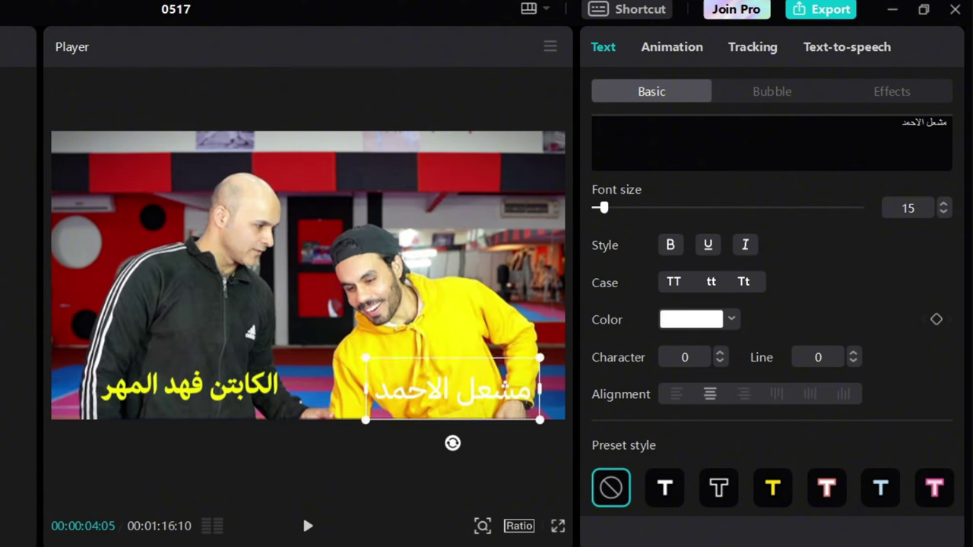
Expand Preset style and try white outlined, blue, and white, yellow and red box presets
scroll(709, 289, "down", 1)
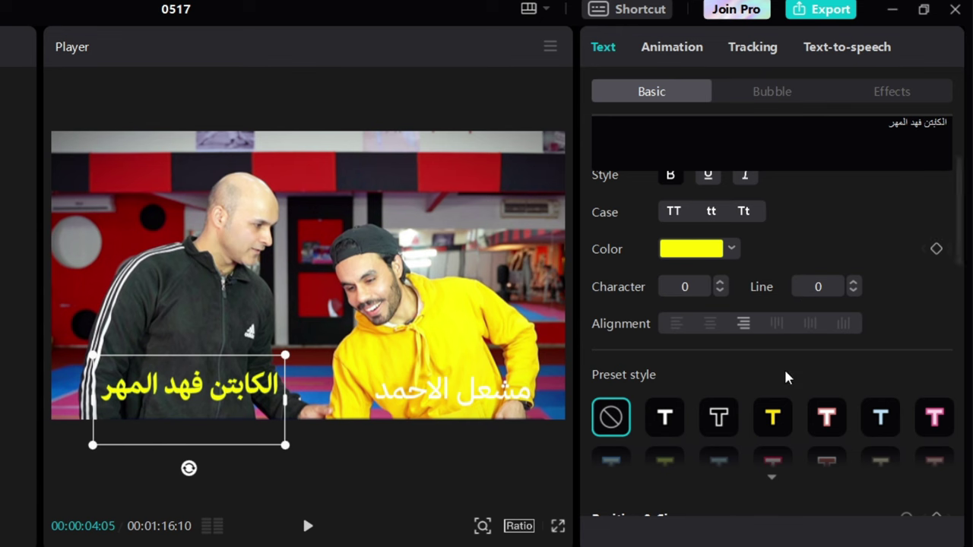
scroll(773, 366, "down", 1)
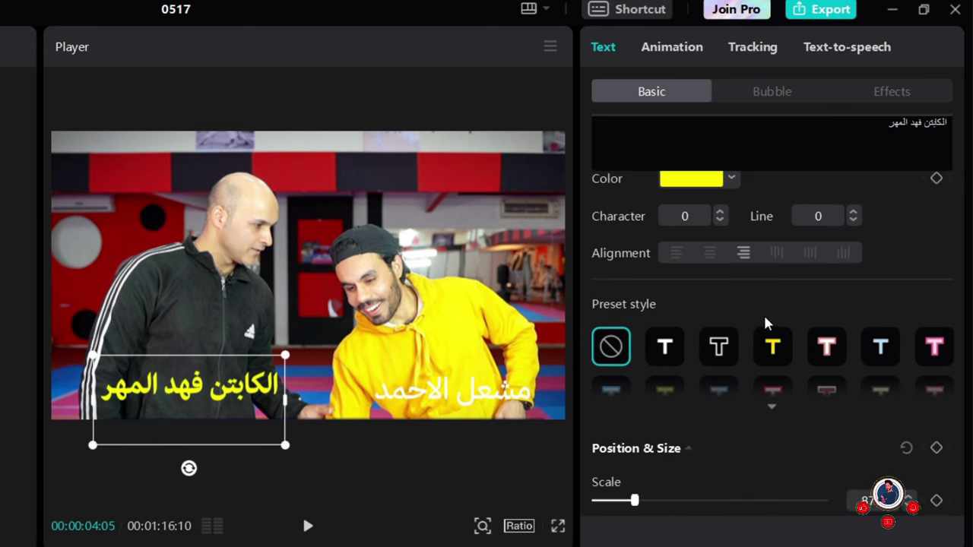
scroll(718, 349, "down", 1)
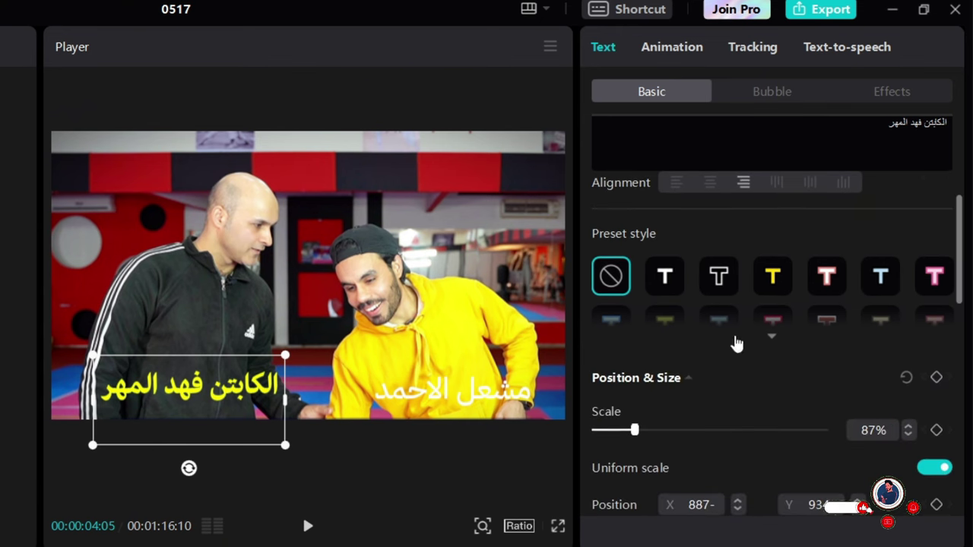
scroll(707, 293, "down", 1)
left_click(768, 264)
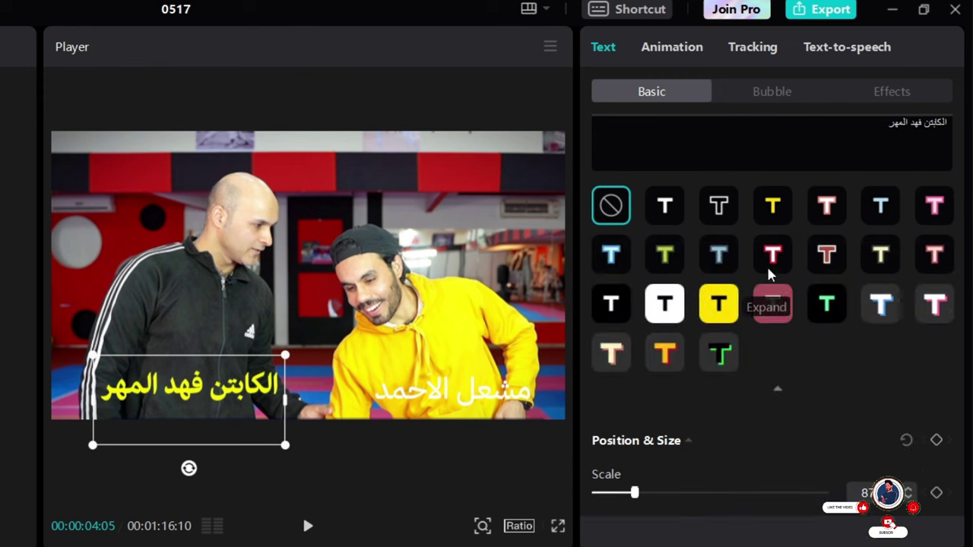
left_click(720, 213)
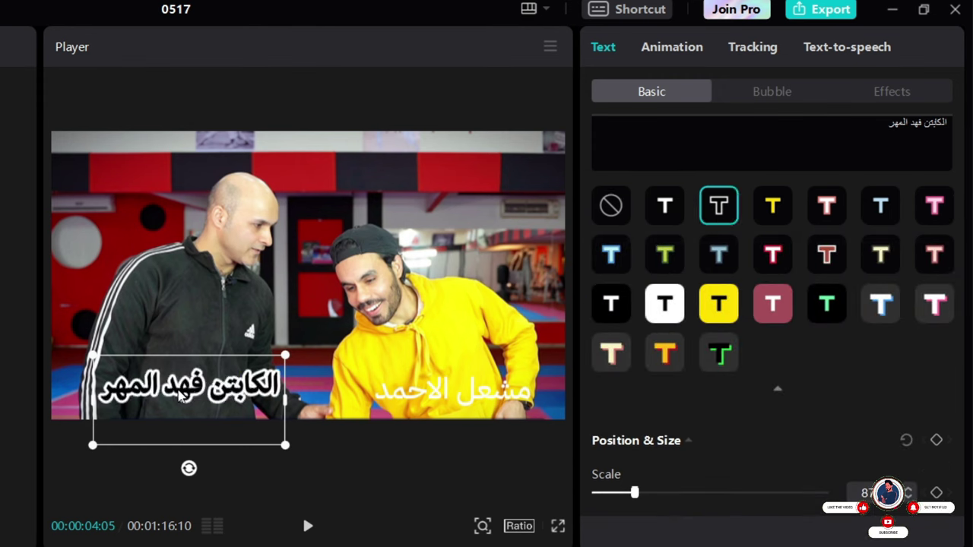
left_click(612, 254)
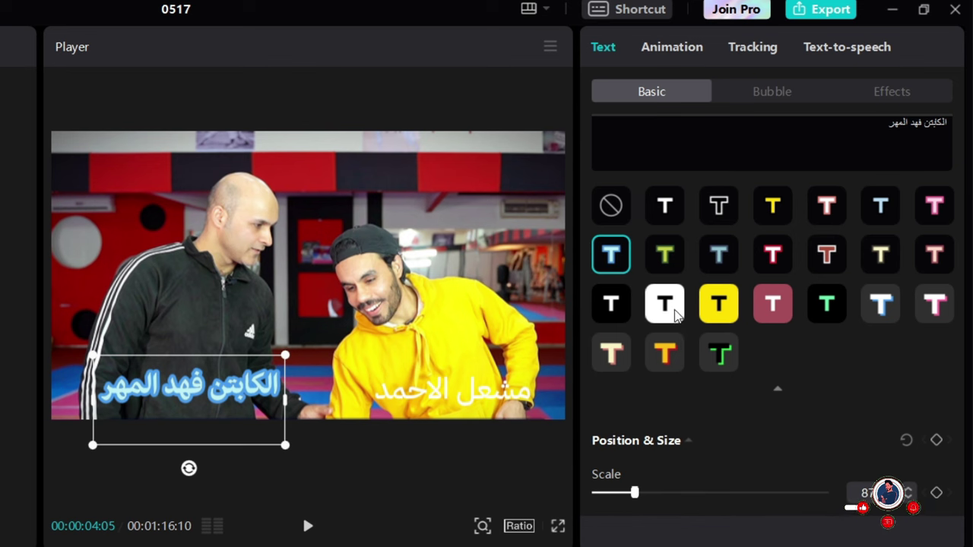
left_click(664, 303)
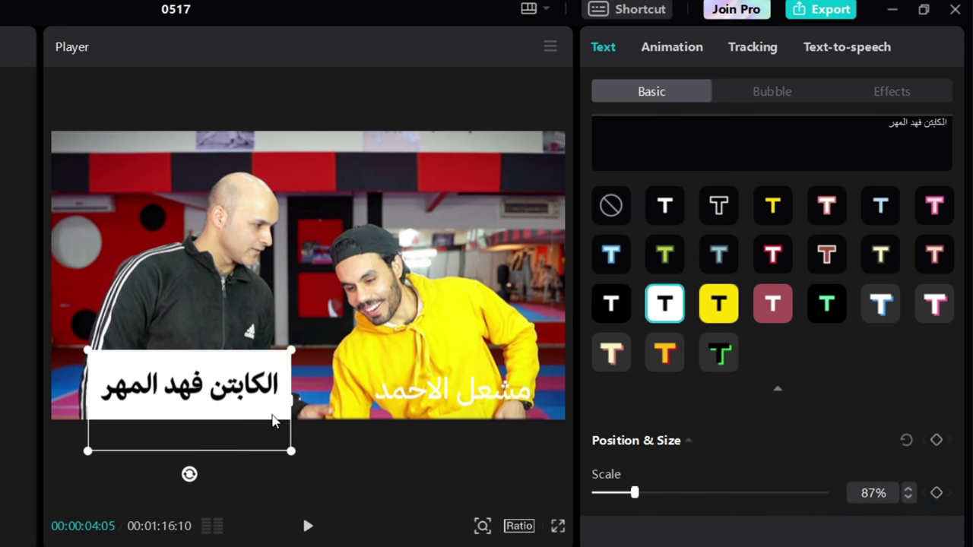
left_click(732, 312)
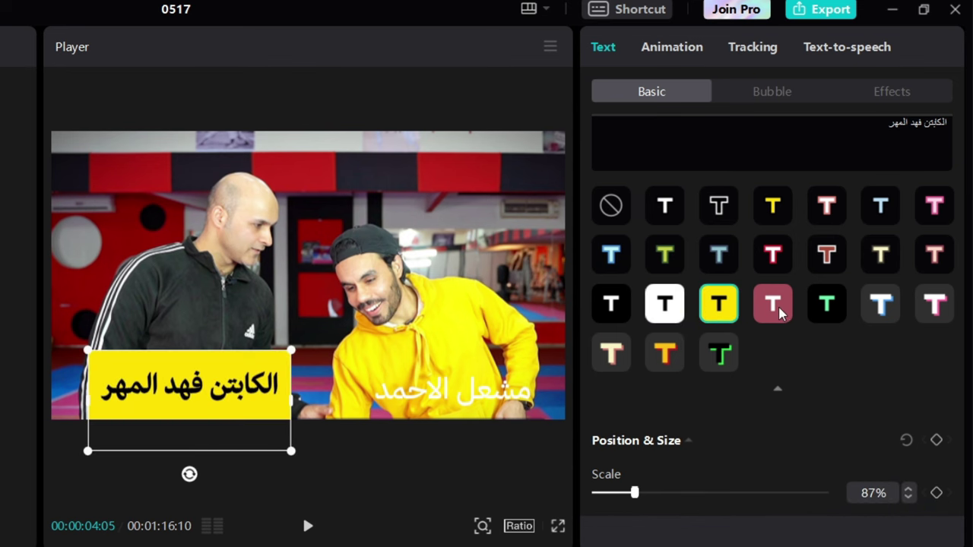
left_click(780, 312)
Apply the glowing white preset and scale the caption down to 73%
scroll(821, 312, "down", 2)
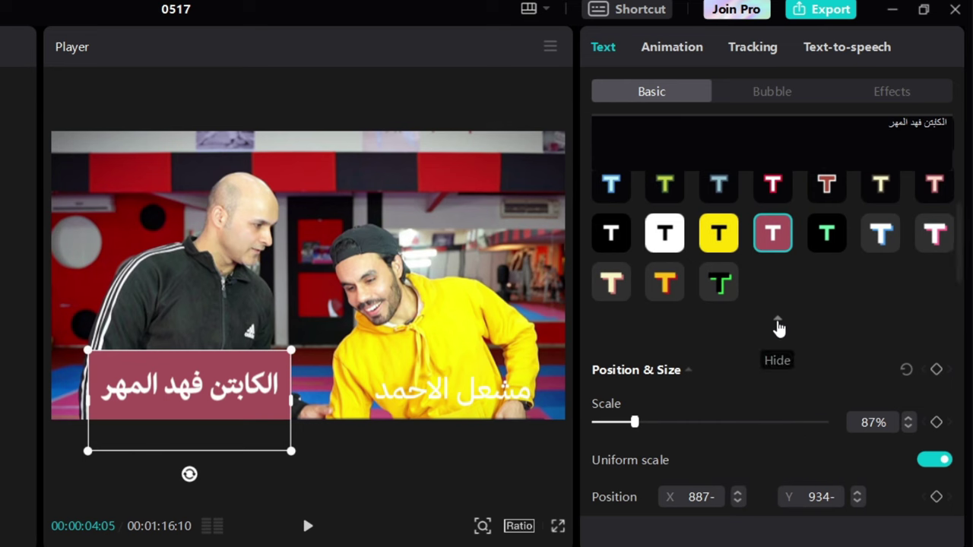
left_click(880, 228)
scroll(635, 356, "down", 2)
left_click_drag(635, 355, 630, 355)
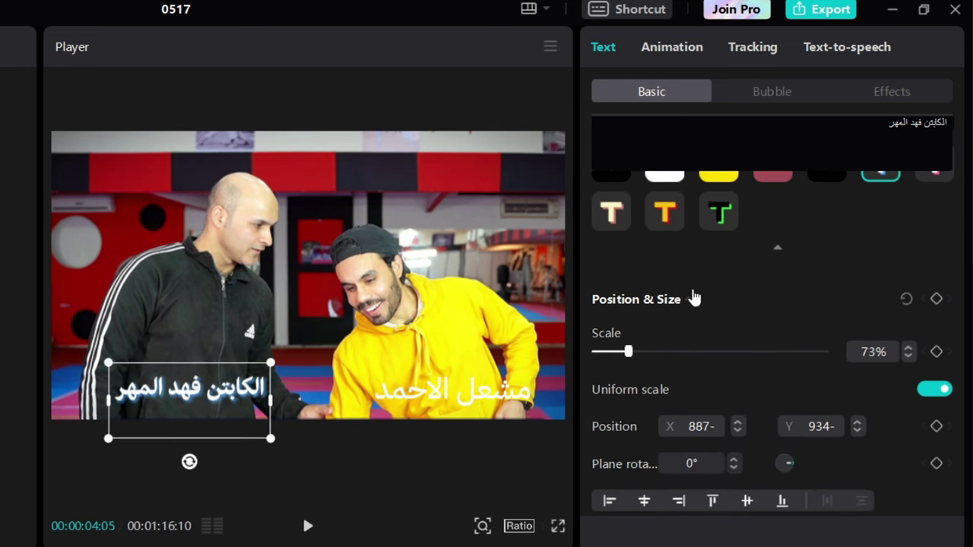
Enlarge the caption to 78% scale and shift it slightly left and down
scroll(699, 320, "down", 2)
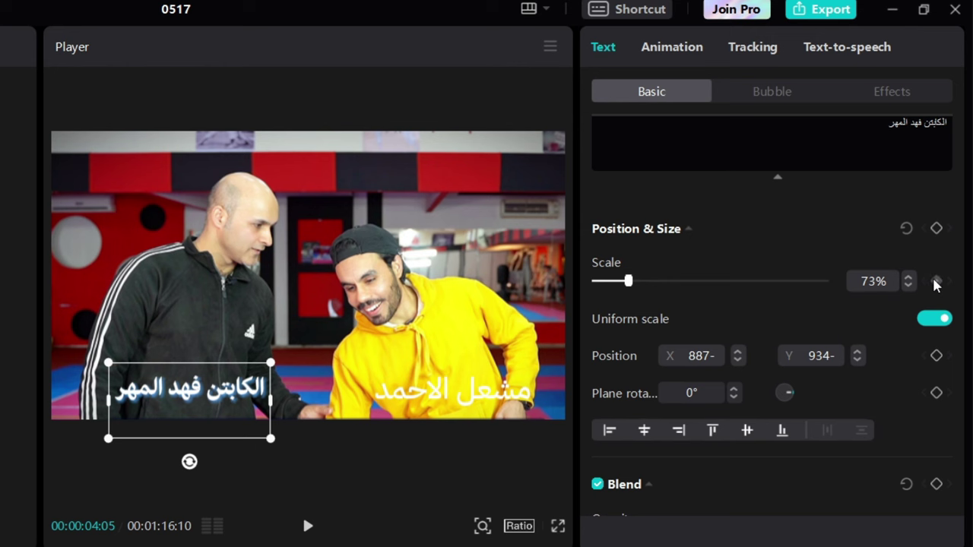
mouse_move(637, 287)
left_mouse_down()
mouse_move(657, 284)
mouse_move(628, 286)
left_mouse_up()
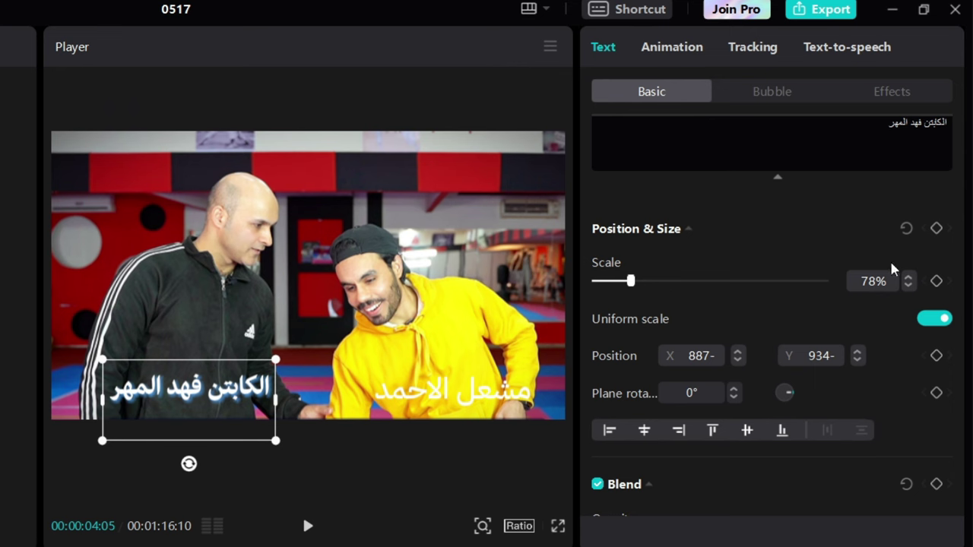
scroll(911, 371, "down", 2)
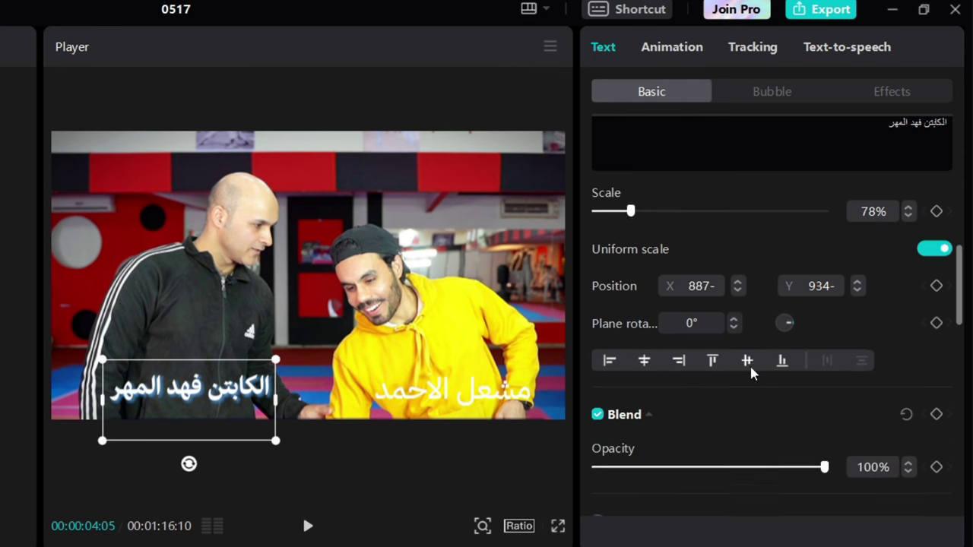
left_click(736, 281)
left_click(736, 281)
left_click(736, 281)
left_click(735, 281)
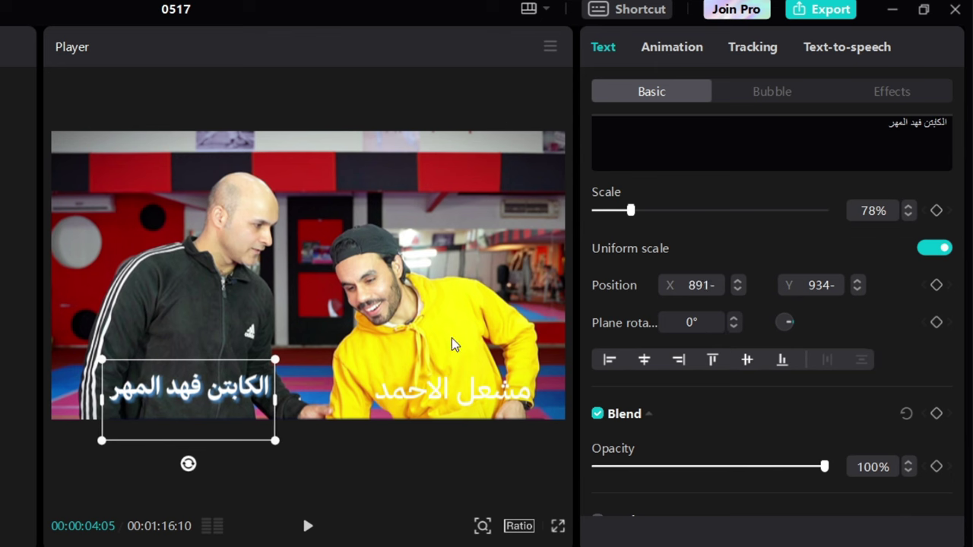
left_click_drag(255, 403, 220, 394)
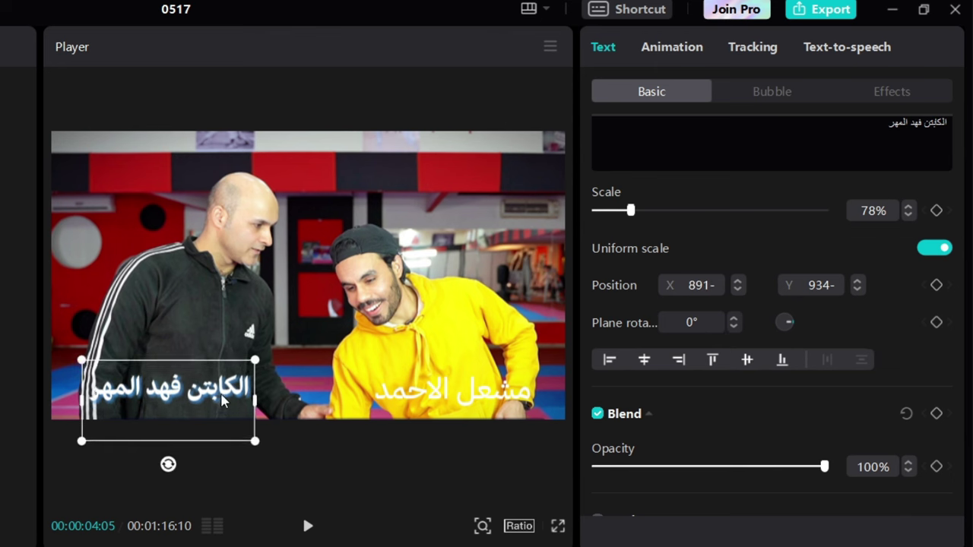
Fine-tune Position X and Y with the spinners and tilt the caption to 363° rotation
left_click(737, 288)
left_click(738, 289)
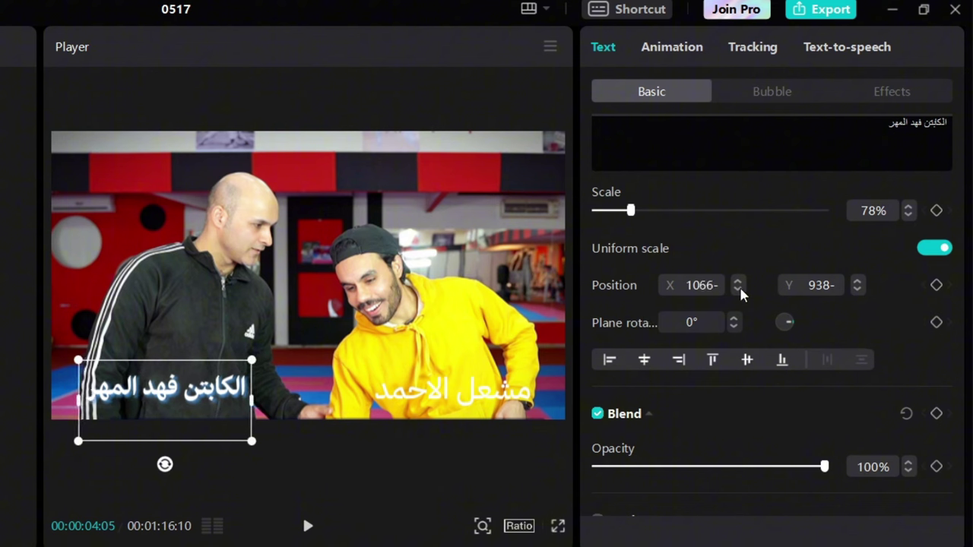
left_click(738, 288)
left_click(737, 289)
left_click(862, 285)
left_click(862, 286)
left_click(862, 286)
left_click(863, 285)
left_click(862, 285)
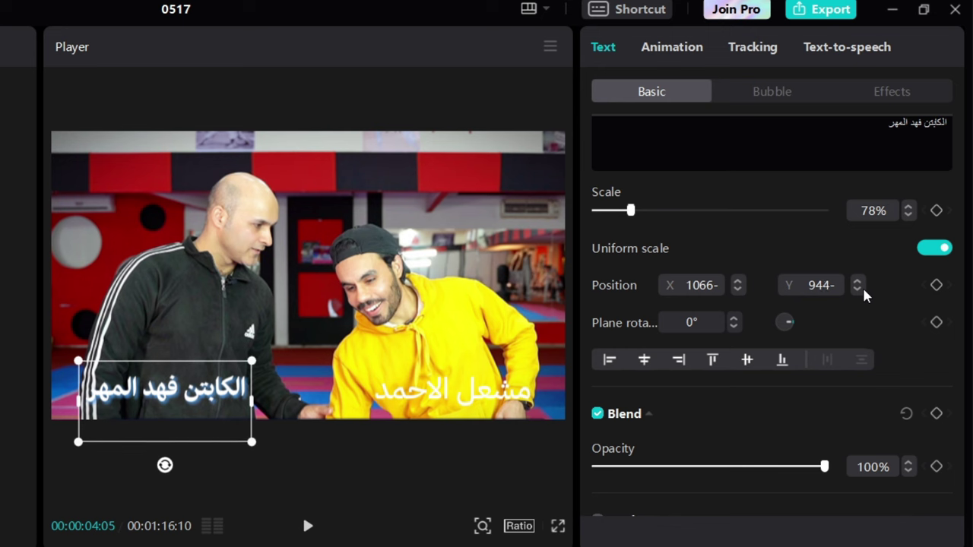
left_click(862, 285)
left_click(859, 288)
left_click(859, 287)
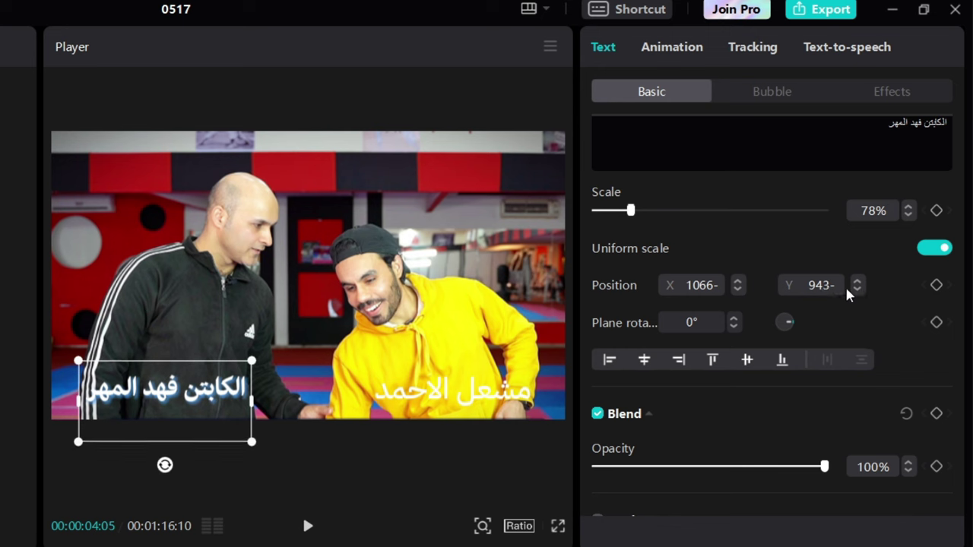
mouse_move(786, 323)
left_mouse_down()
mouse_move(781, 315)
mouse_move(788, 328)
left_mouse_up()
Reset the caption to upright and try left, centre, right and vertical-centre alignment
left_click(791, 319)
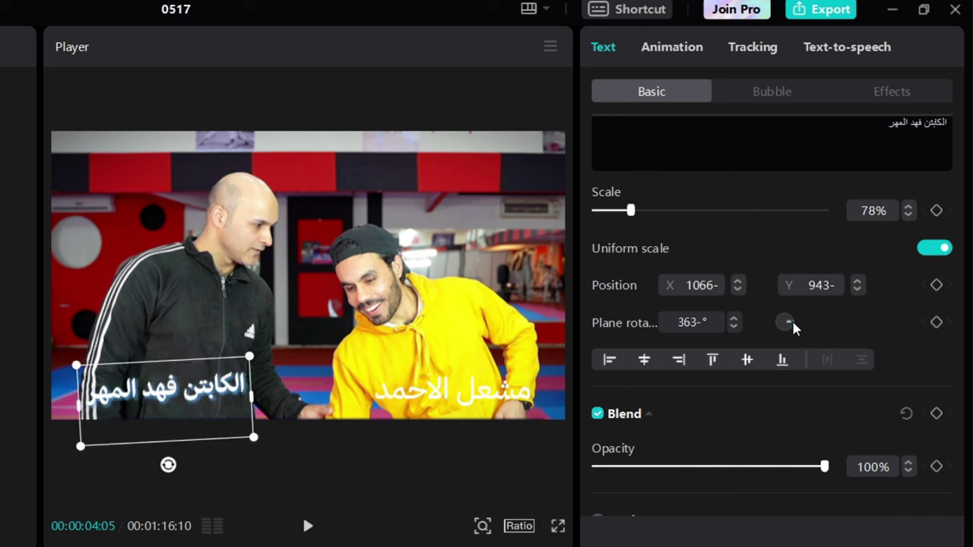
left_click(609, 361)
left_click(646, 362)
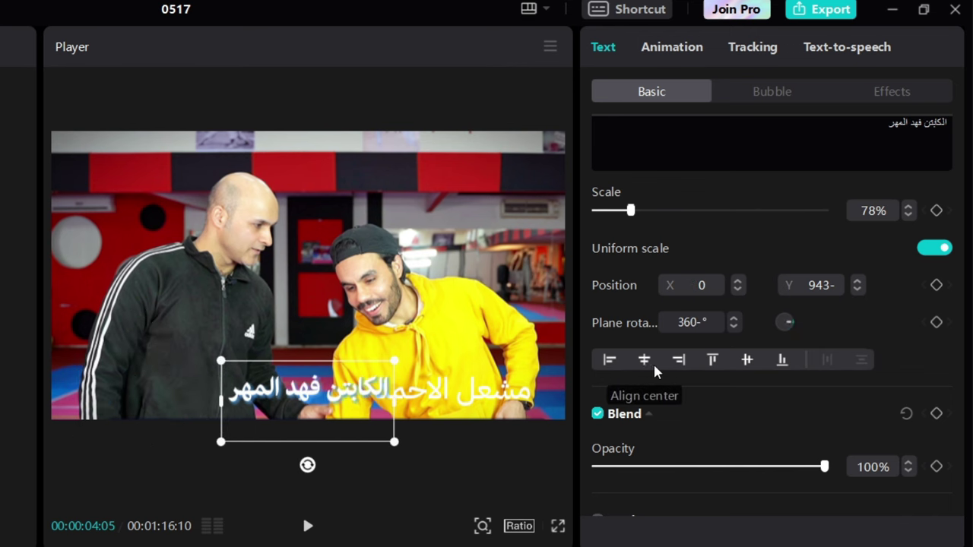
left_click(681, 362)
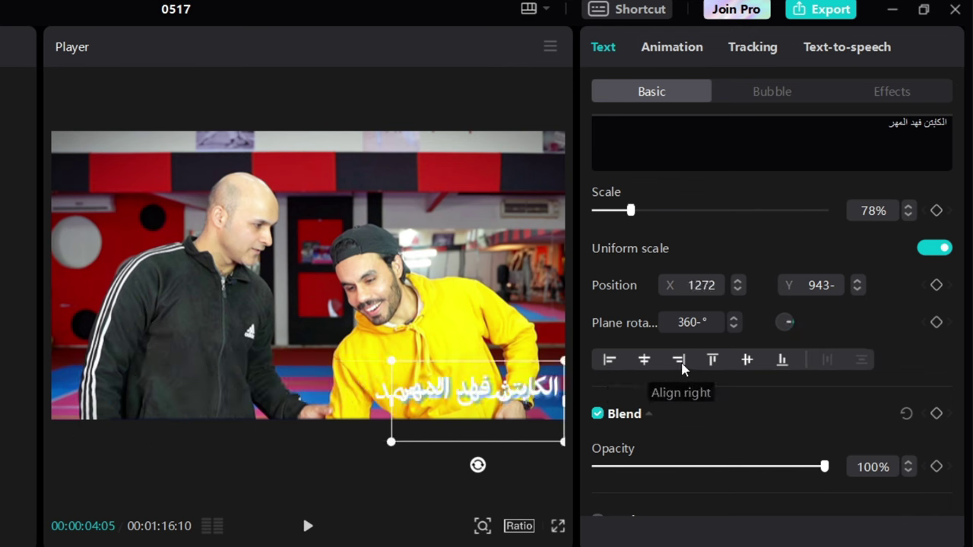
left_click(746, 360)
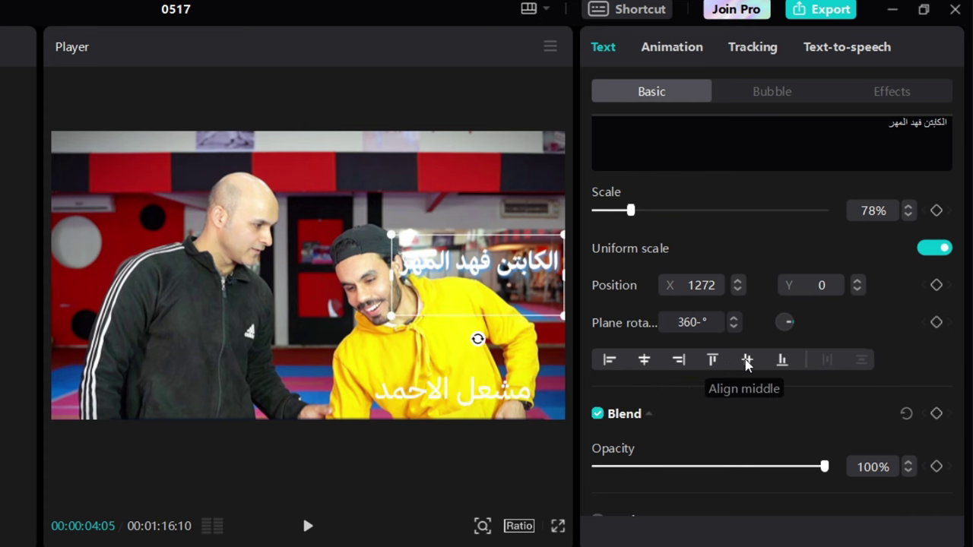
left_click(645, 361)
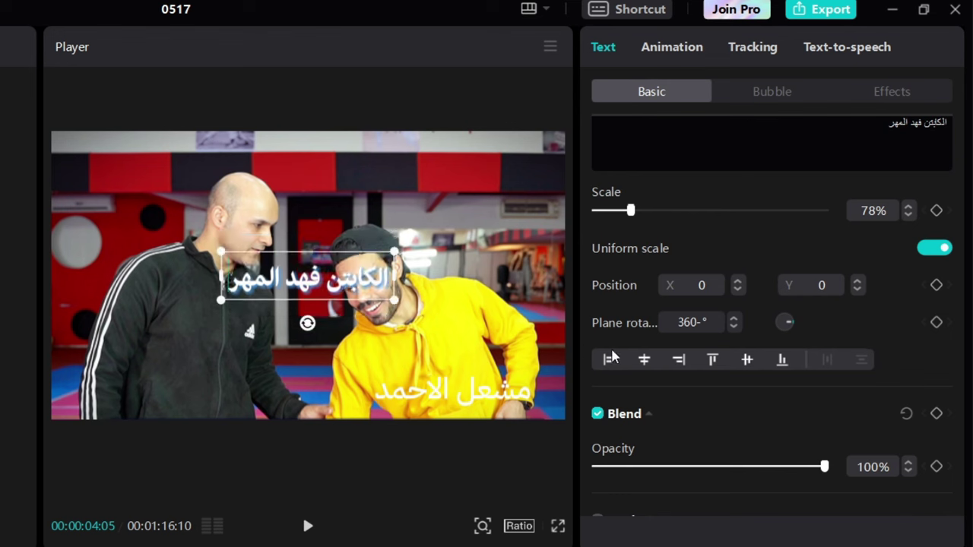
Cycle the align buttons, finishing with bottom then left to reach position -1272, -898
left_click(681, 362)
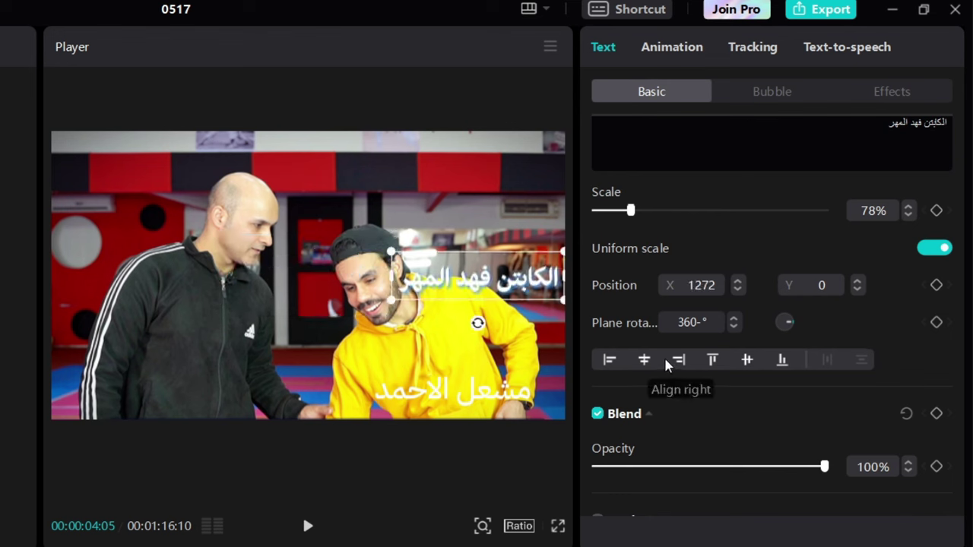
left_click(610, 360)
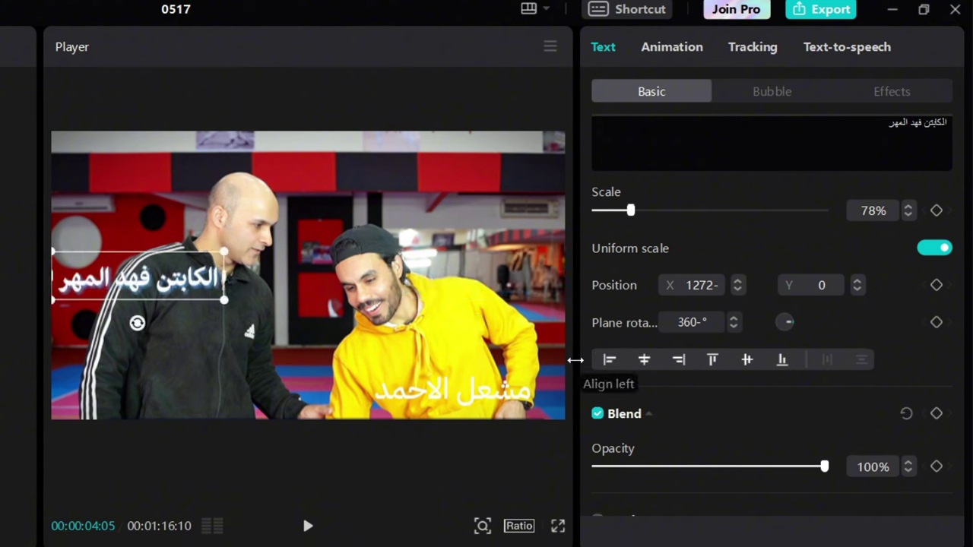
left_click(644, 359)
left_click(713, 359)
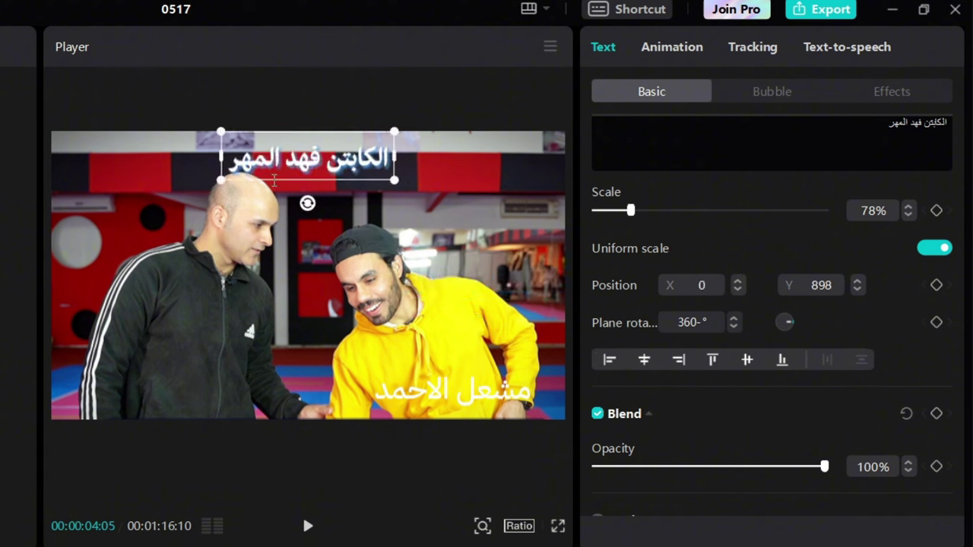
left_click(749, 362)
left_click(781, 365)
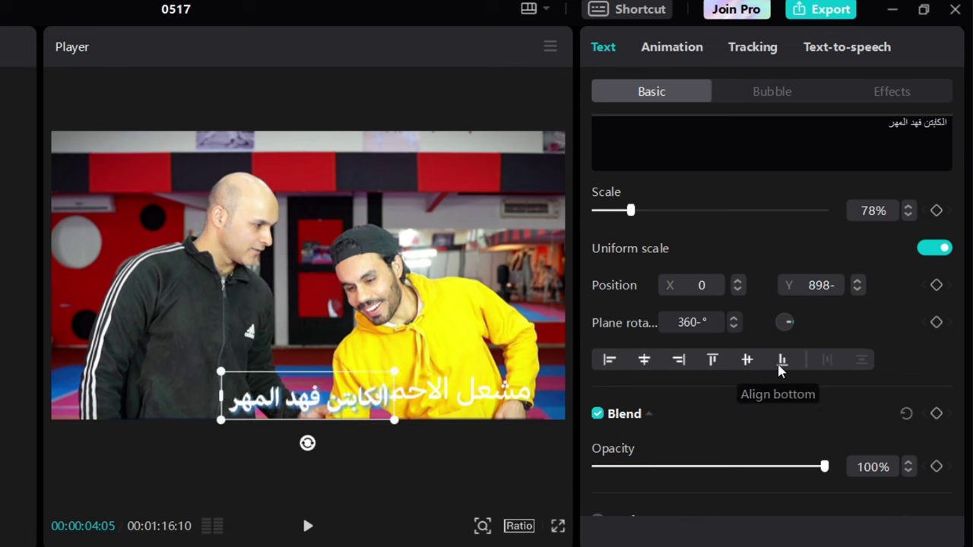
left_click(609, 362)
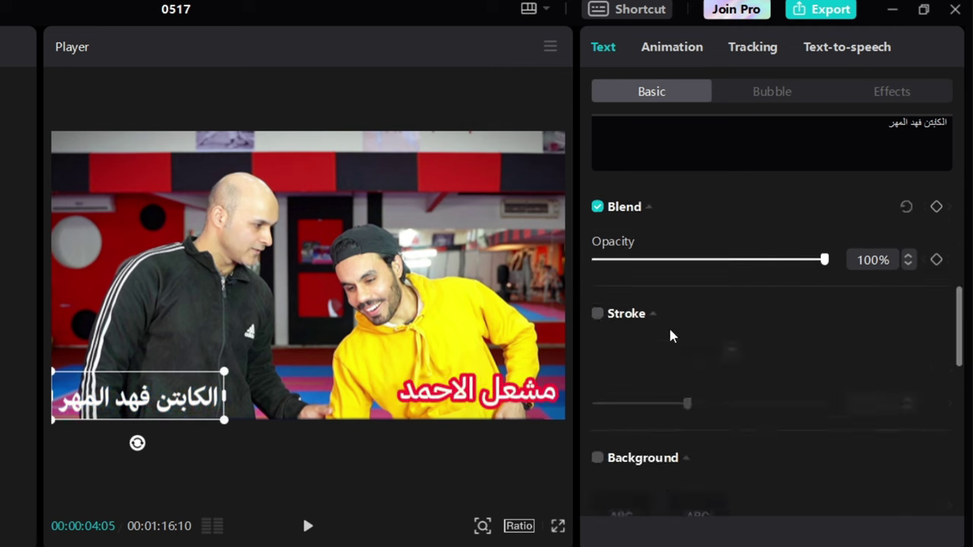
Turn on a black stroke outline for the name caption at thickness 30
scroll(669, 337, "up", 2)
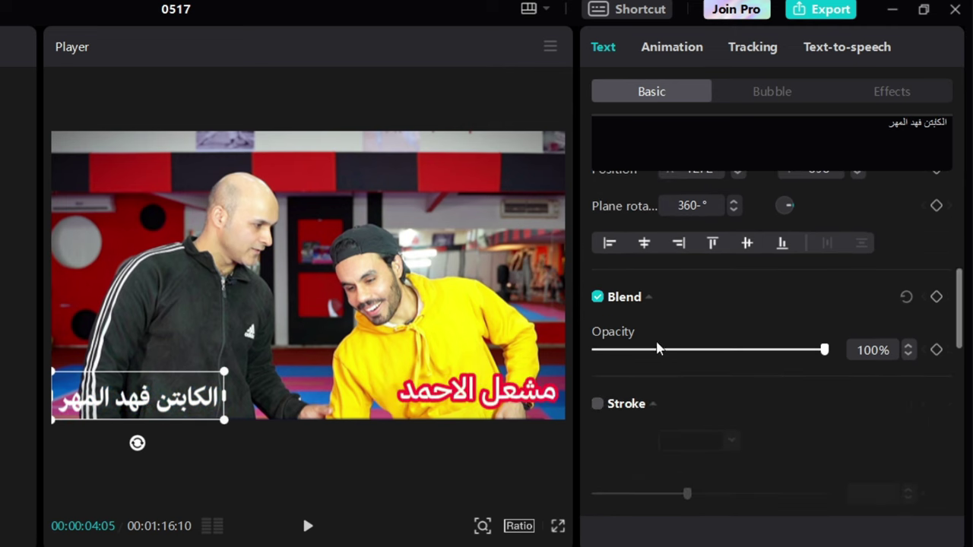
left_click(598, 406)
scroll(691, 389, "down", 2)
left_click(692, 371)
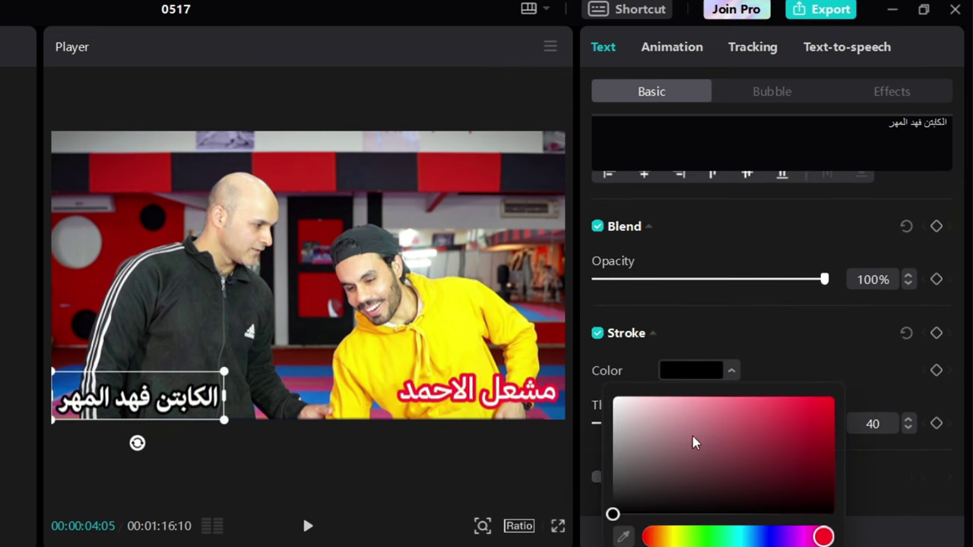
left_click_drag(692, 444, 782, 410)
left_click(770, 535)
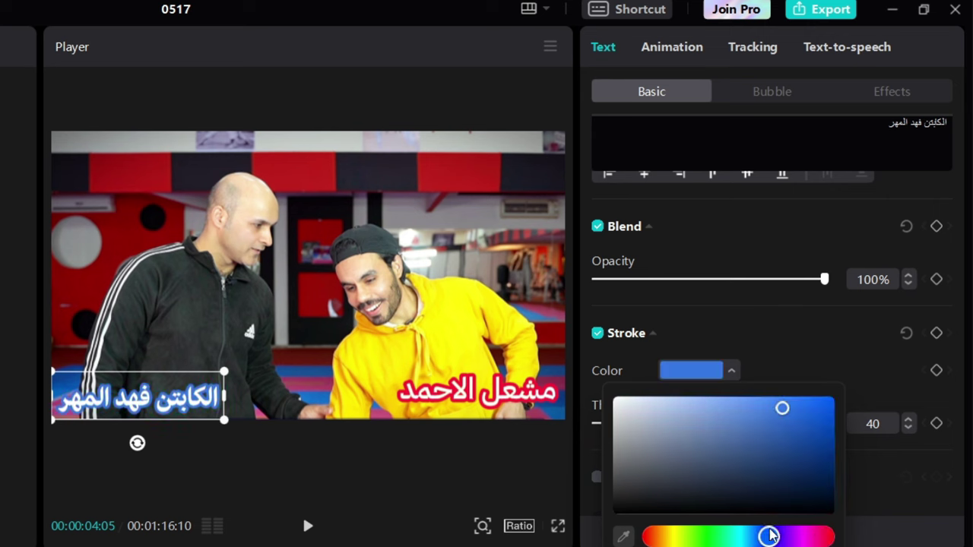
left_click(814, 405)
mouse_move(815, 409)
left_mouse_down()
mouse_move(608, 515)
mouse_move(597, 532)
left_mouse_up()
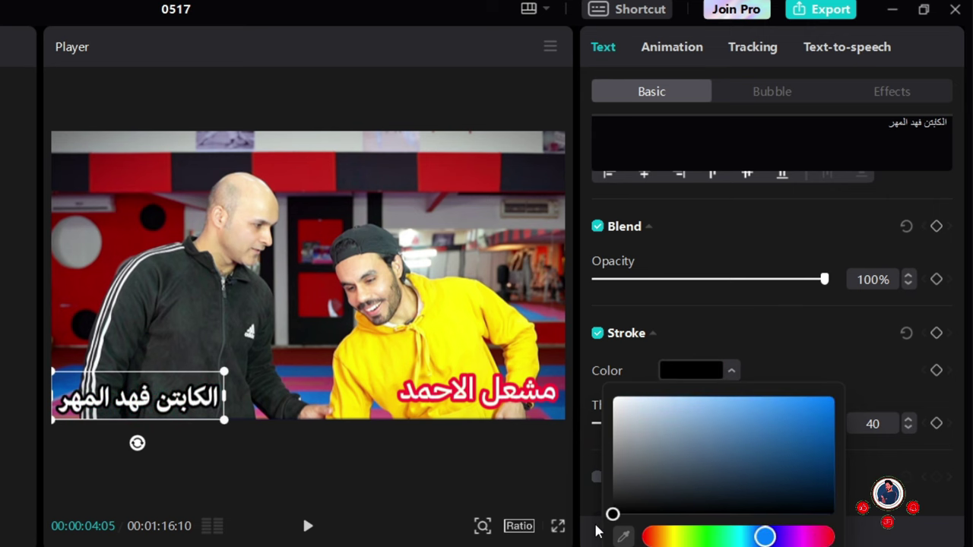
left_click(777, 352)
mouse_move(687, 423)
left_mouse_down()
mouse_move(631, 424)
mouse_move(827, 423)
mouse_move(664, 426)
left_mouse_up()
scroll(688, 407, "down", 1)
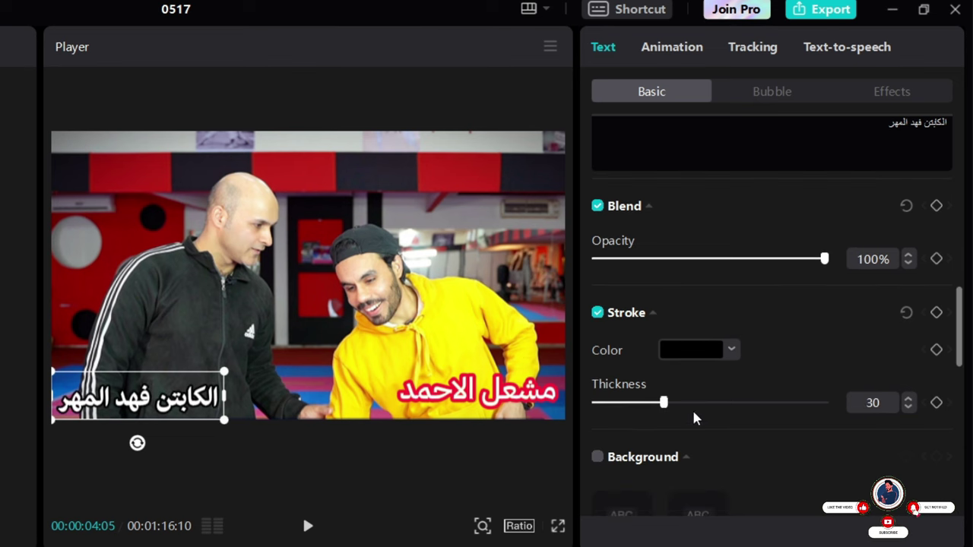
Turn on a black background box behind the name caption at 32% opacity
left_click(598, 458)
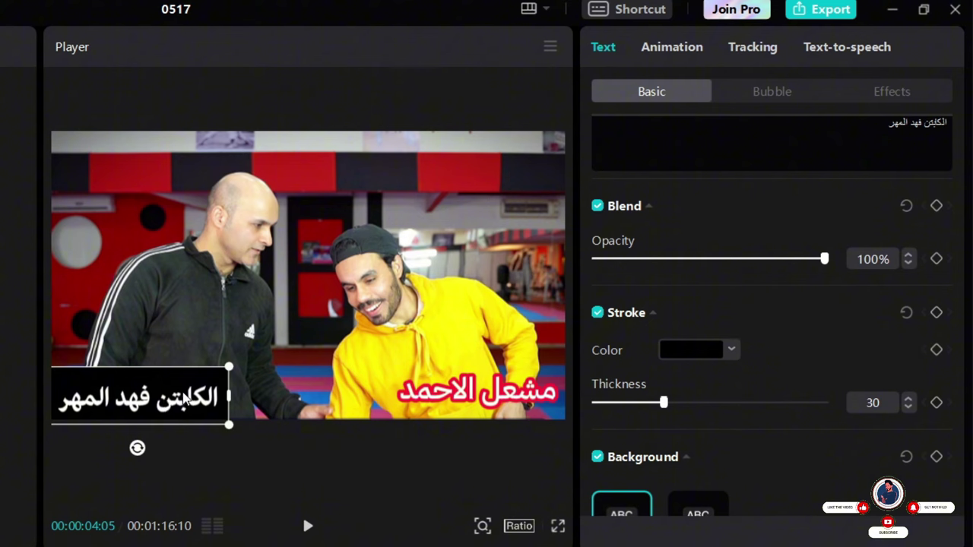
scroll(707, 456, "down", 5)
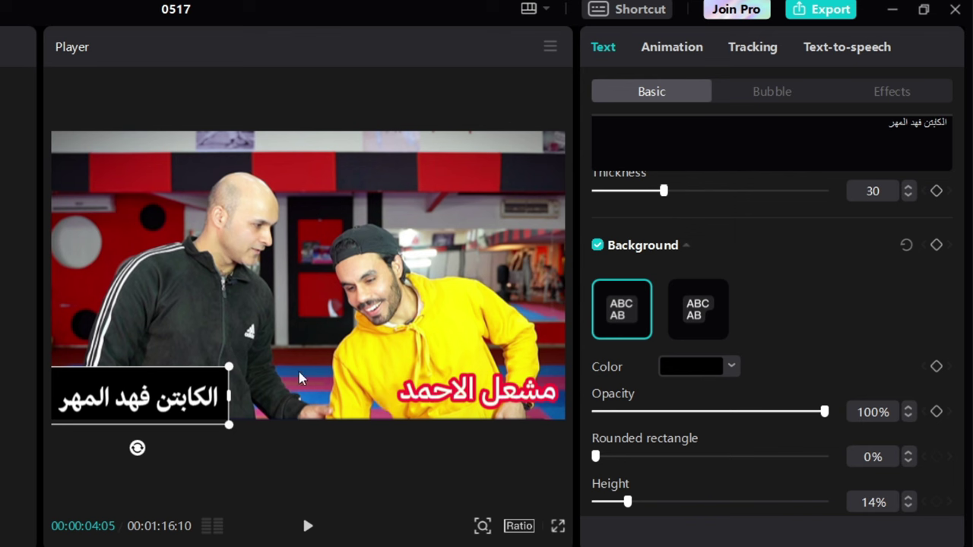
left_click(687, 411)
left_click_drag(687, 411, 647, 412)
left_click_drag(207, 406, 234, 391)
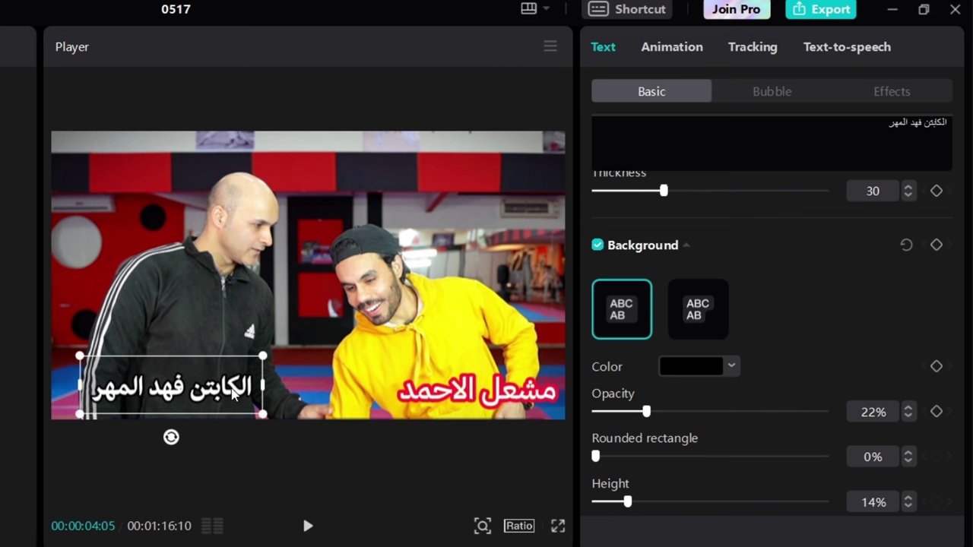
left_click(645, 412)
left_click_drag(645, 412, 669, 412)
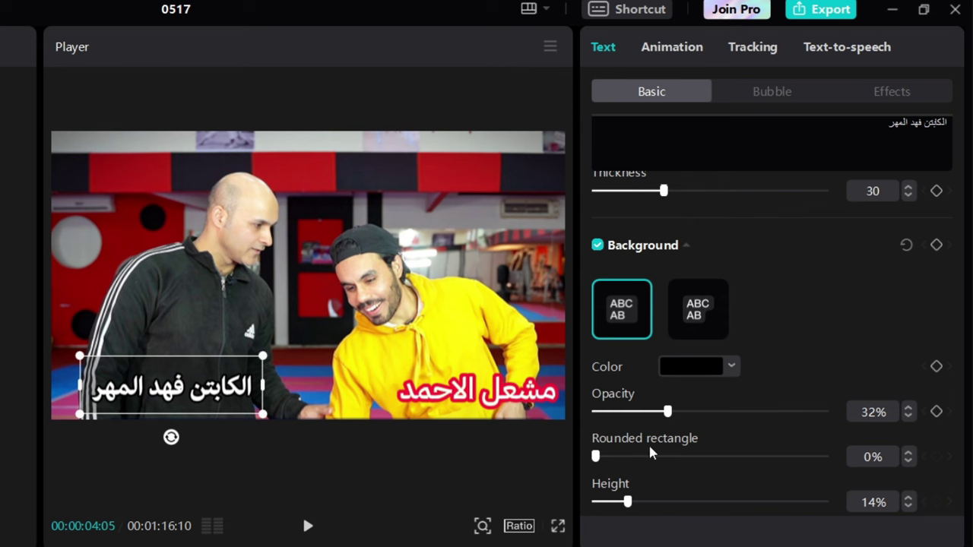
Round the background box corners to 97% and set its height to 0%
left_click_drag(620, 457, 819, 455)
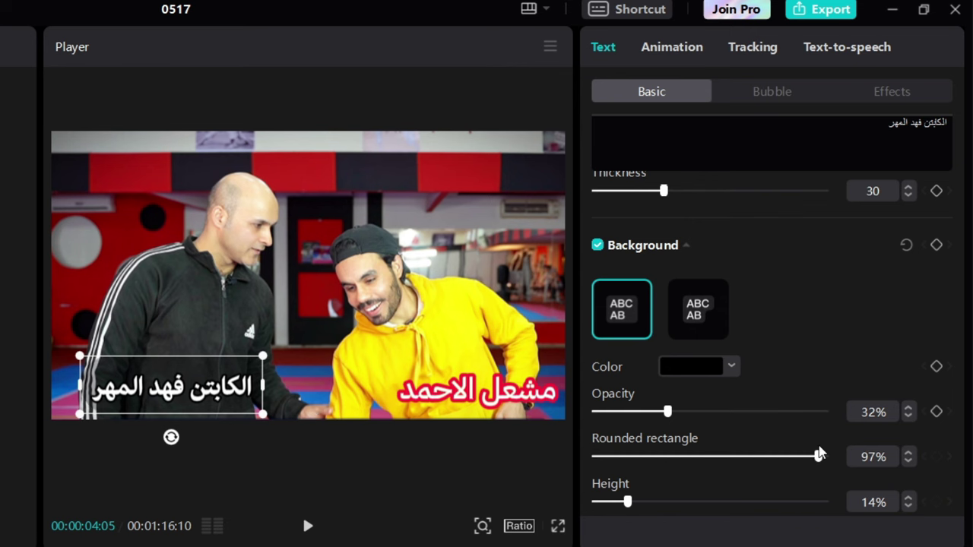
scroll(734, 485, "down", 2)
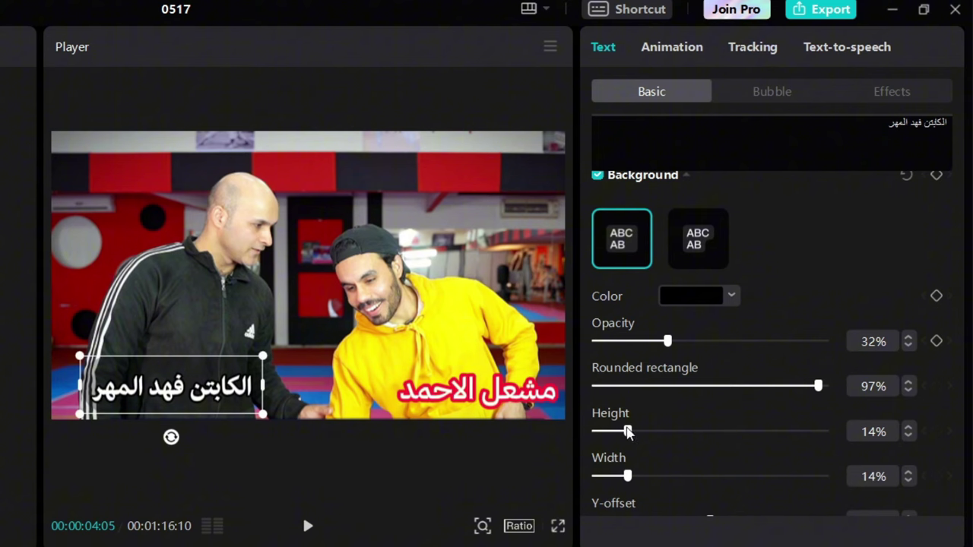
left_click_drag(627, 431, 568, 438)
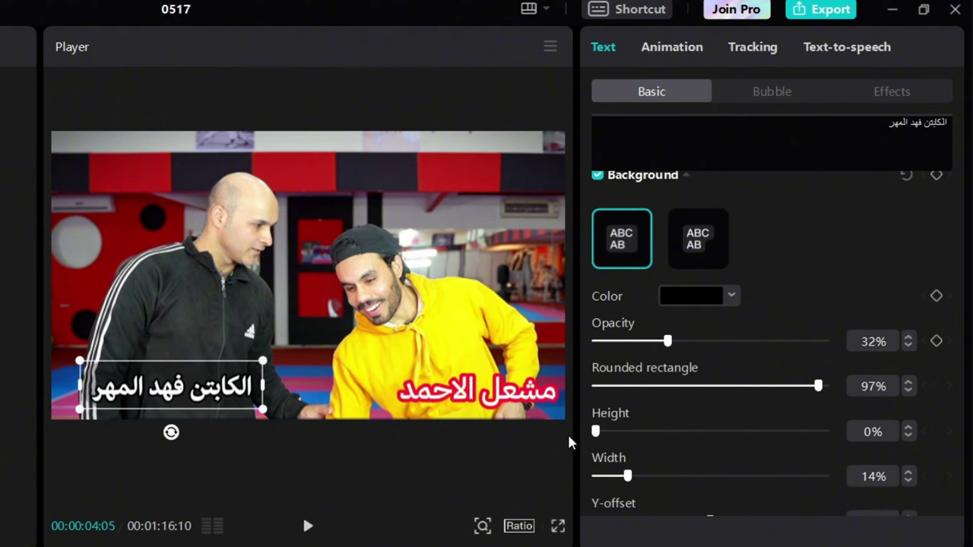
Narrow the background box to 8% width and set its Y- and X-offset to 50%
left_click_drag(627, 476, 620, 499)
scroll(602, 430, "down", 2)
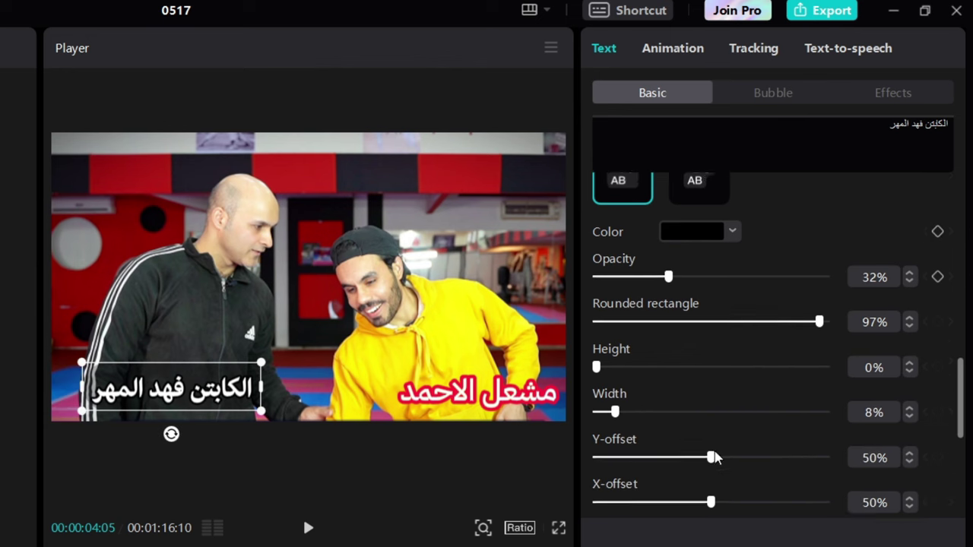
mouse_move(712, 453)
left_mouse_down()
mouse_move(764, 453)
mouse_move(636, 465)
mouse_move(710, 464)
mouse_move(708, 455)
left_mouse_up()
scroll(752, 448, "down", 2)
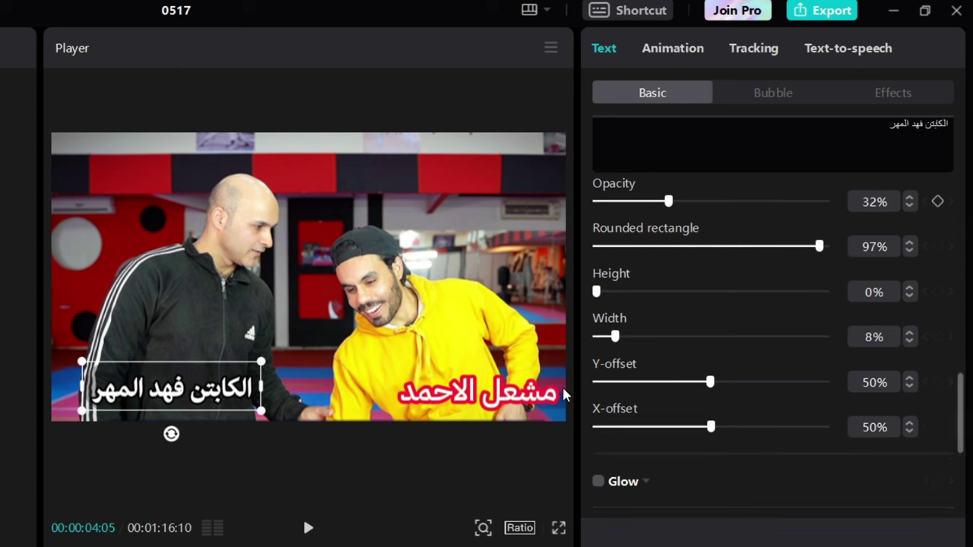
left_click_drag(712, 383, 864, 390)
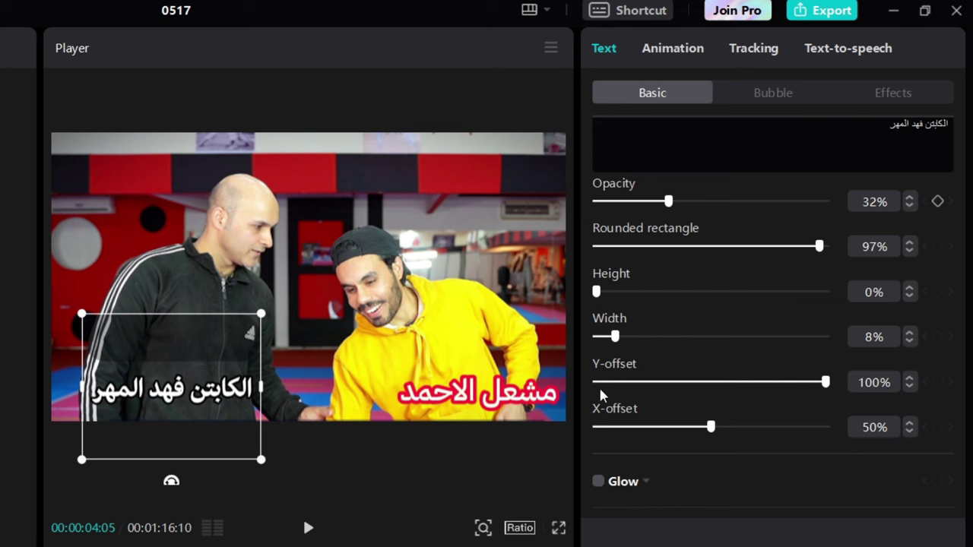
left_click(711, 383)
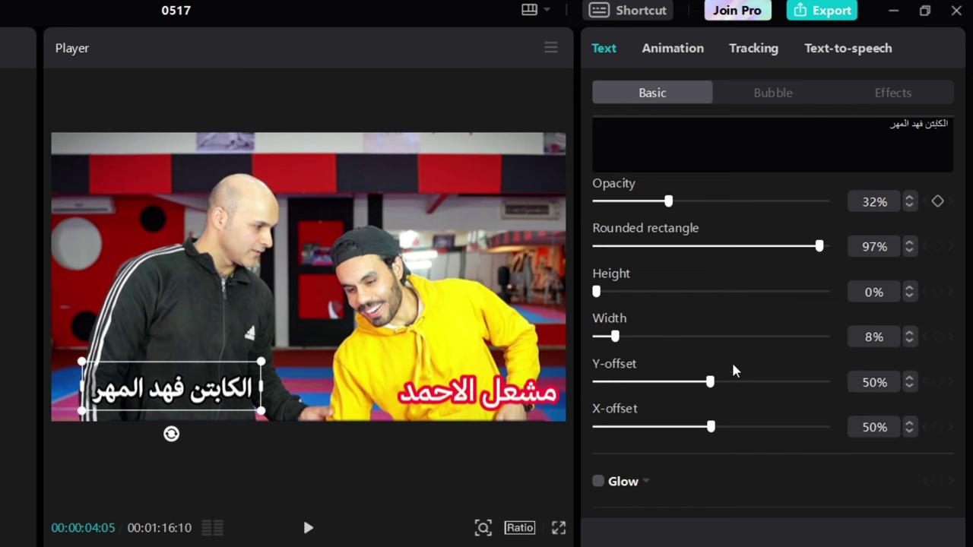
scroll(731, 370, "down", 2)
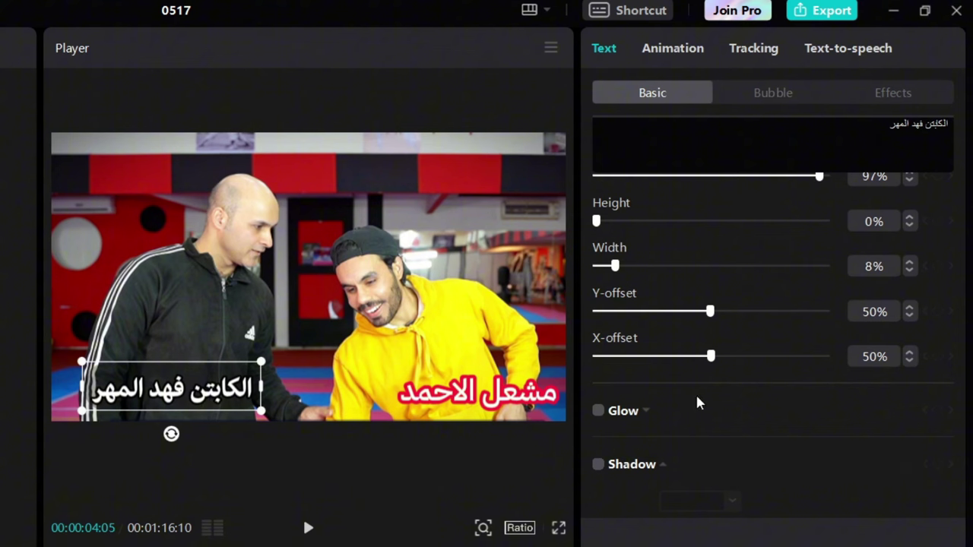
Turn on Glow for the caption and try different glow styles and colours
left_click(599, 411)
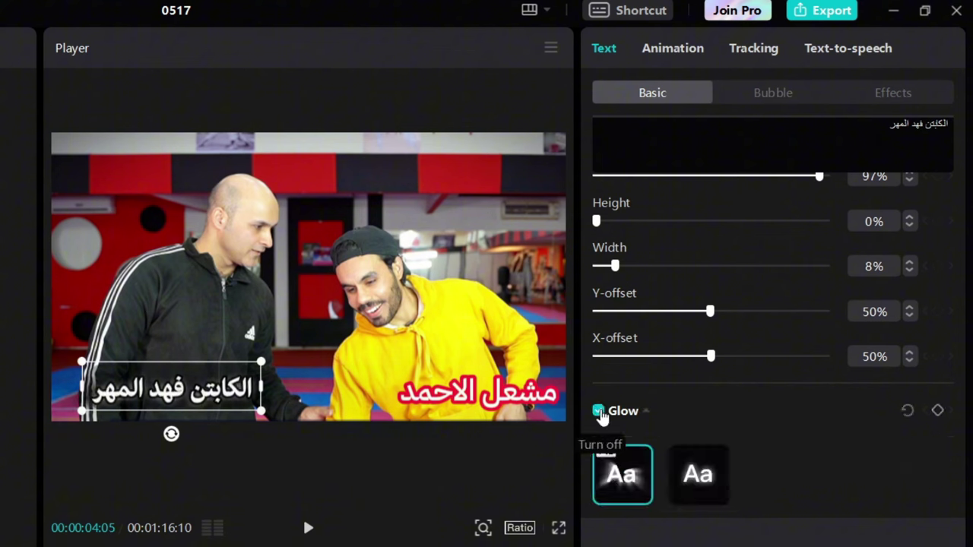
scroll(696, 456, "down", 2)
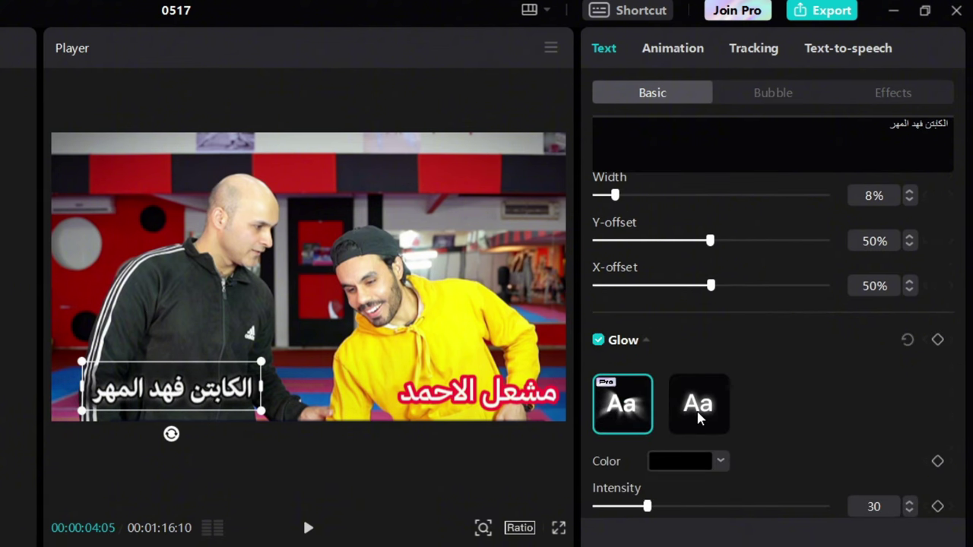
left_click(698, 414)
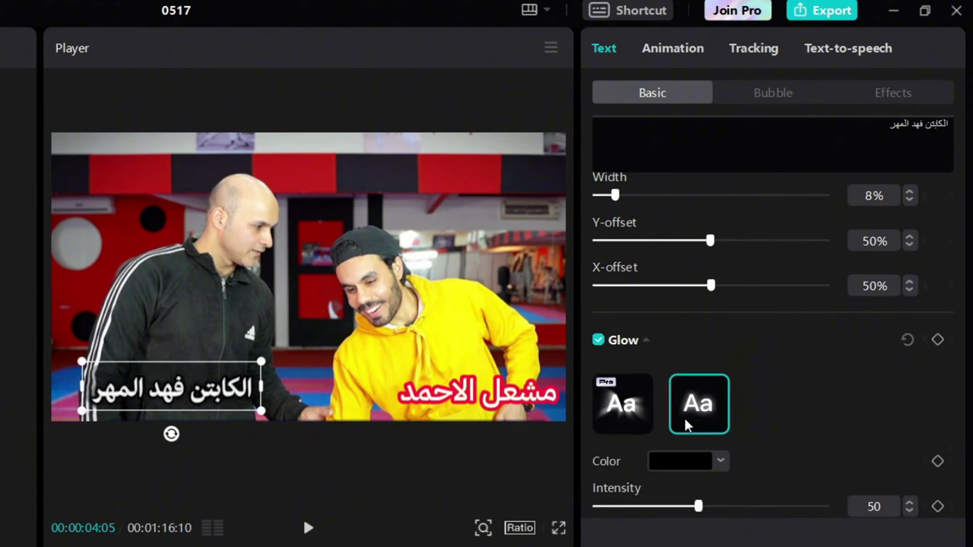
left_click(634, 417)
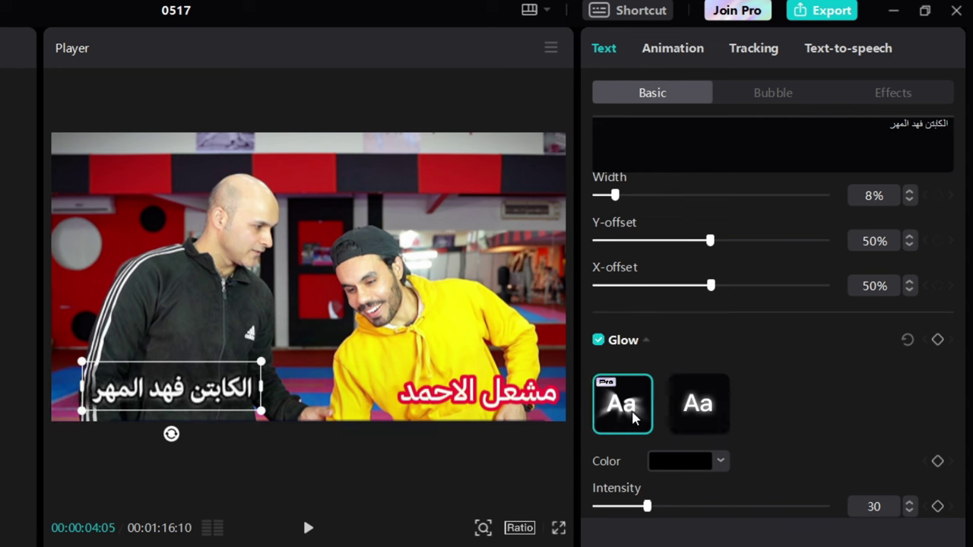
left_click(678, 460)
left_click(712, 502)
left_click(766, 491)
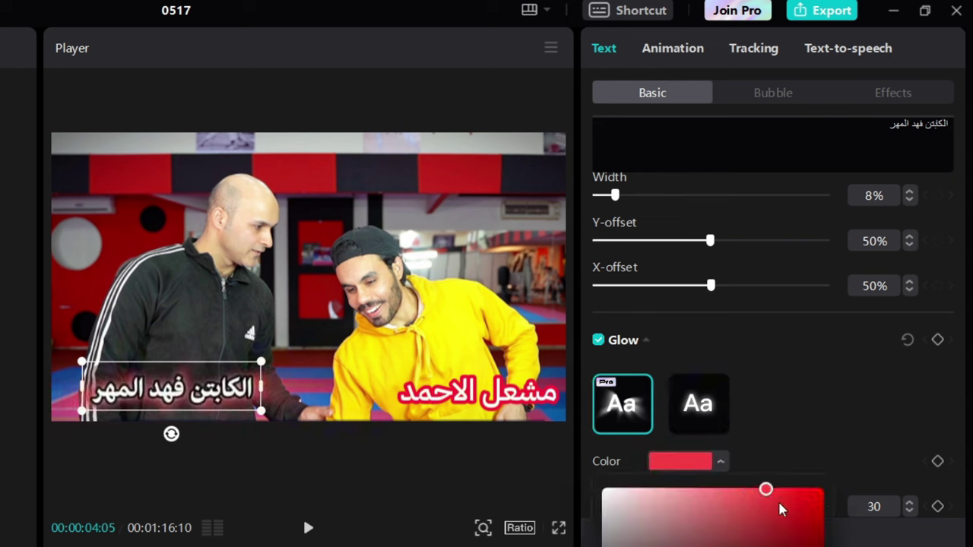
mouse_move(778, 504)
left_mouse_down()
mouse_move(752, 534)
mouse_move(781, 496)
left_mouse_up()
left_click(791, 425)
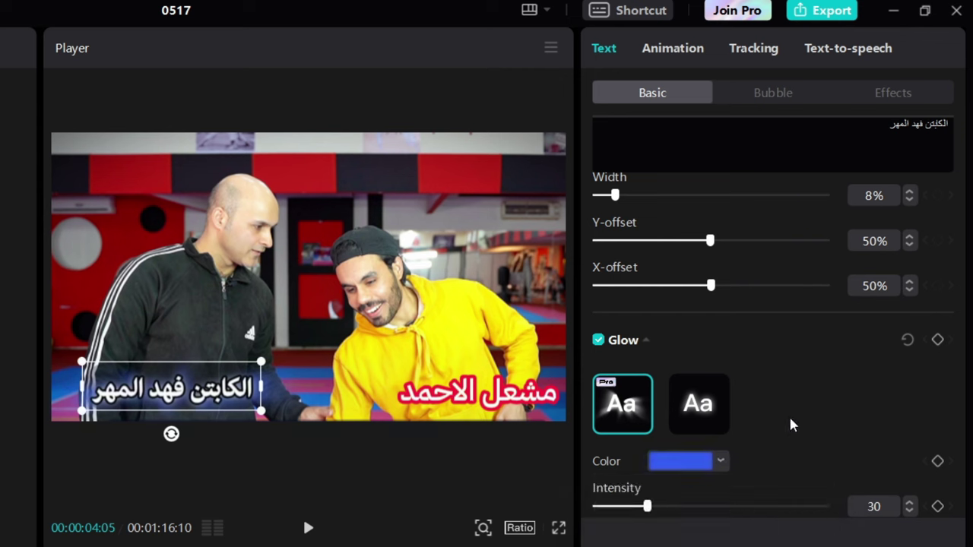
Use the second glow preset with a deep blue glow colour
left_click(698, 421)
left_click(678, 461)
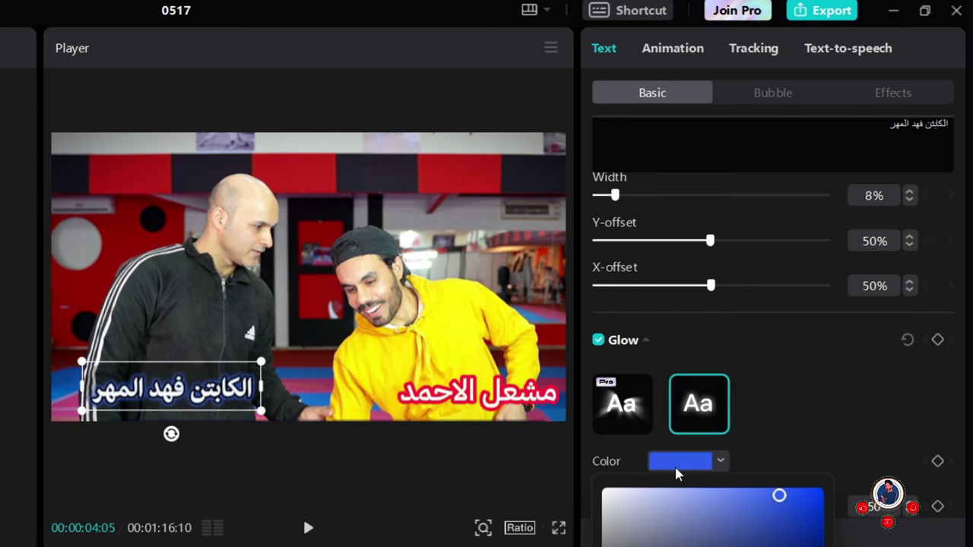
left_click(634, 502)
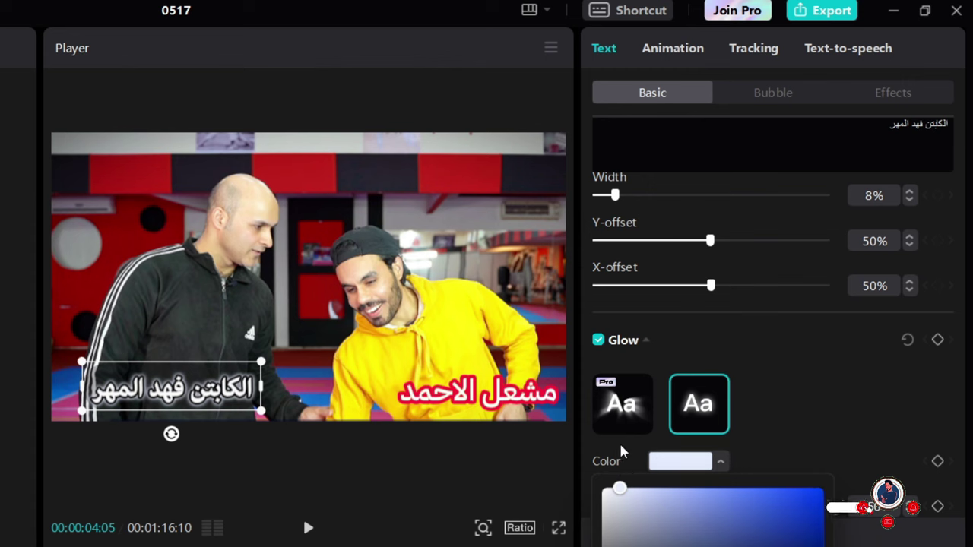
left_click(781, 490)
left_click_drag(783, 494, 808, 498)
left_click(791, 416)
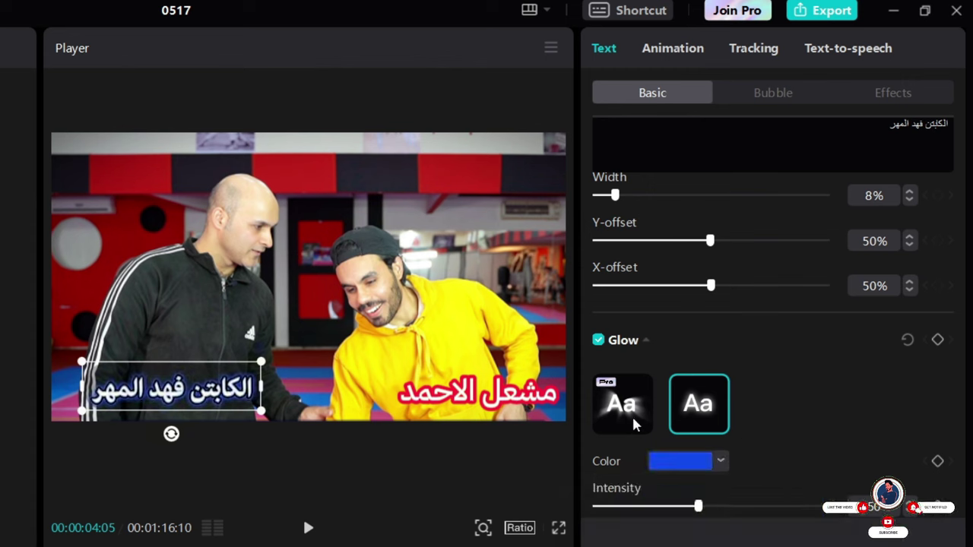
Set the glow intensity to 100 and the range to 71
scroll(631, 412, "down", 2)
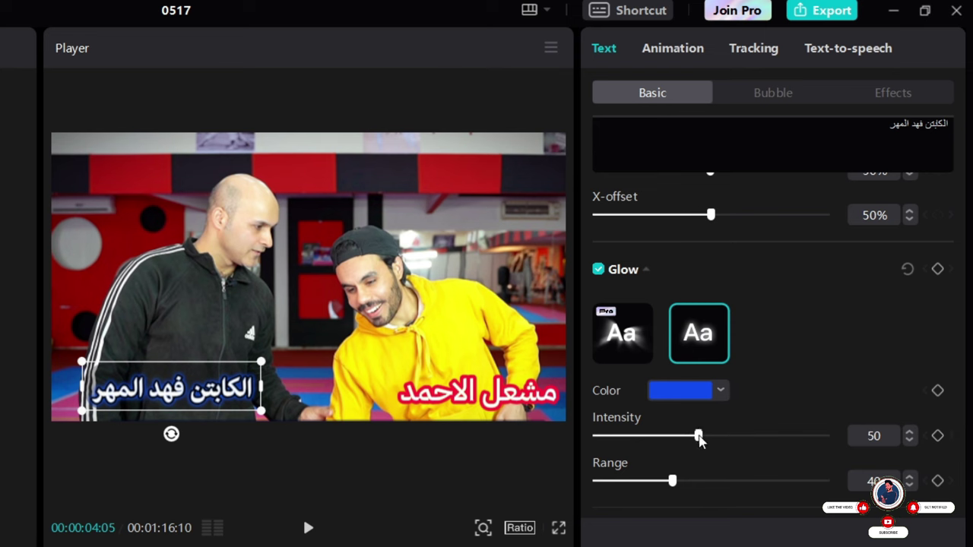
left_click_drag(697, 436, 830, 438)
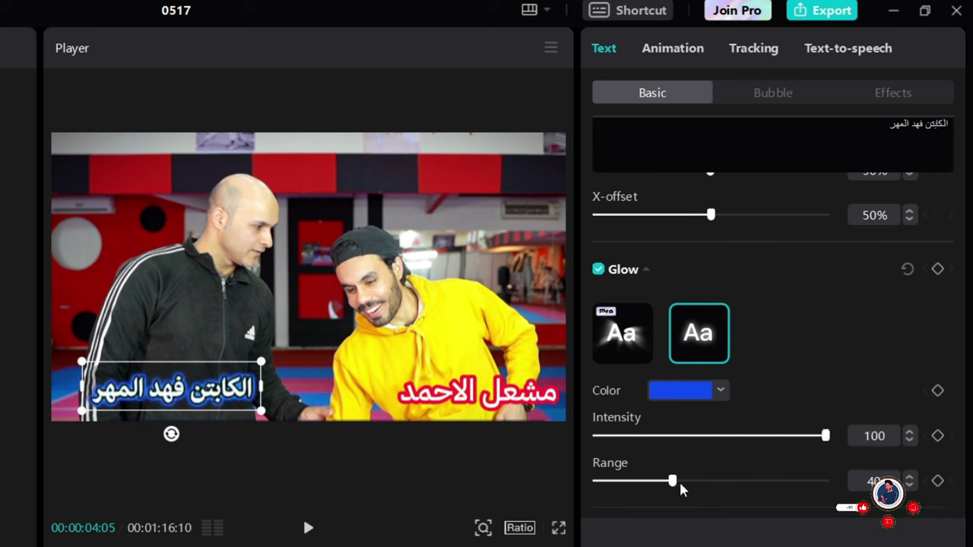
left_click_drag(674, 481, 751, 474)
scroll(753, 466, "down", 1)
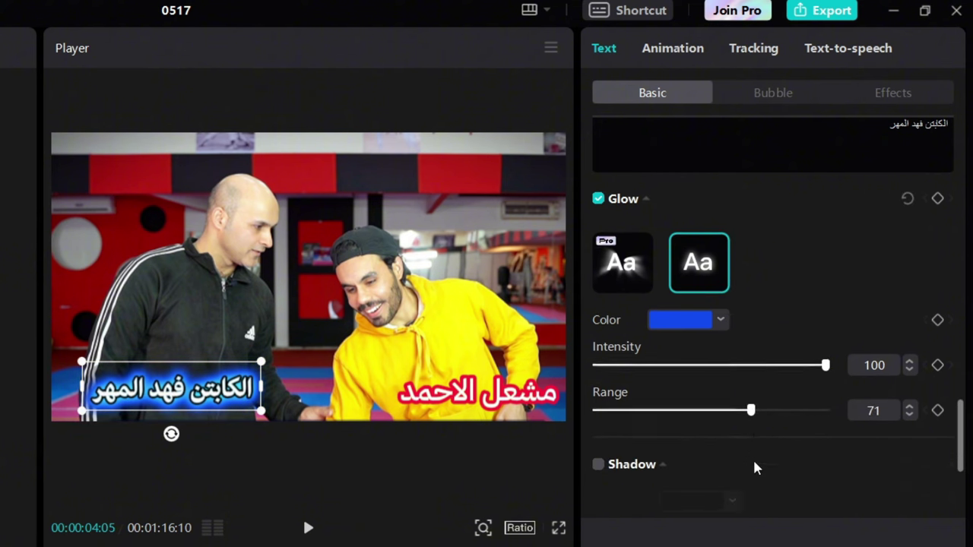
Keyframe the glow range at 71, then lower it at a later playhead position and preview
left_click(938, 410)
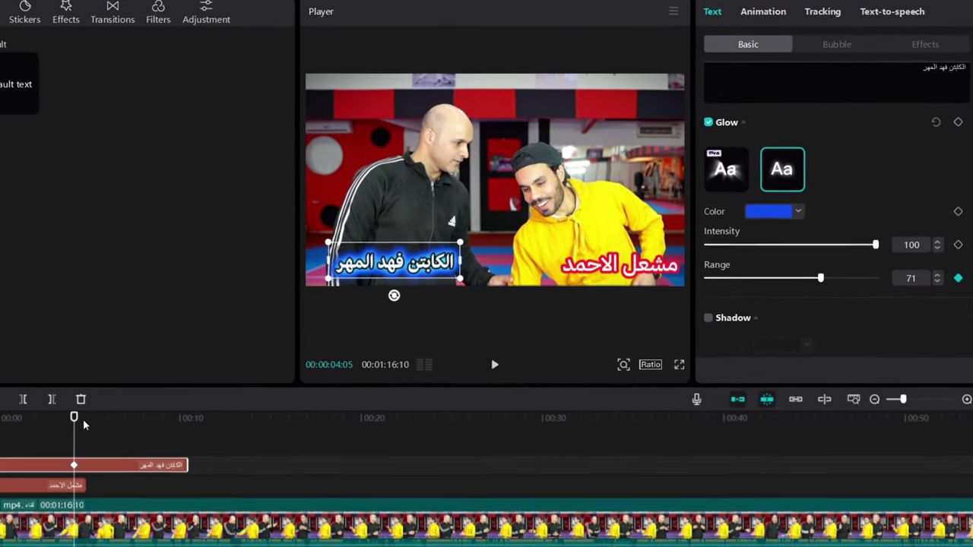
left_click(85, 424)
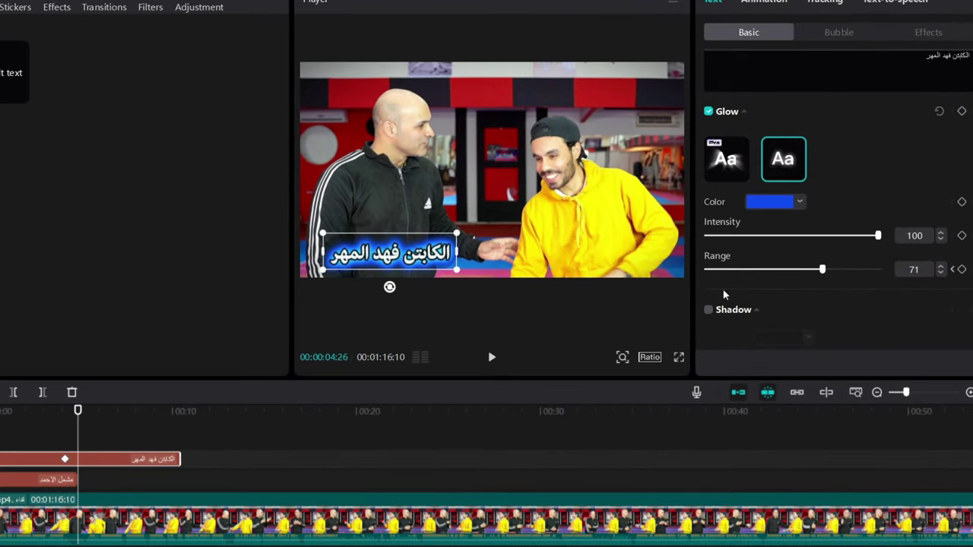
left_click_drag(820, 280, 787, 279)
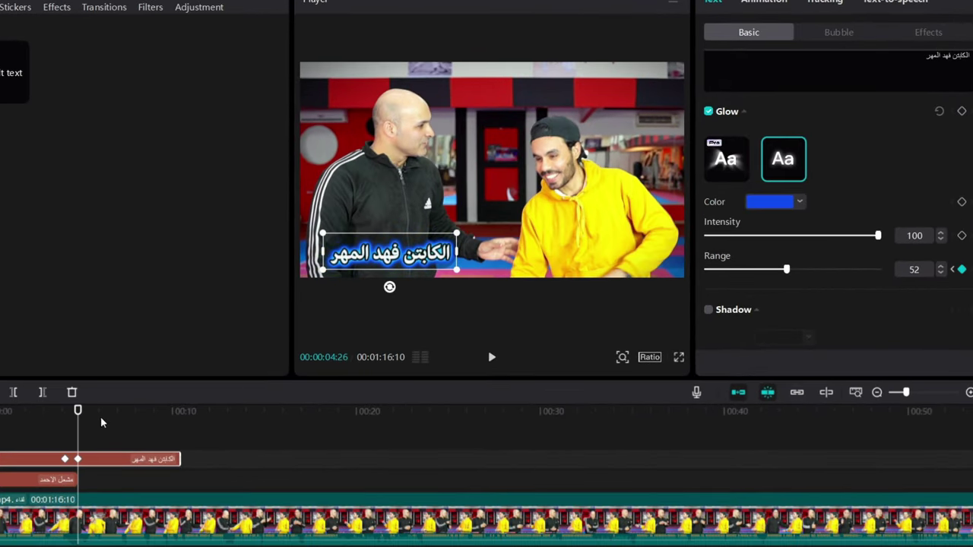
left_click_drag(85, 424, 65, 424)
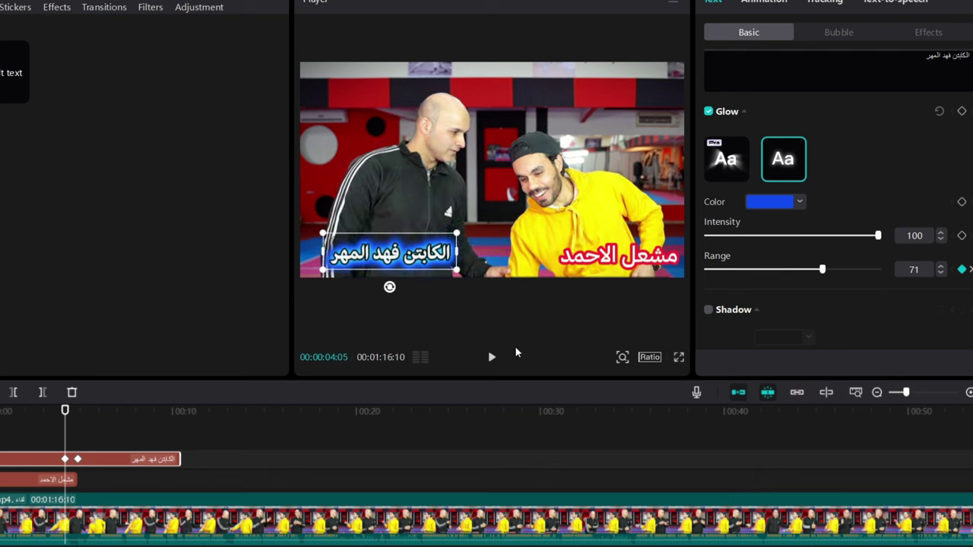
left_click(491, 357)
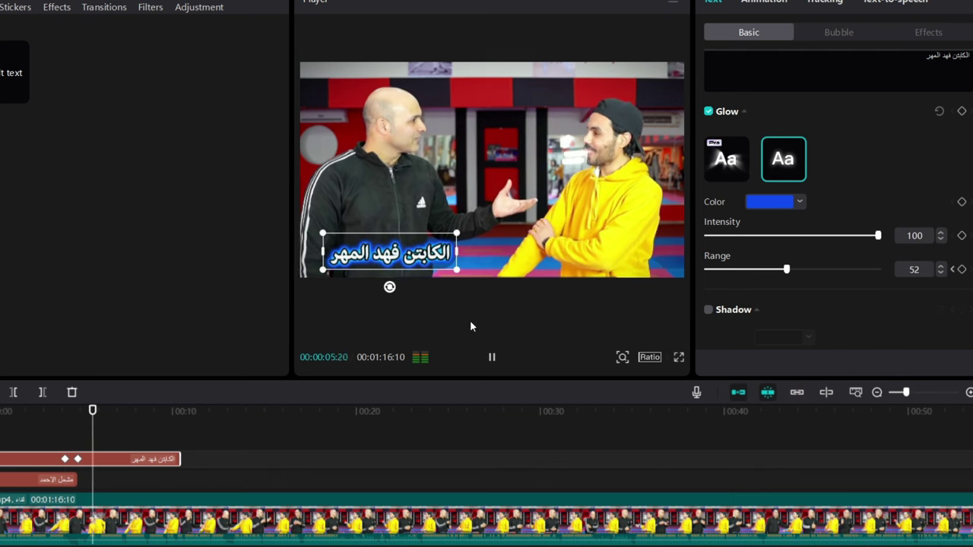
left_click(492, 359)
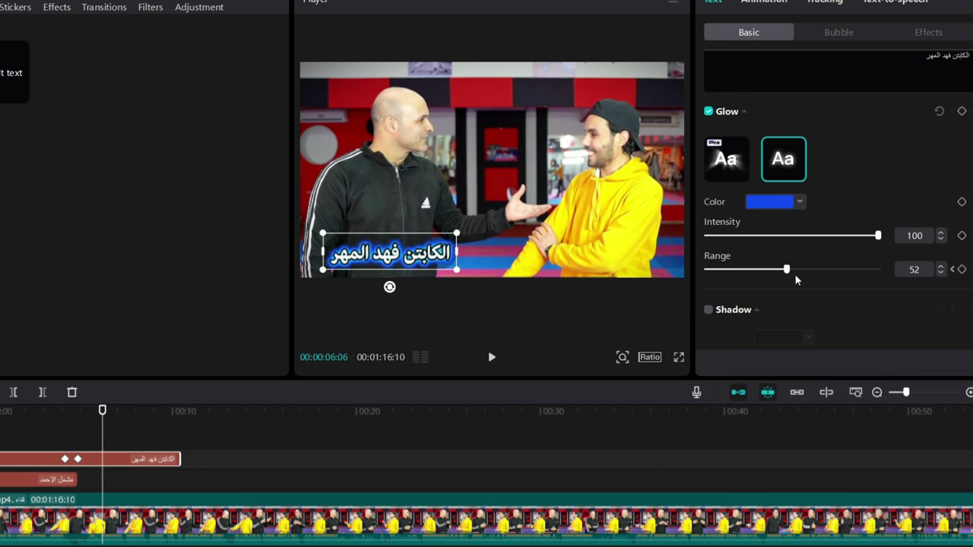
Set the later glow range keyframe to 29 and preview the animation from the first keyframe
left_click_drag(796, 280, 744, 276)
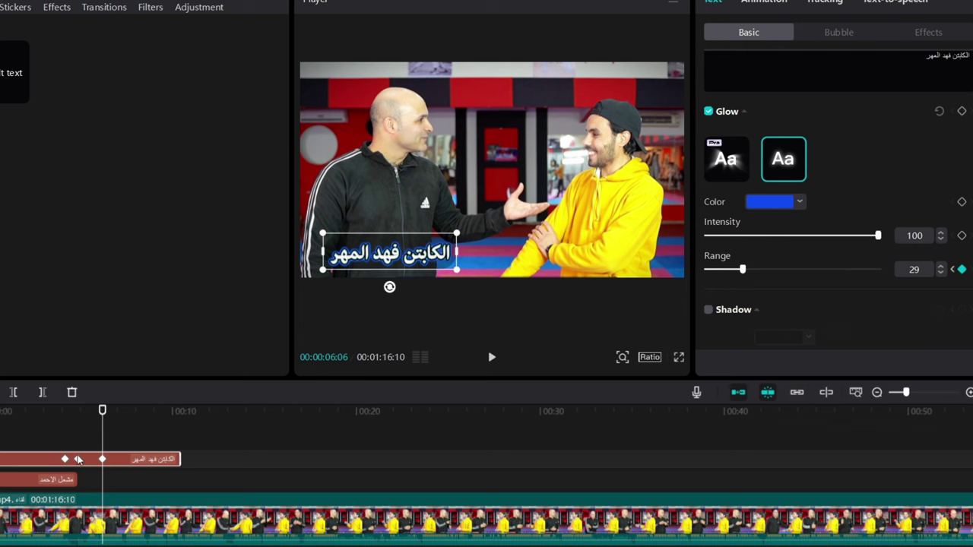
left_click_drag(78, 459, 103, 449)
left_click(70, 459)
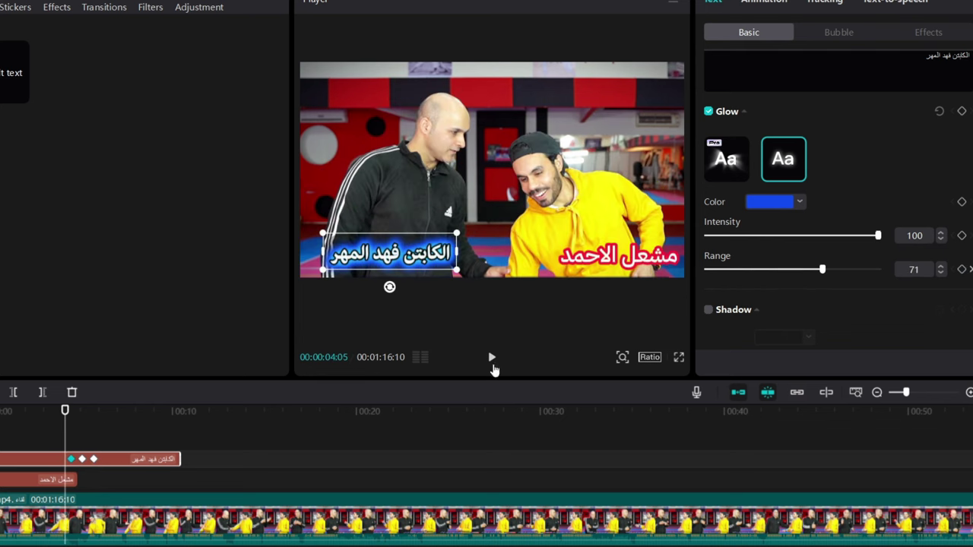
left_click(492, 363)
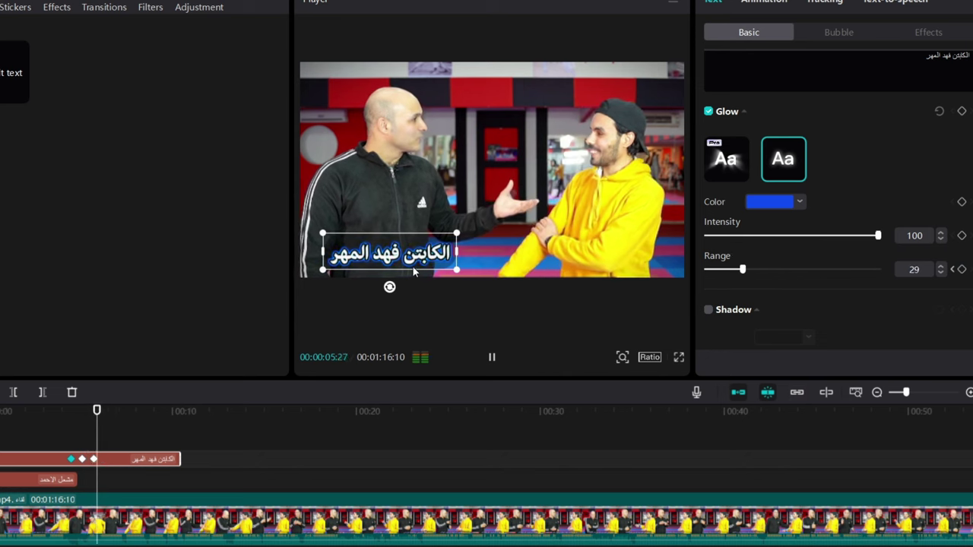
left_click(491, 358)
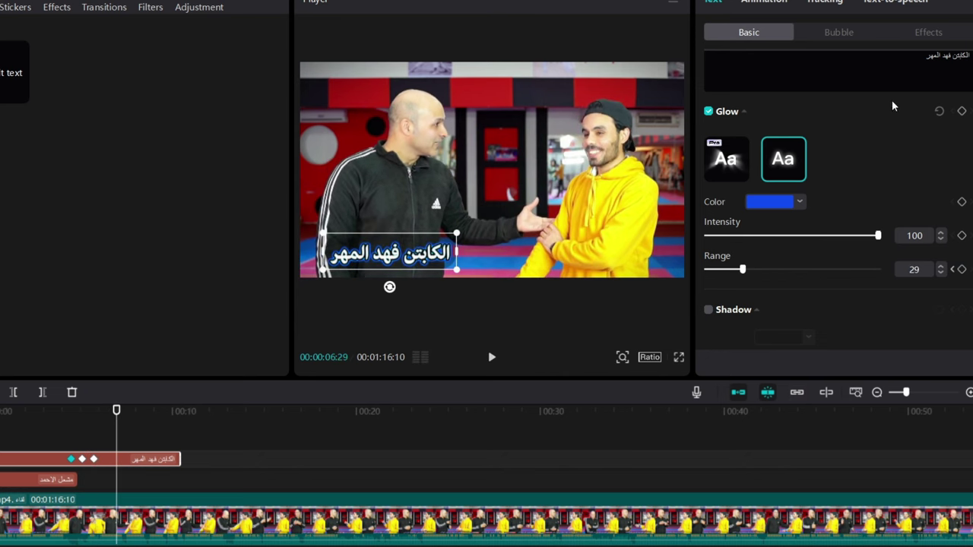
Enable a drop shadow on the caption and turn off its background box
scroll(775, 204, "down", 2)
left_click(709, 259)
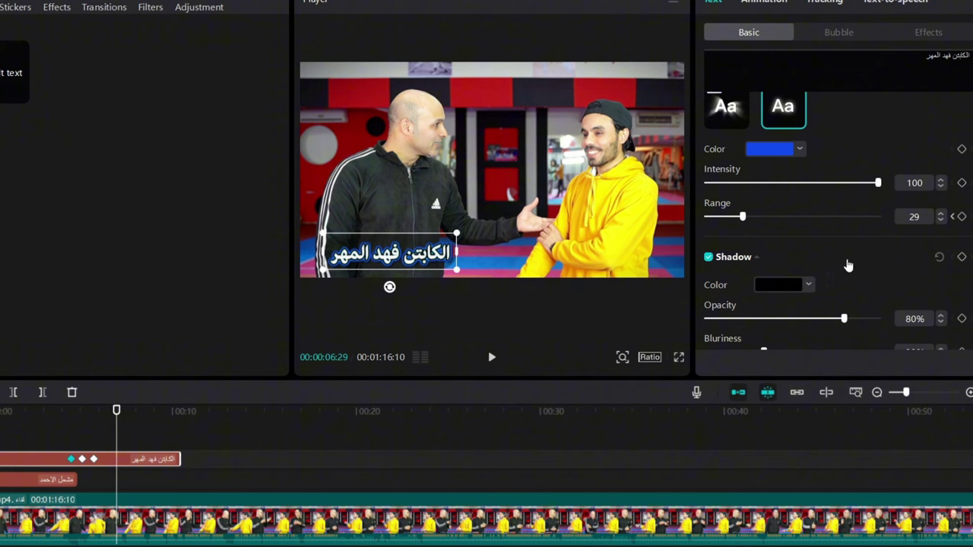
scroll(832, 259, "up", 1)
scroll(846, 220, "down", 6)
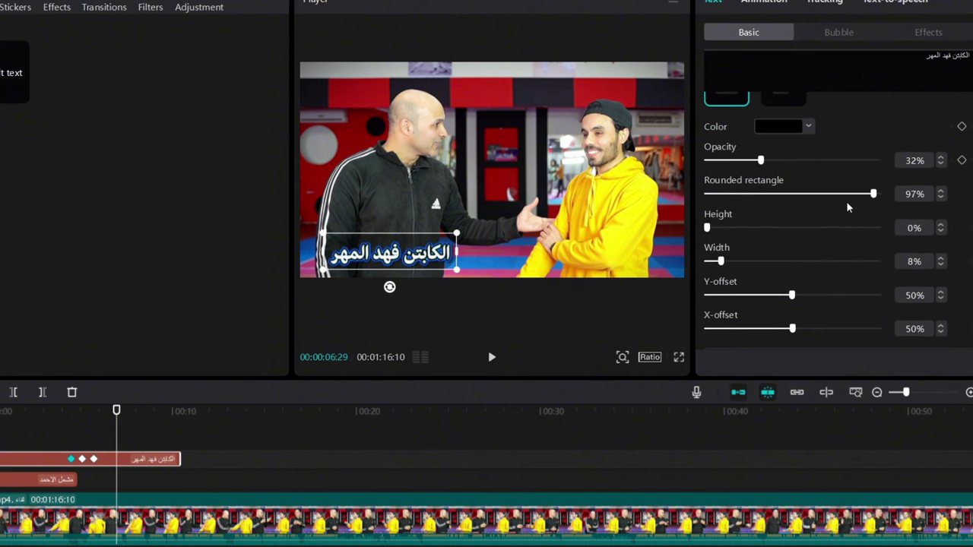
scroll(750, 200, "up", 3)
scroll(787, 253, "down", 1)
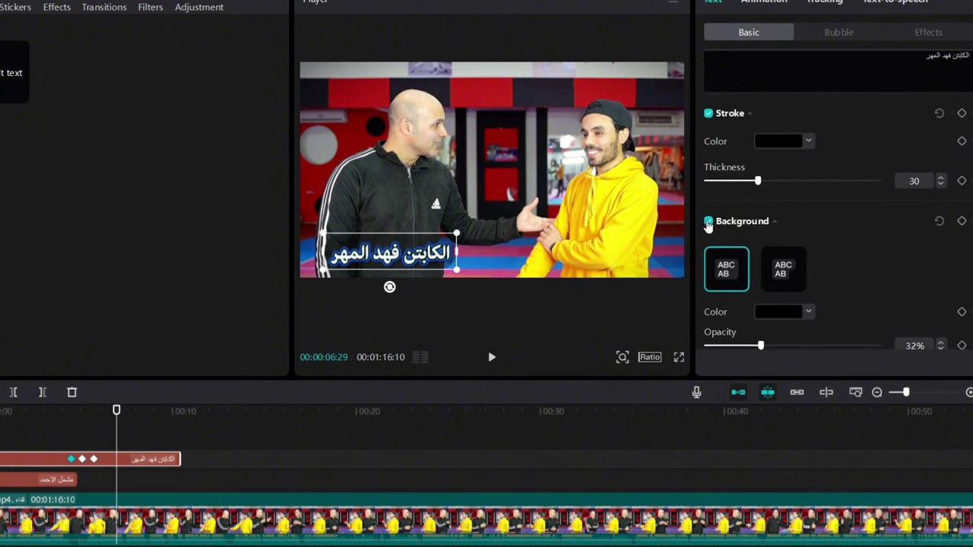
left_click(710, 229)
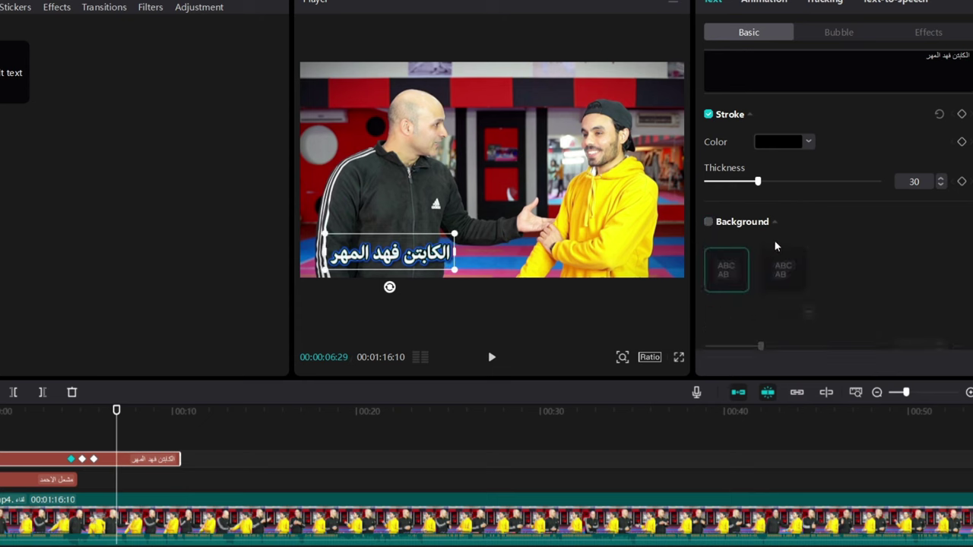
scroll(776, 246, "down", 5)
scroll(780, 252, "down", 4)
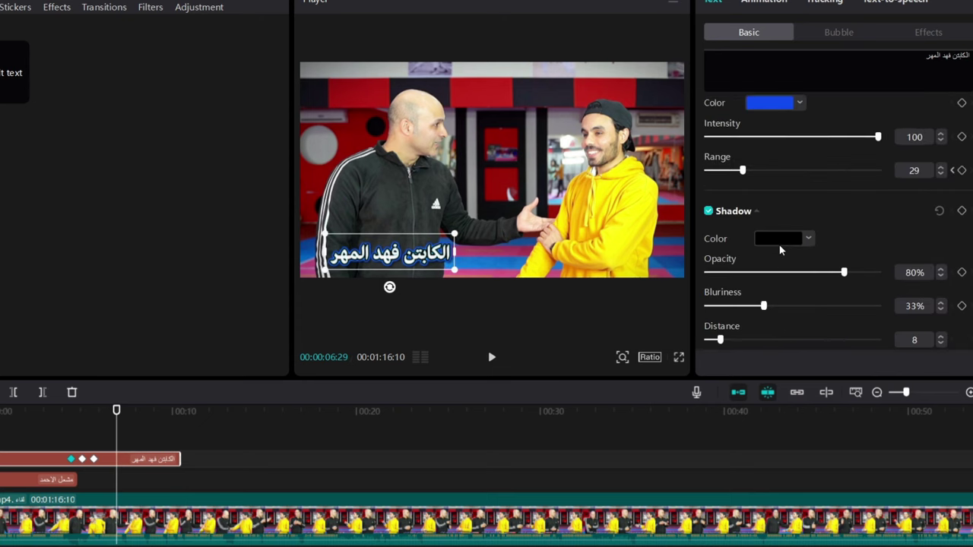
scroll(780, 247, "up", 2)
scroll(782, 245, "up", 2)
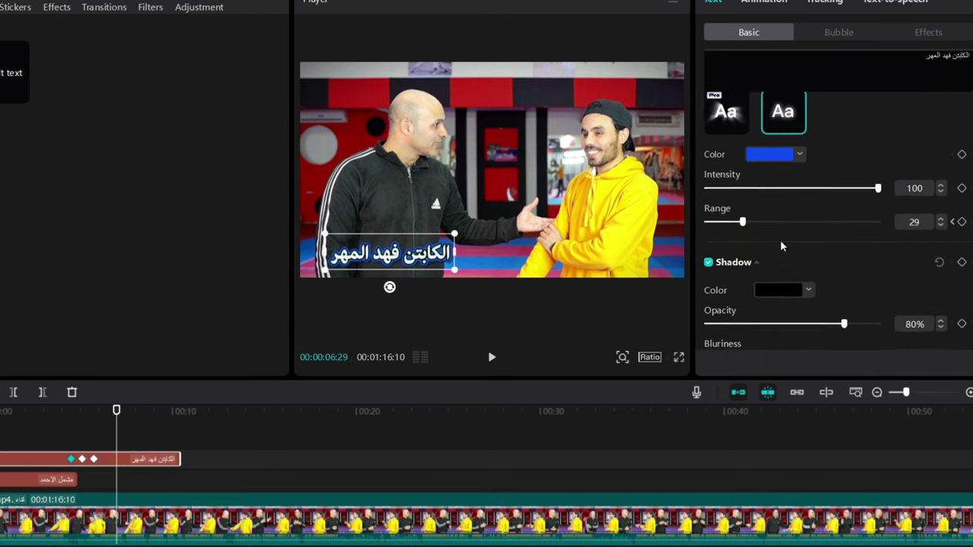
scroll(791, 251, "down", 3)
scroll(791, 248, "down", 3)
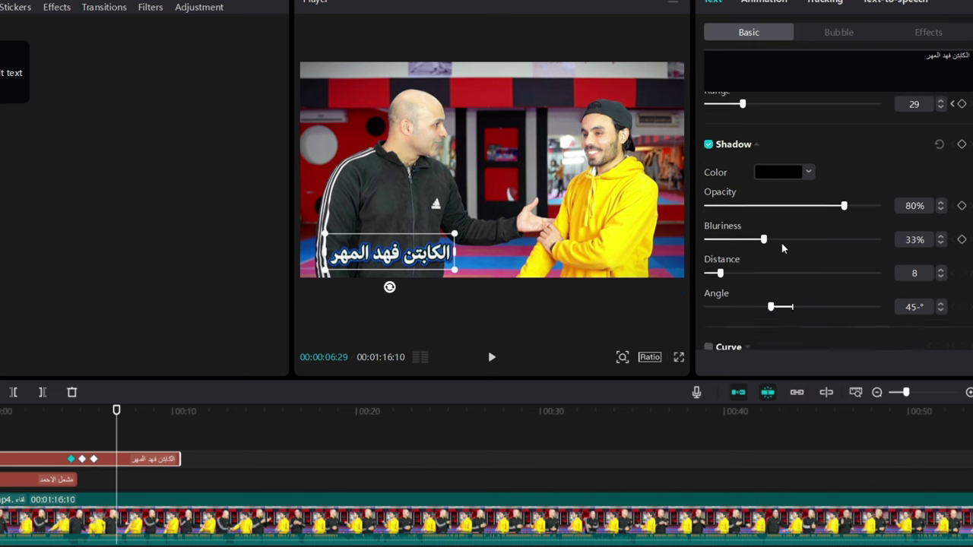
scroll(760, 244, "up", 5)
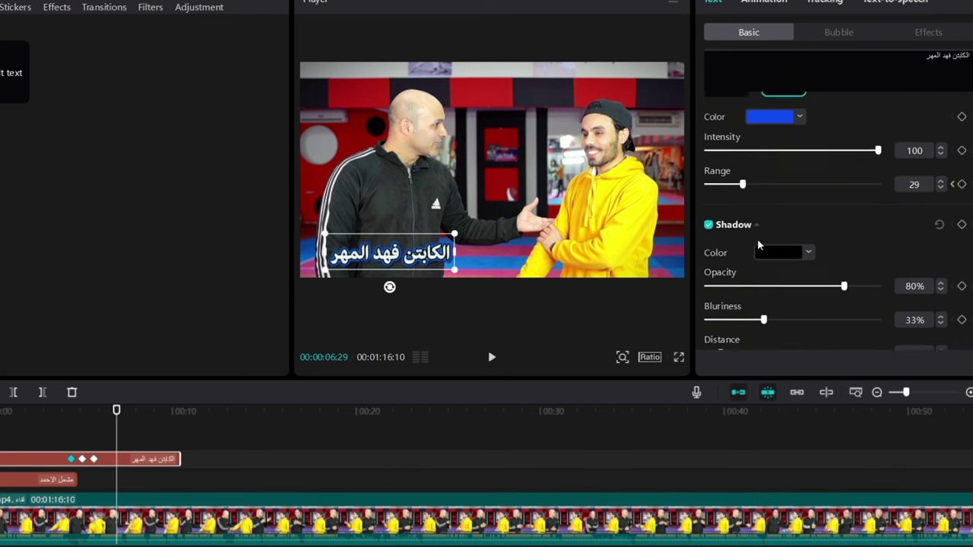
Make the shadow magenta (E514C6) and cut the glow range and intensity to 10
left_click(779, 263)
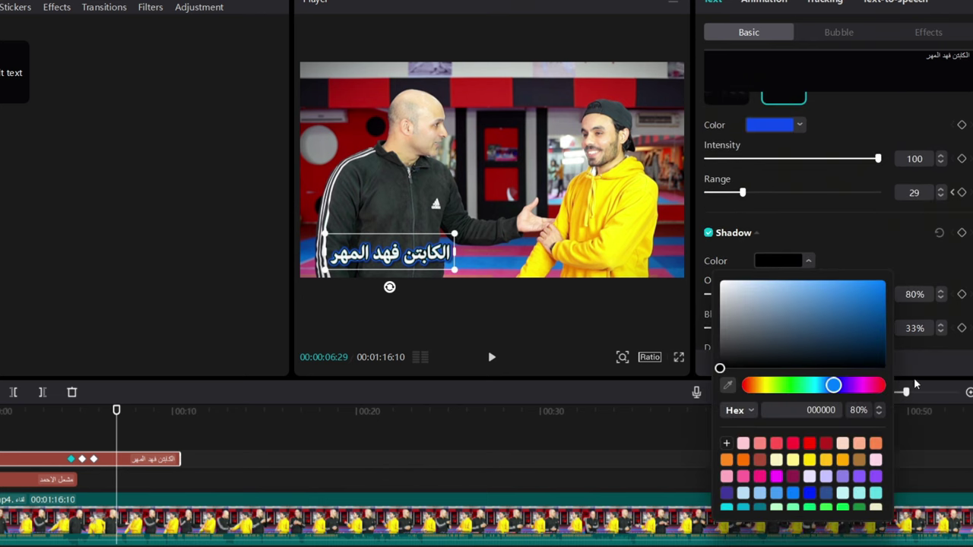
left_click(874, 386)
left_click_drag(864, 343, 872, 292)
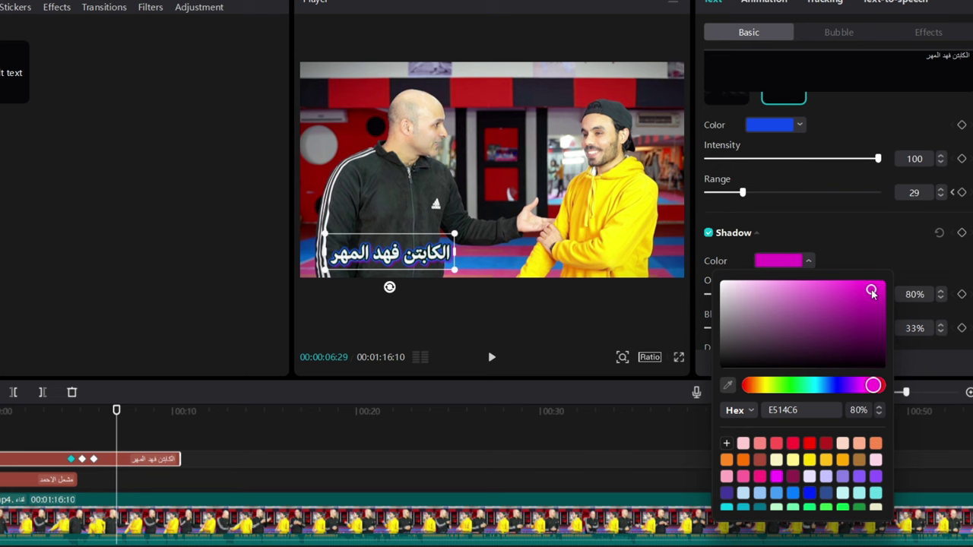
left_click(848, 244)
left_click(847, 240)
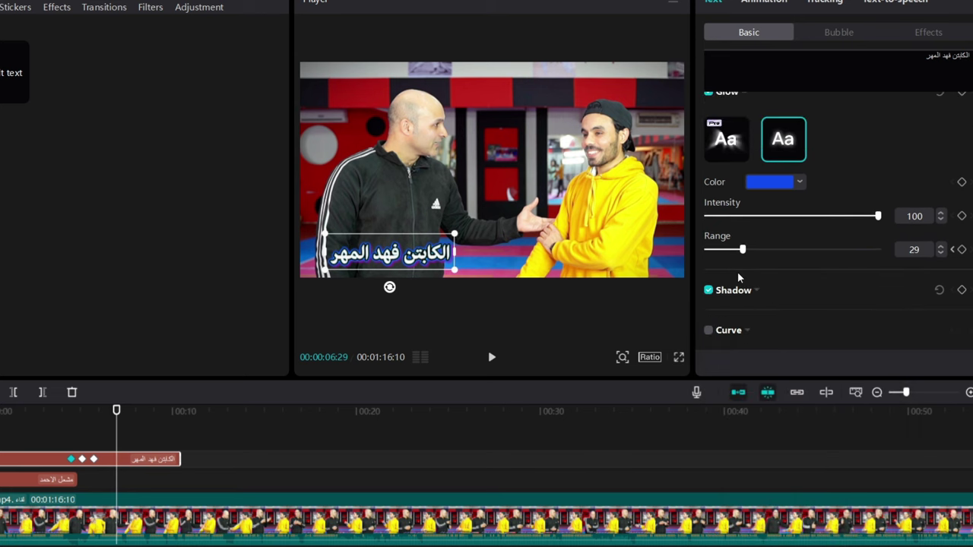
left_click_drag(738, 256, 686, 257)
left_click_drag(871, 216, 704, 228)
Turn off the glow on the caption
scroll(798, 235, "up", 2)
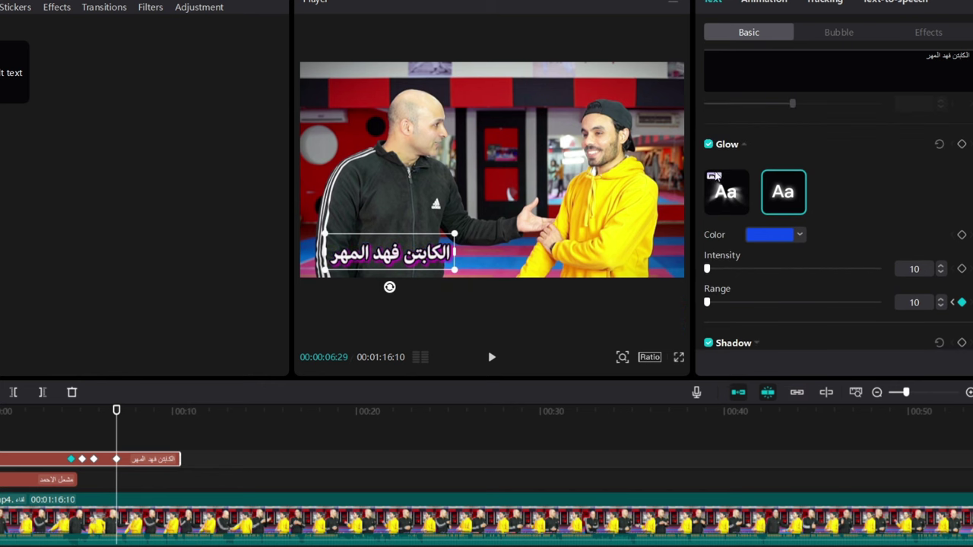
left_click(709, 145)
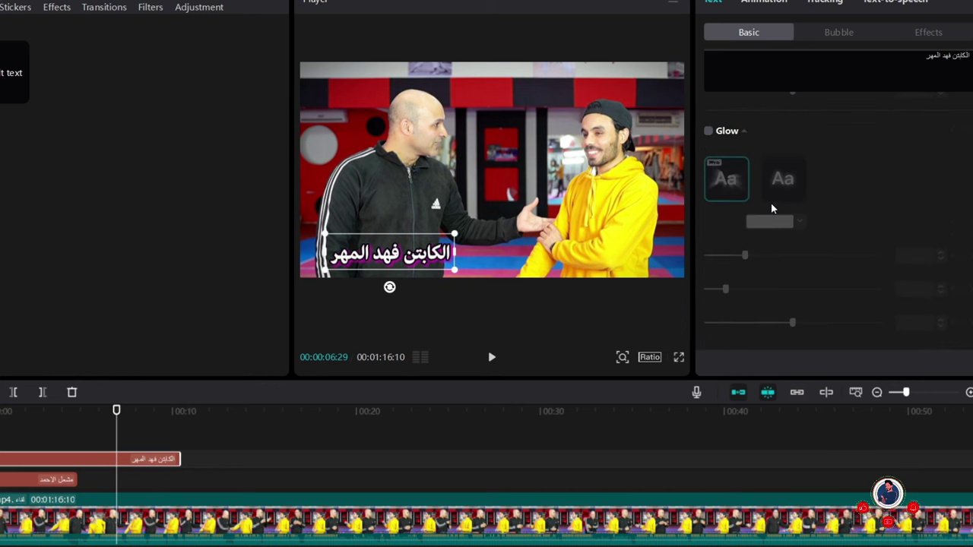
scroll(771, 246, "down", 3)
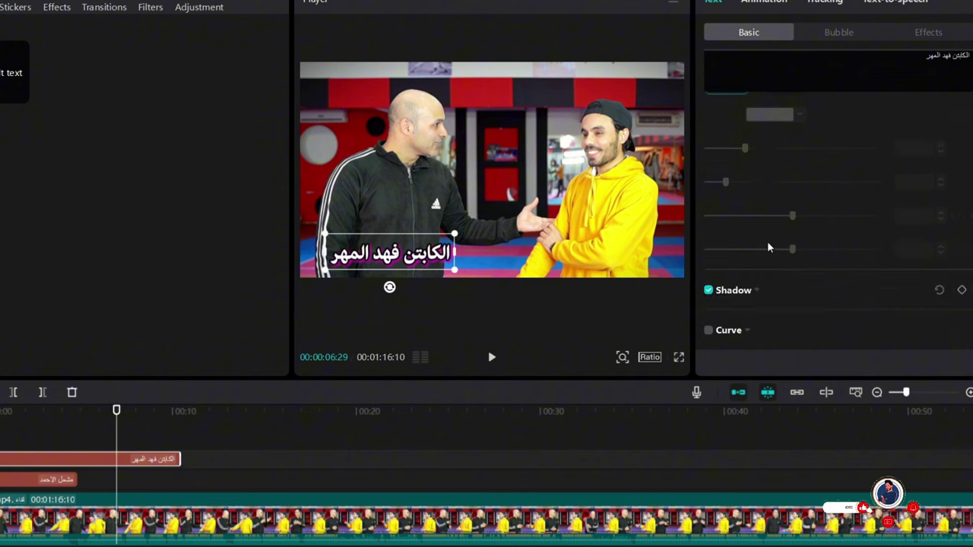
Set the magenta shadow to 100% opacity, 100% blur, distance 29 and -5° angle
left_click(752, 295)
scroll(791, 289, "down", 2)
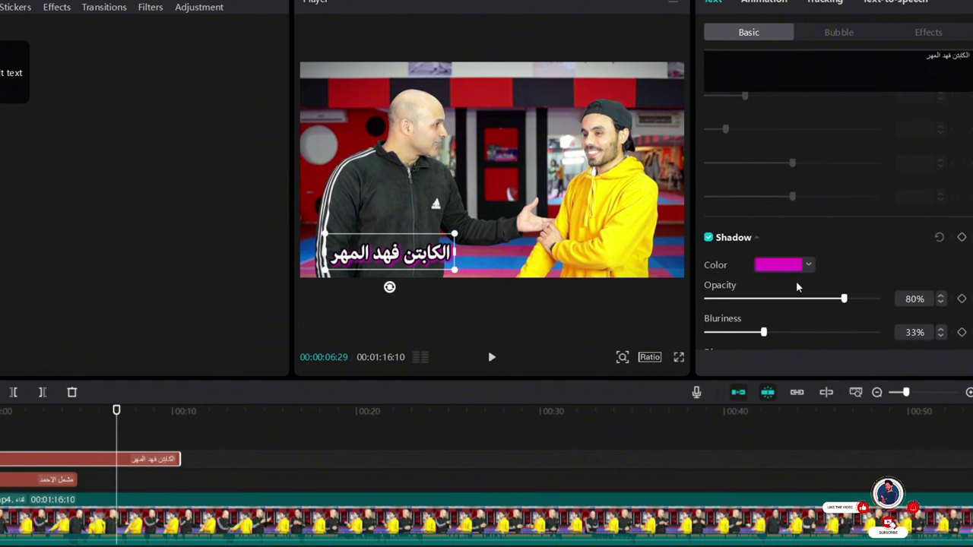
left_click_drag(764, 334, 886, 333)
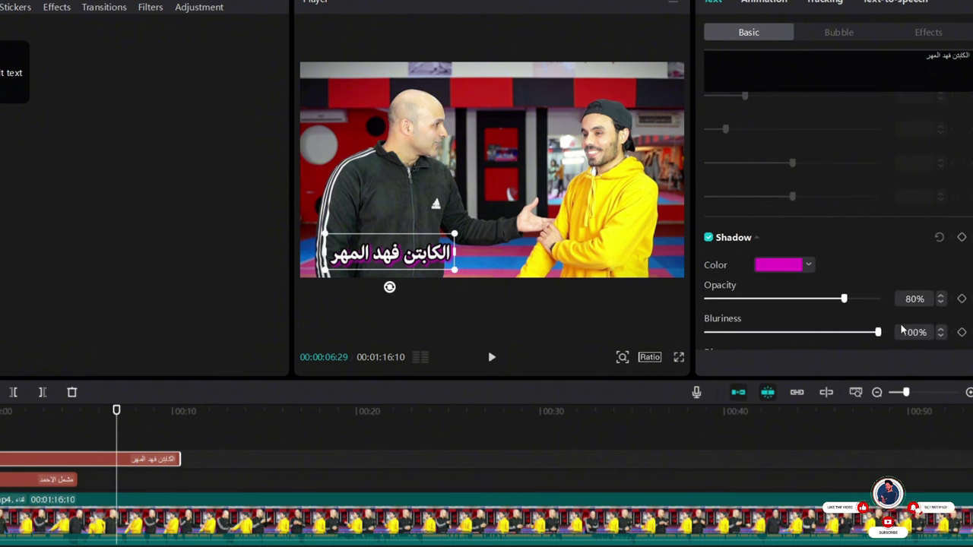
left_click_drag(844, 299, 901, 299)
scroll(803, 334, "down", 2)
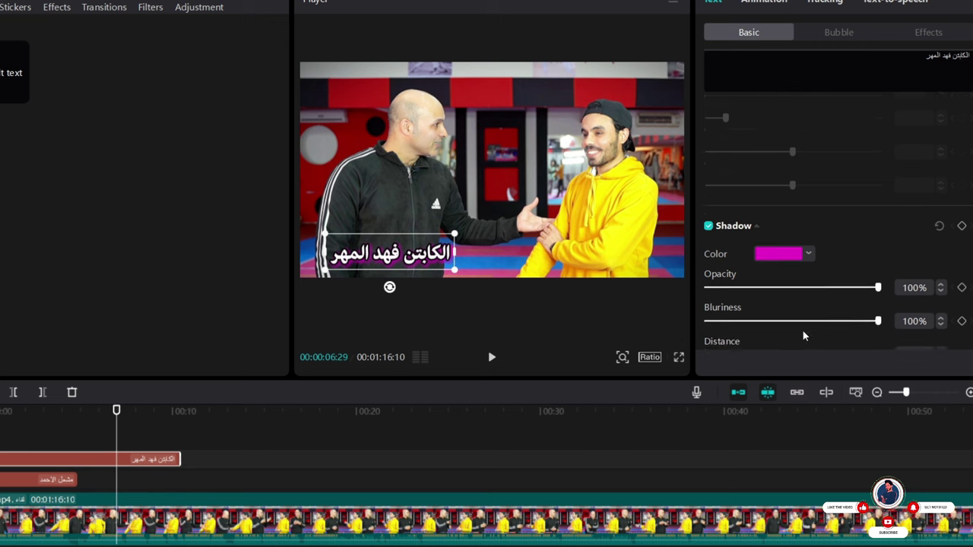
left_click_drag(715, 313, 788, 303)
scroll(788, 297, "down", 2)
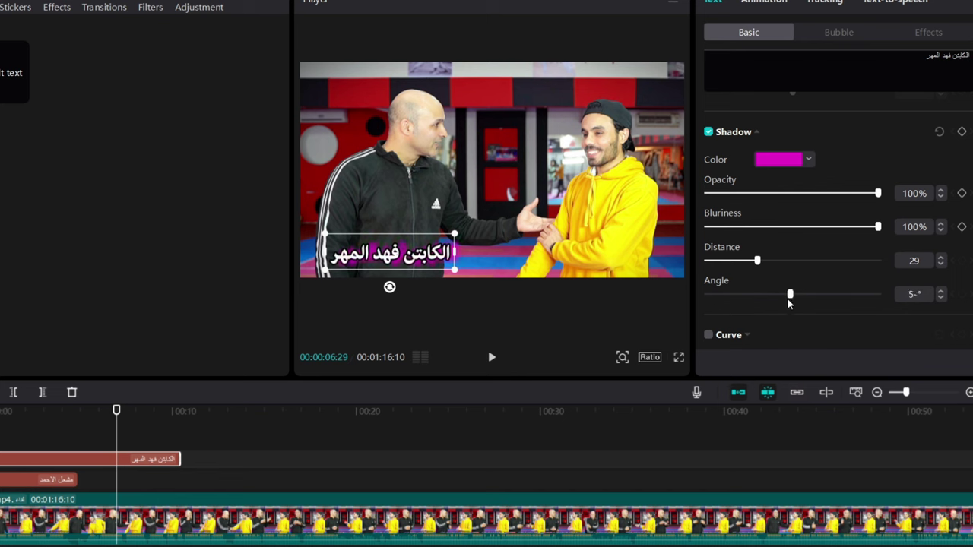
Change the caption shadow colour to deep blue
left_click(778, 165)
left_click_drag(760, 206, 702, 179)
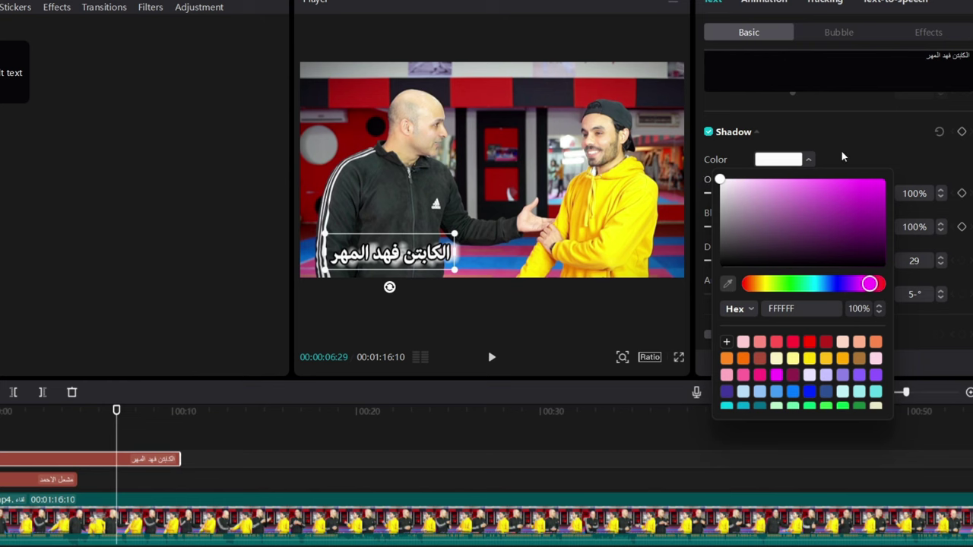
left_click(839, 283)
left_click(869, 213)
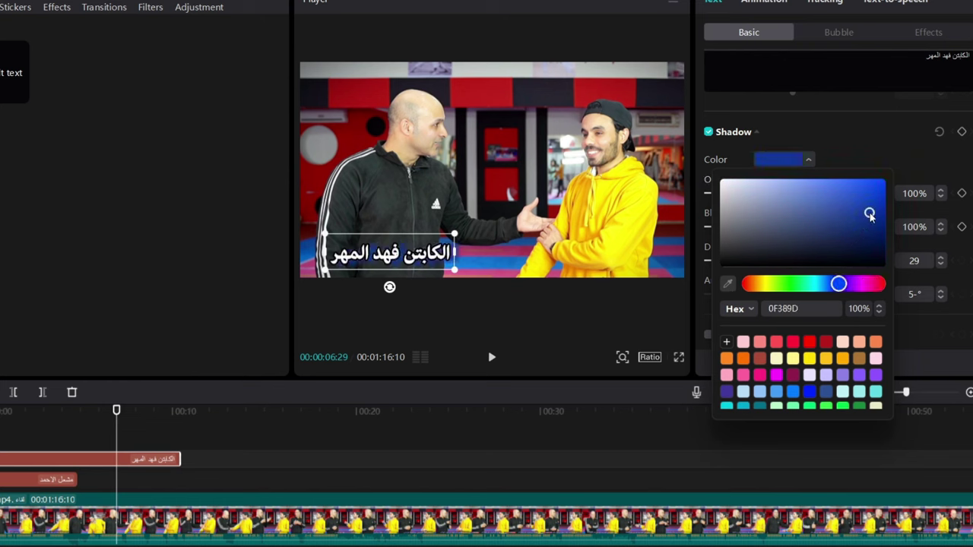
left_click_drag(869, 214, 885, 199)
left_click(853, 163)
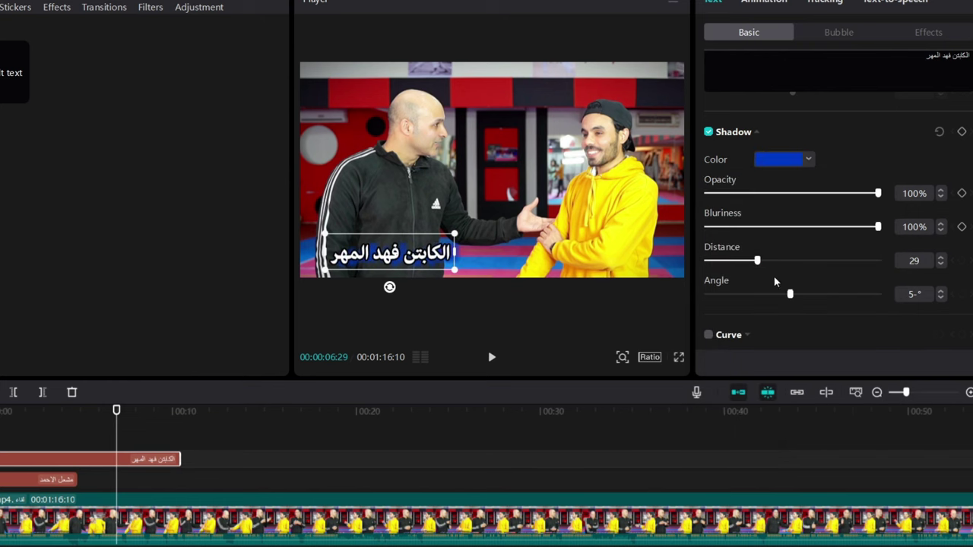
Set shadow distance to 16, blur to 99% and angle to 4°, keeping 100% opacity
left_click_drag(758, 260, 736, 260)
left_click_drag(876, 198, 928, 196)
mouse_move(878, 229)
left_mouse_down()
mouse_move(702, 229)
mouse_move(878, 219)
left_mouse_up()
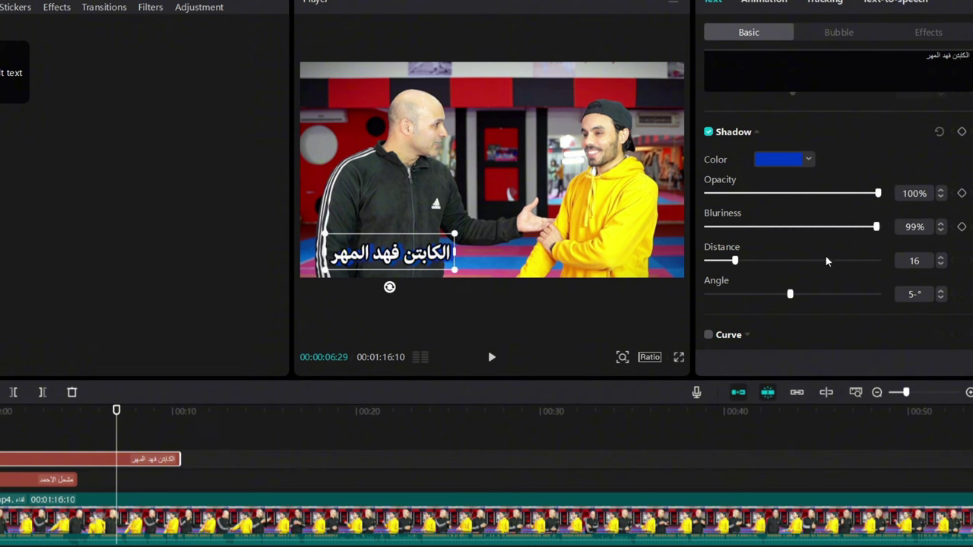
left_click_drag(789, 297, 794, 300)
scroll(779, 310, "down", 1)
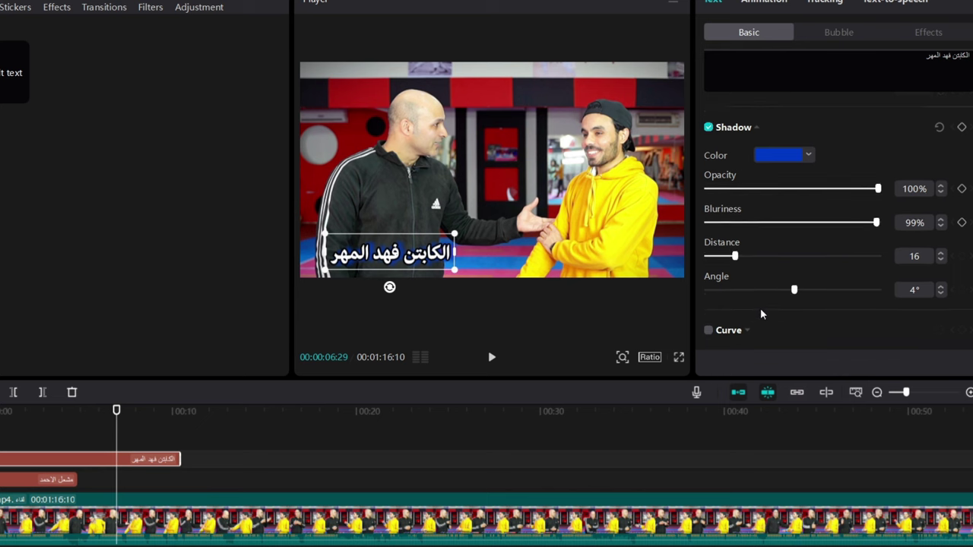
Enable Curve on the name caption with the ABCDE preset and strength at 0°
left_click(709, 331)
scroll(760, 337, "down", 3)
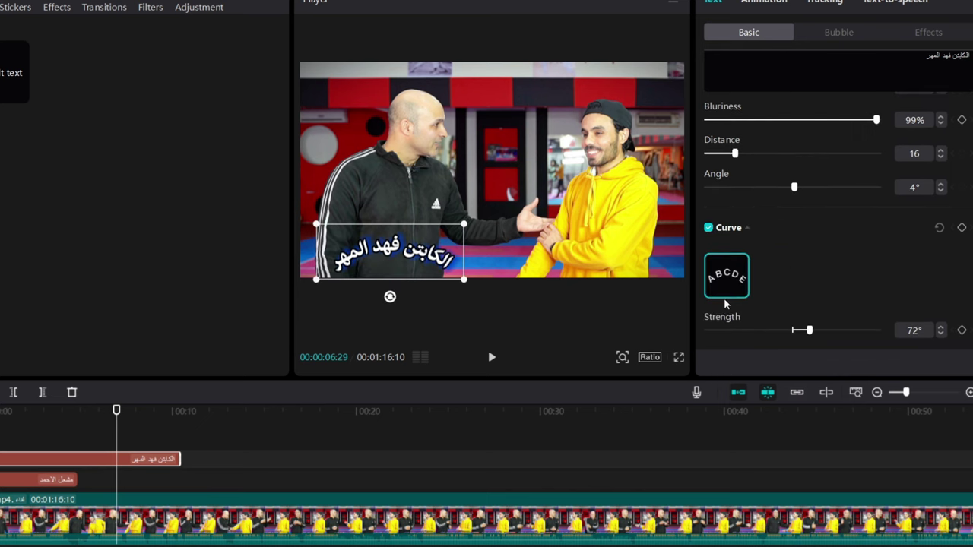
mouse_move(808, 331)
left_mouse_down()
mouse_move(859, 336)
mouse_move(721, 332)
mouse_move(836, 331)
mouse_move(783, 331)
mouse_move(792, 333)
left_mouse_up()
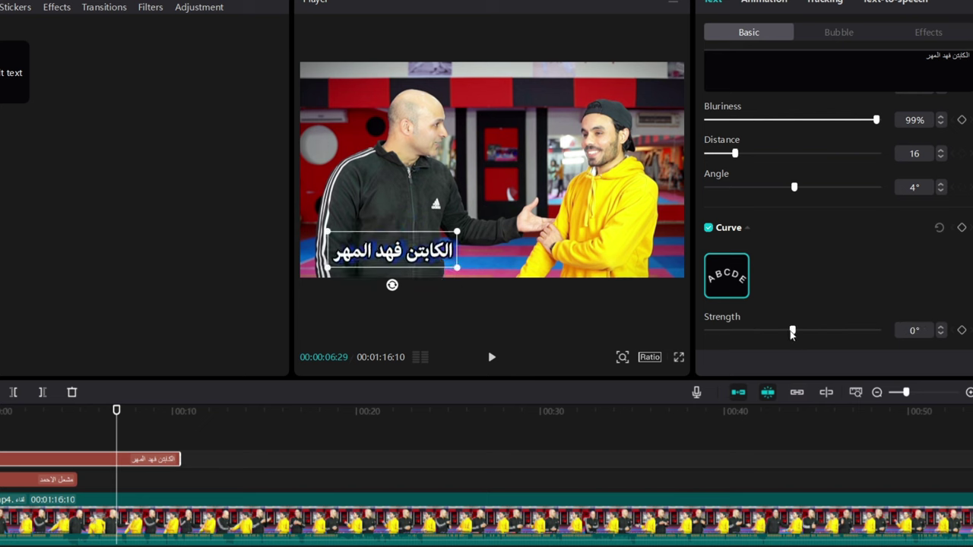
scroll(831, 173, "up", 2)
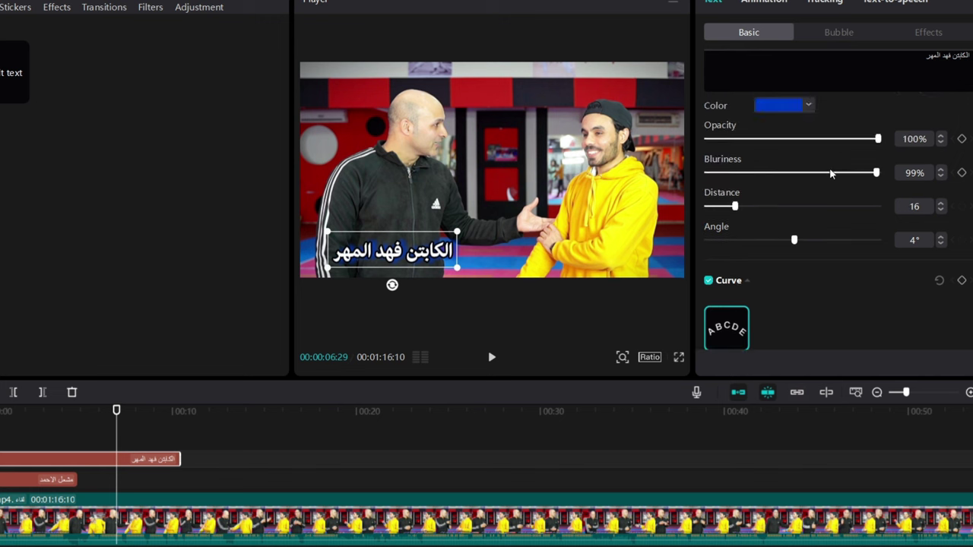
scroll(831, 140, "up", 10)
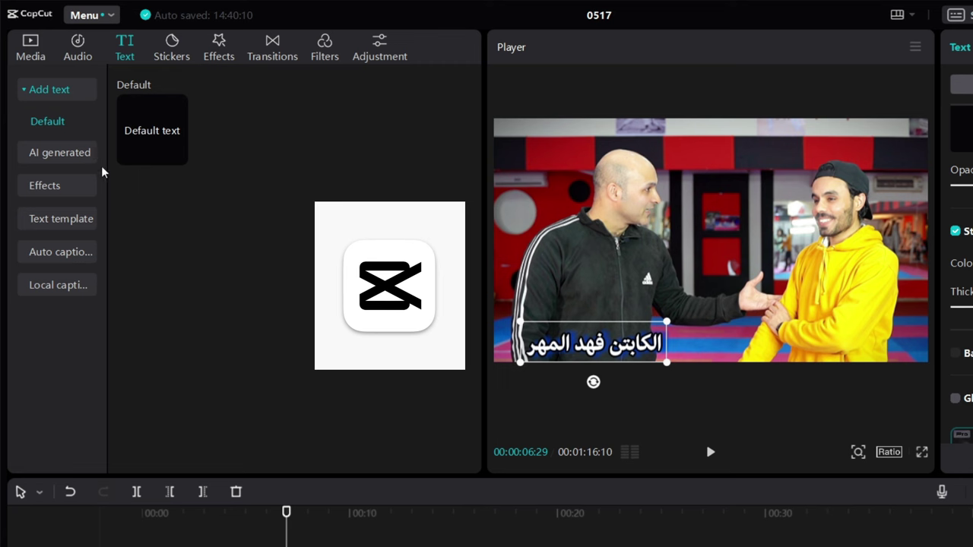
Open the AI generated text effects library and preview a plain white effect
left_click(74, 160)
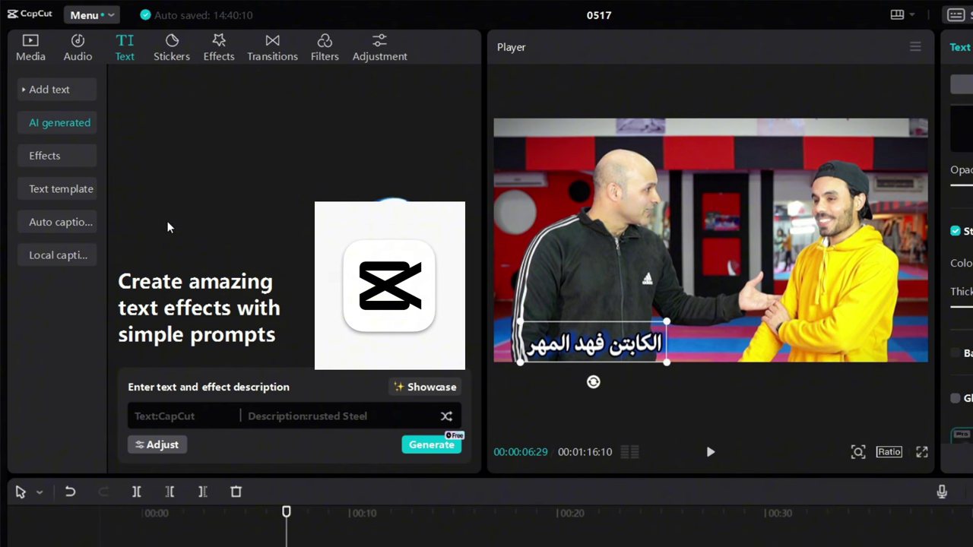
left_click(81, 164)
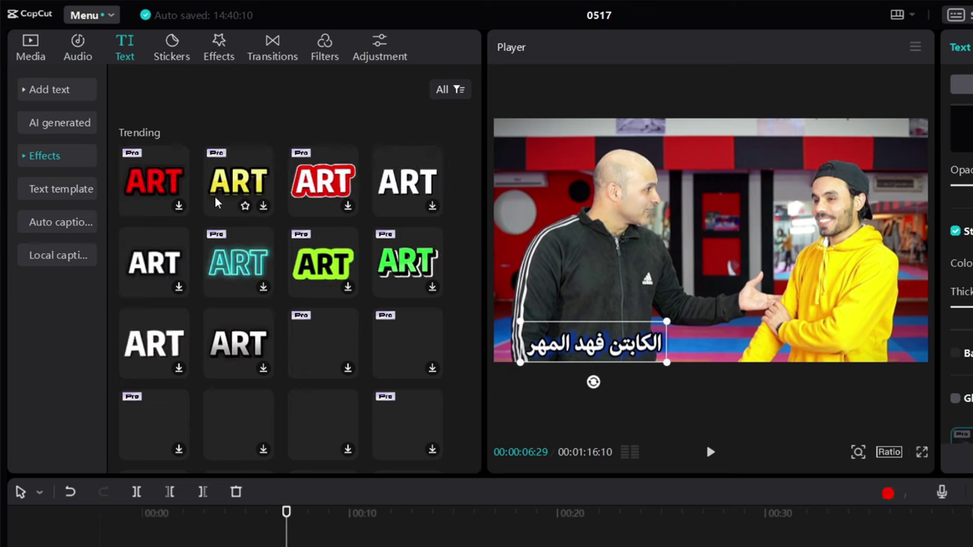
scroll(405, 302, "down", 3)
left_click(405, 303)
scroll(396, 302, "down", 10)
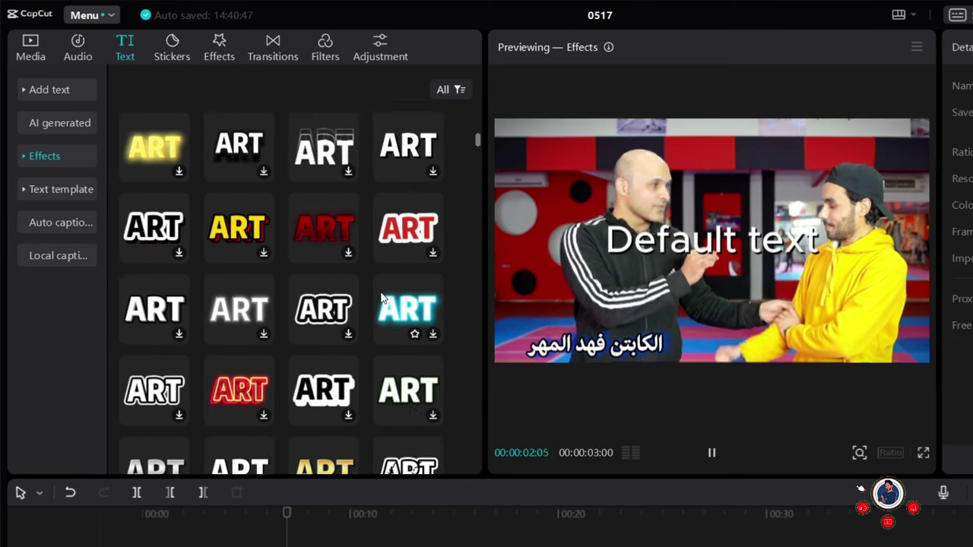
scroll(376, 297, "down", 3)
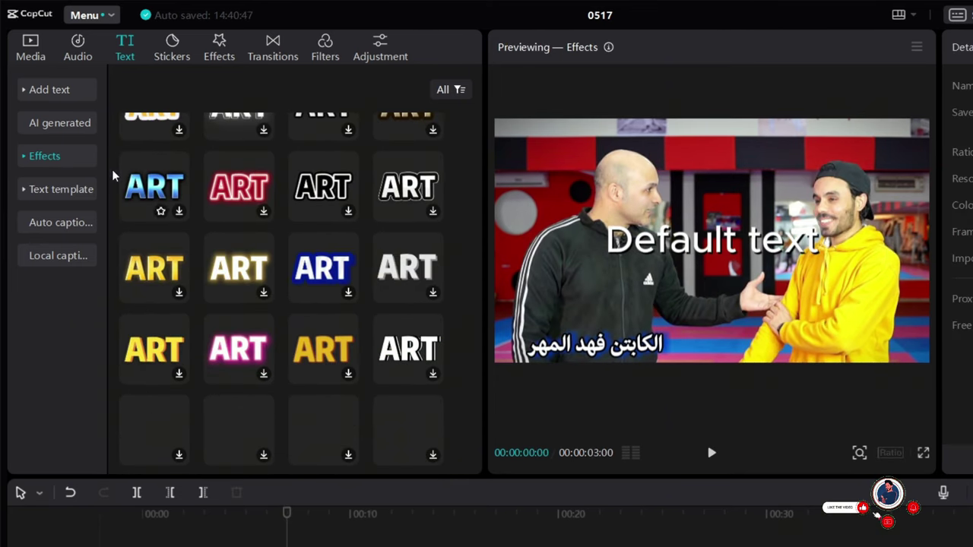
Preview the cyan glowing ART effect from the Trending category on a default text
left_click(27, 157)
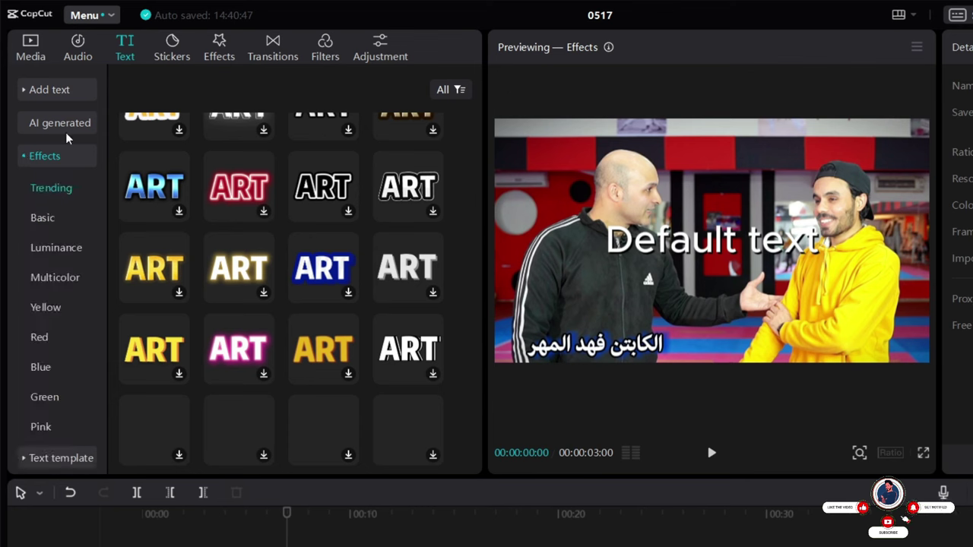
scroll(34, 319, "down", 2)
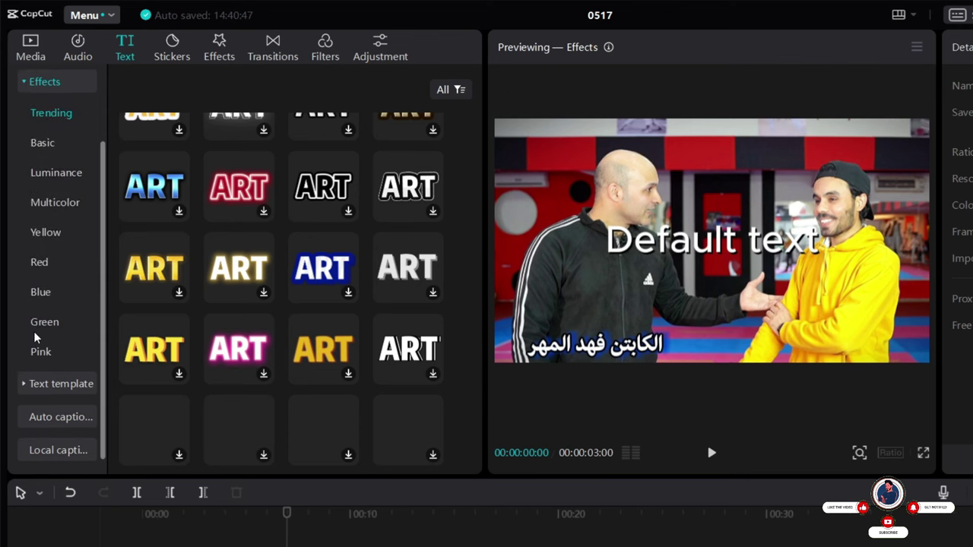
scroll(35, 228, "up", 2)
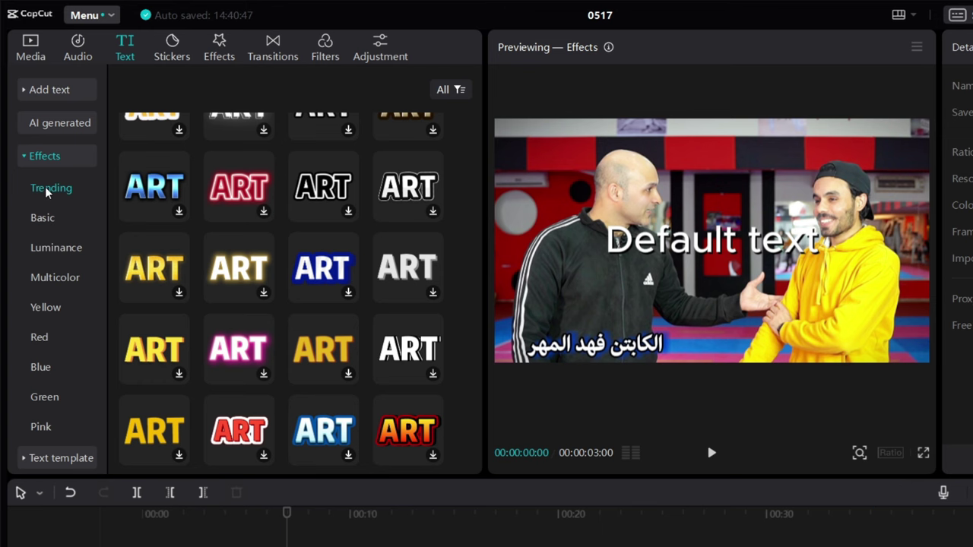
left_click(47, 192)
scroll(231, 213, "down", 2)
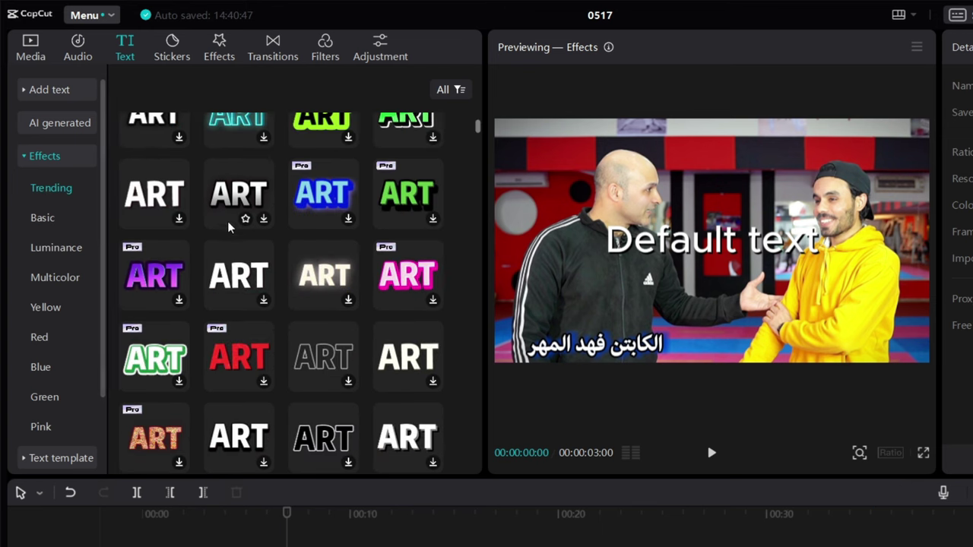
left_click(231, 137)
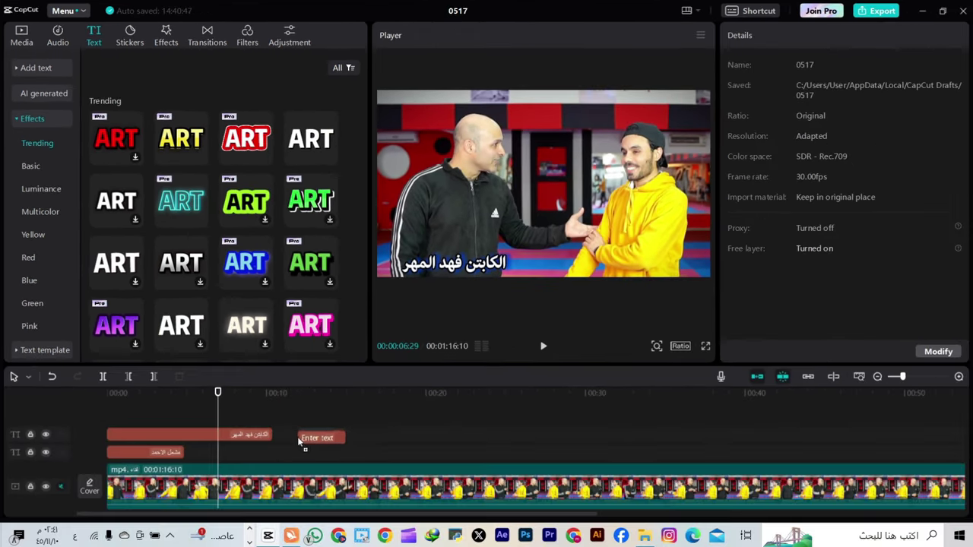
Replace the wording of the Default text clip at 00:12 with مشعل
left_click(321, 434)
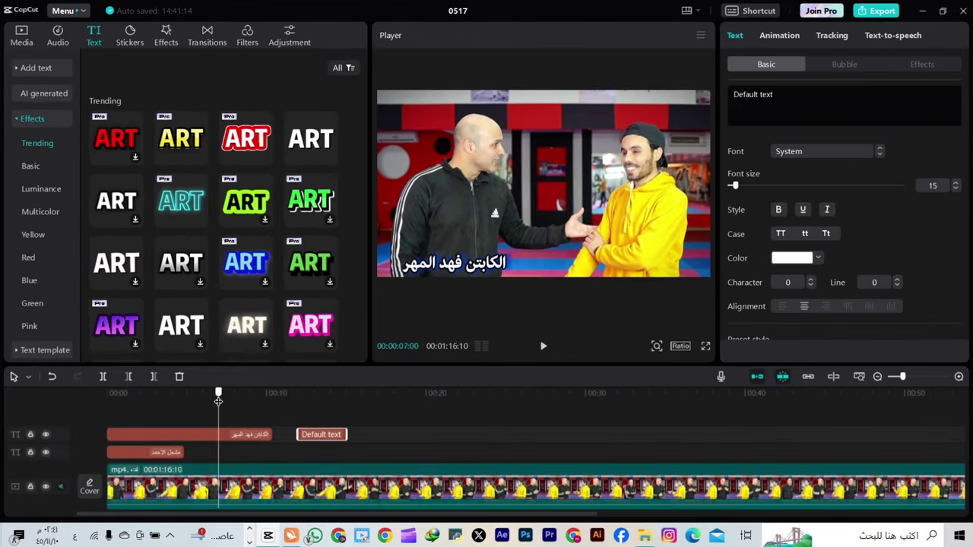
left_click_drag(218, 400, 298, 403)
left_click(815, 112)
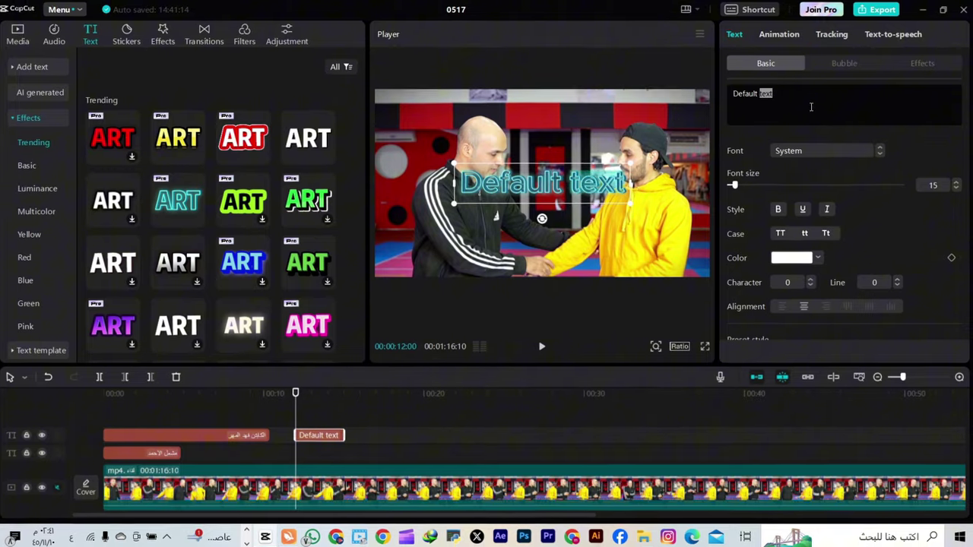
key("BackSpace")
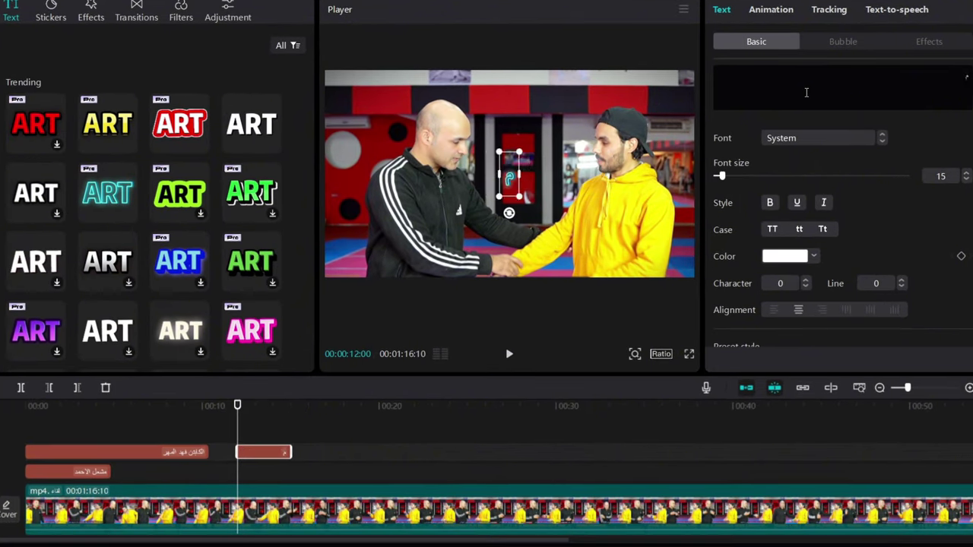
type("مشعل")
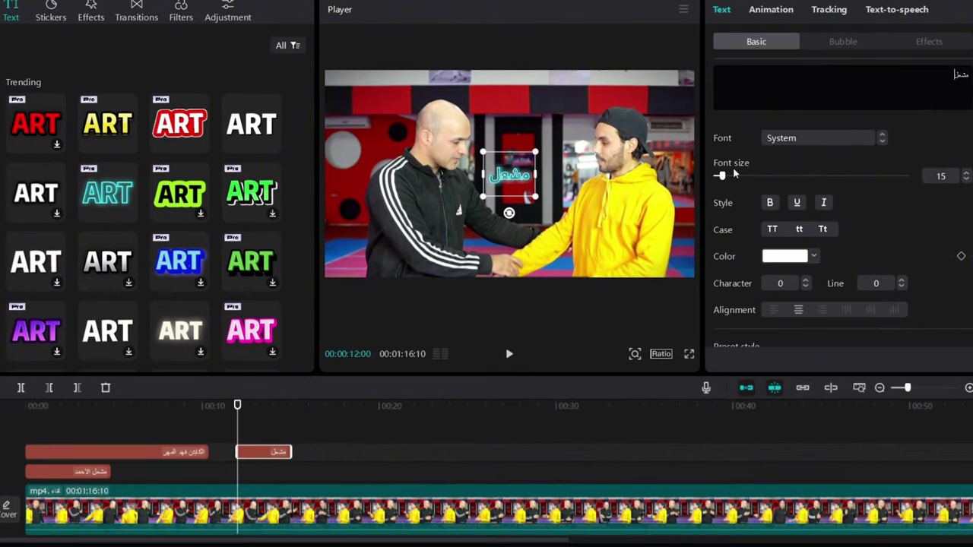
Set the مشعل text to IBM Plex Sans Arabic, then enlarge it and shift it down-right
left_click(822, 140)
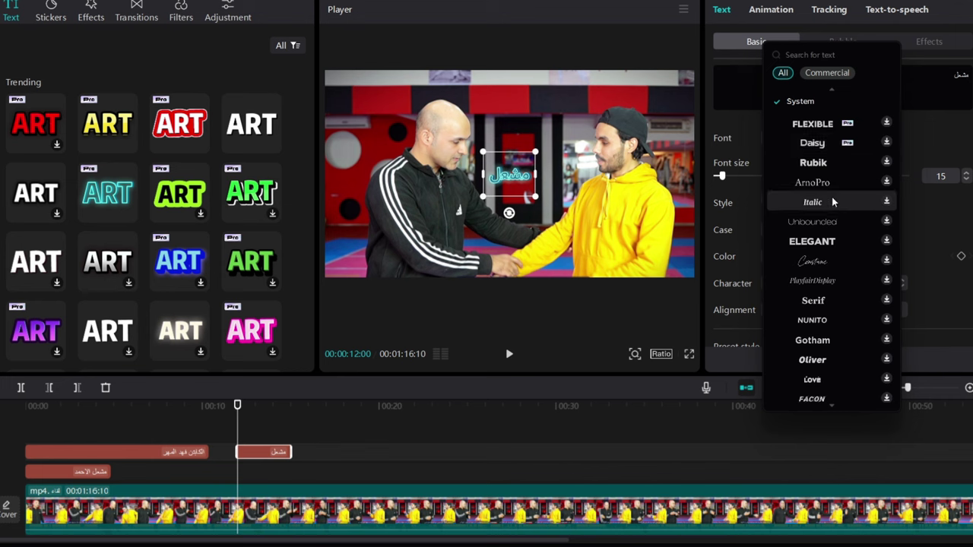
left_click(831, 243)
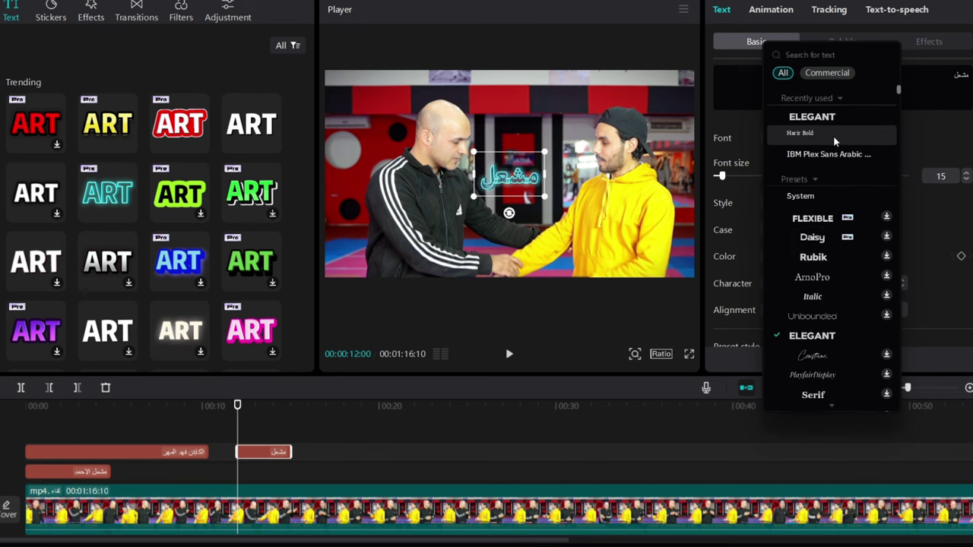
left_click(832, 154)
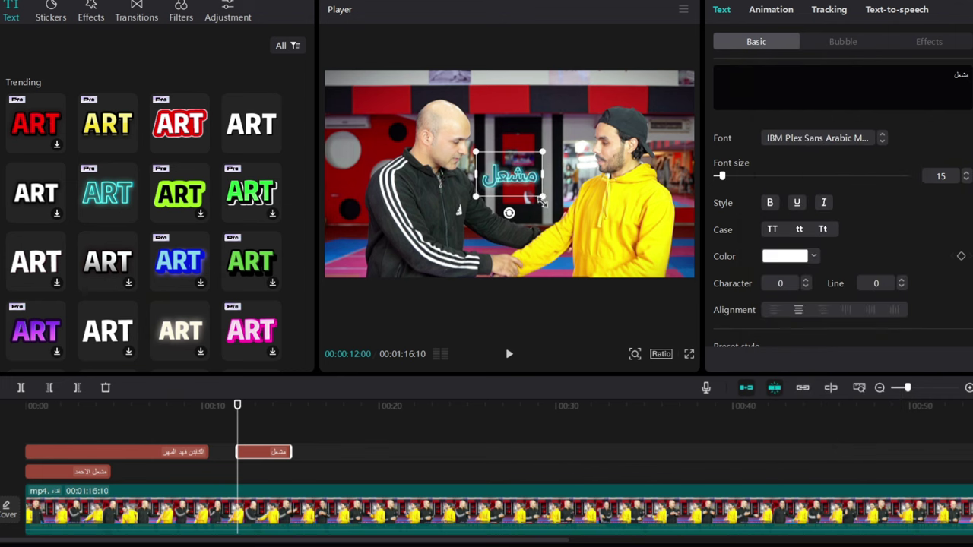
left_click_drag(542, 200, 535, 222)
left_click_drag(494, 190, 593, 236)
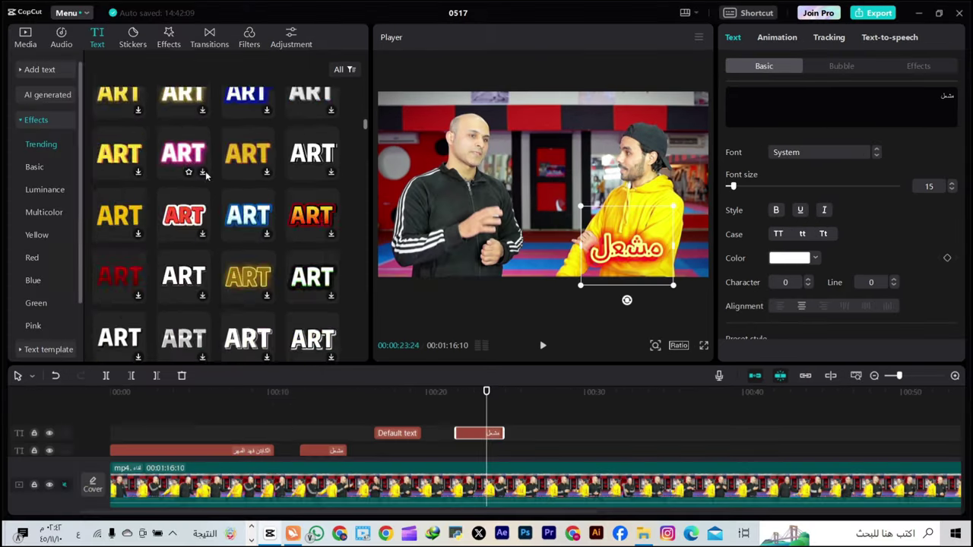
Add a pink gradient effect preset as a new Default text clip at 00:25:18
scroll(205, 175, "down", 5)
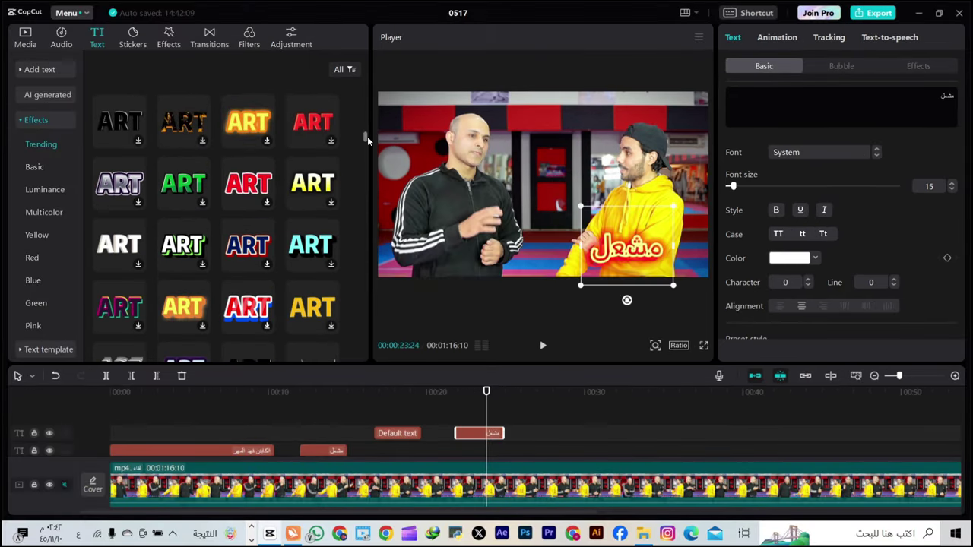
left_click_drag(367, 140, 365, 196)
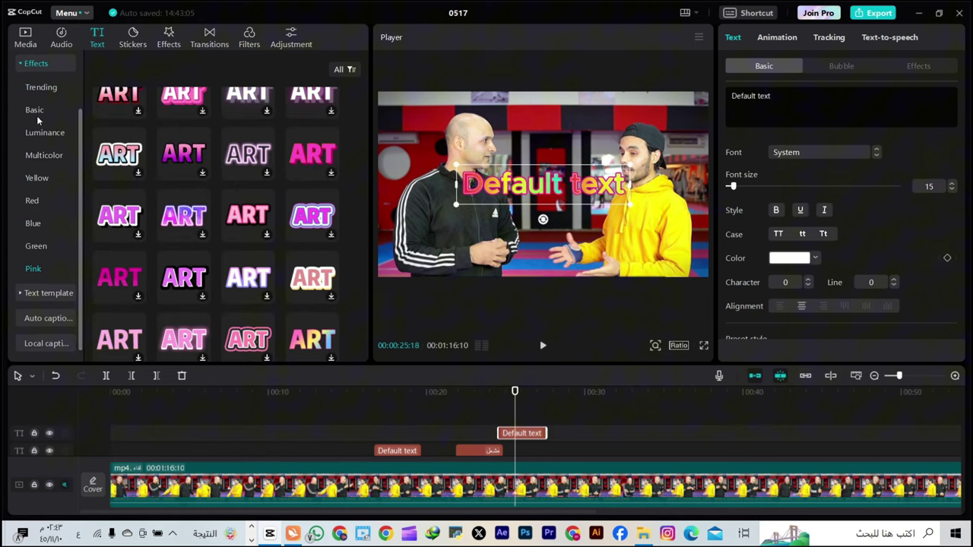
scroll(37, 121, "up", 2)
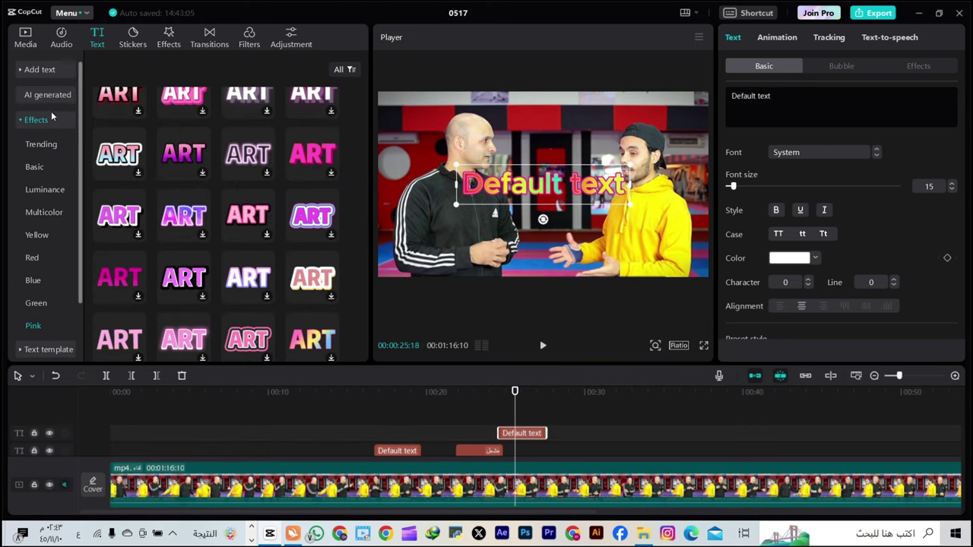
left_click(36, 122)
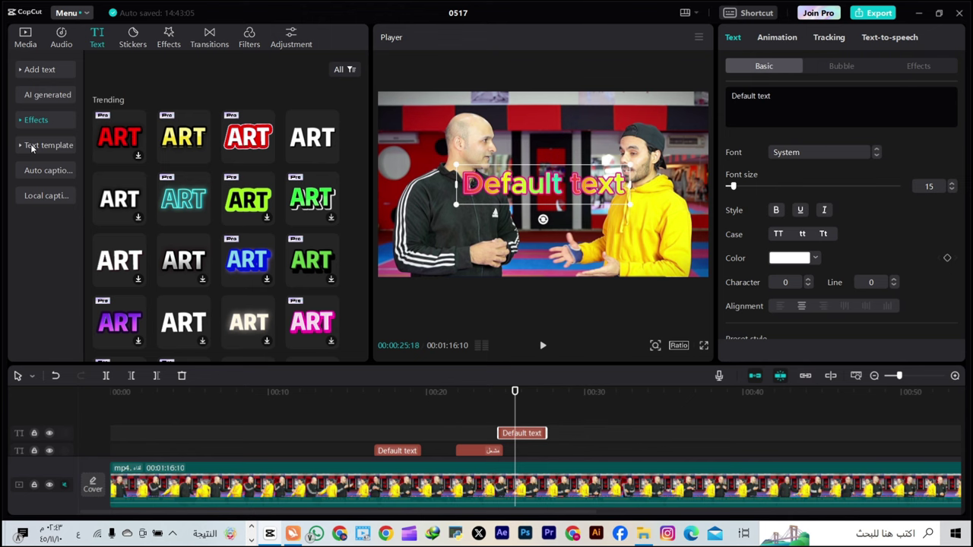
Show the Trending text templates such as SECOND ROUND, MINI VLOG and BIG TITLE
left_click(32, 147)
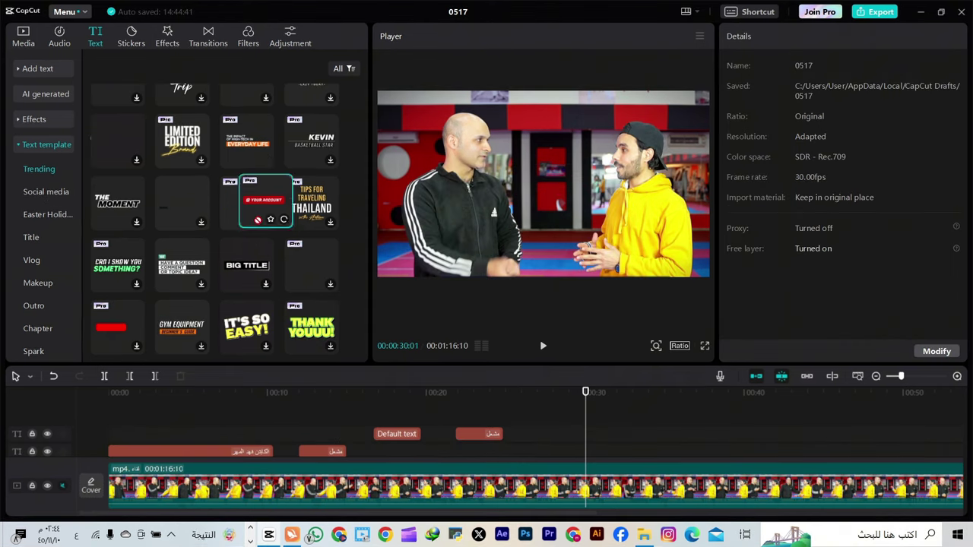
Add the @ YOUR ACCOUNT template to the timeline and reword it to مشعل
left_click_drag(247, 202, 525, 434)
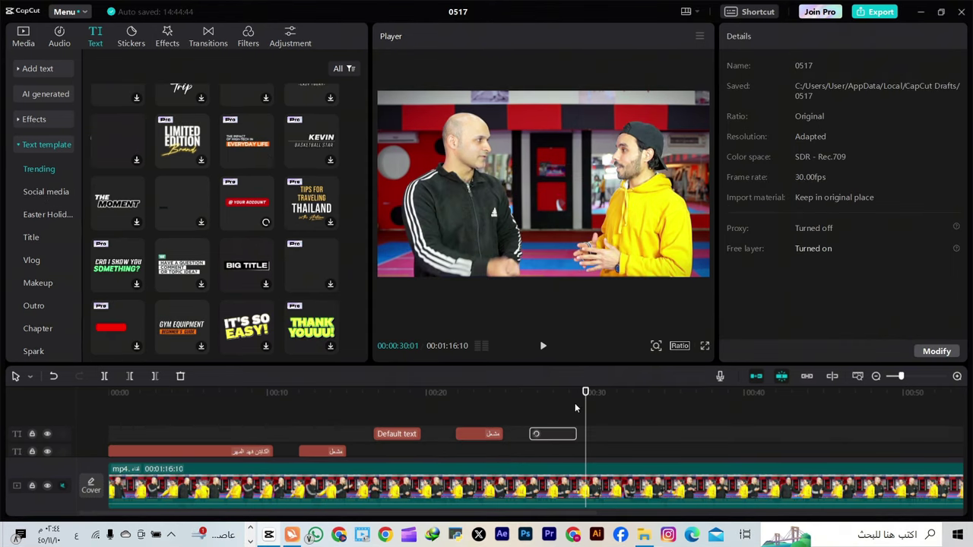
left_click(540, 434)
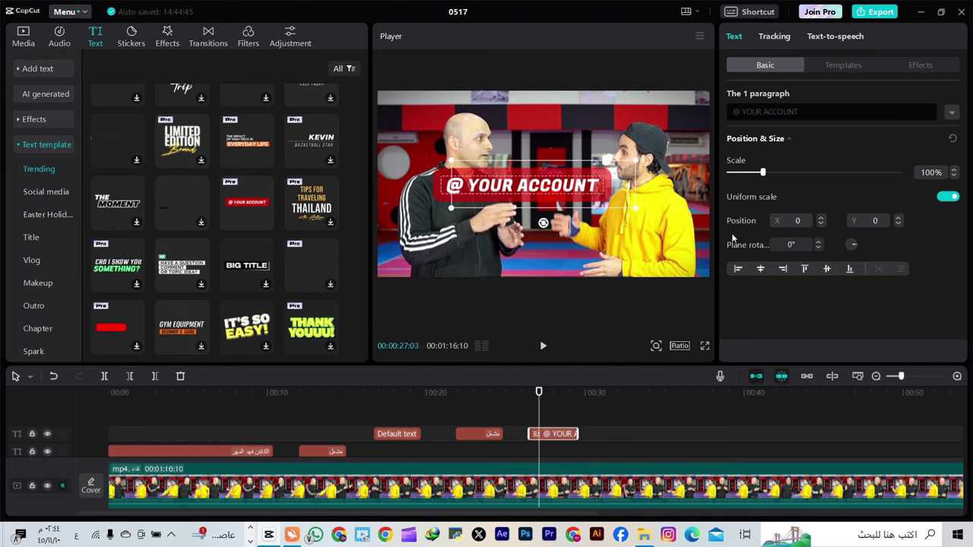
left_click(785, 113)
type("م")
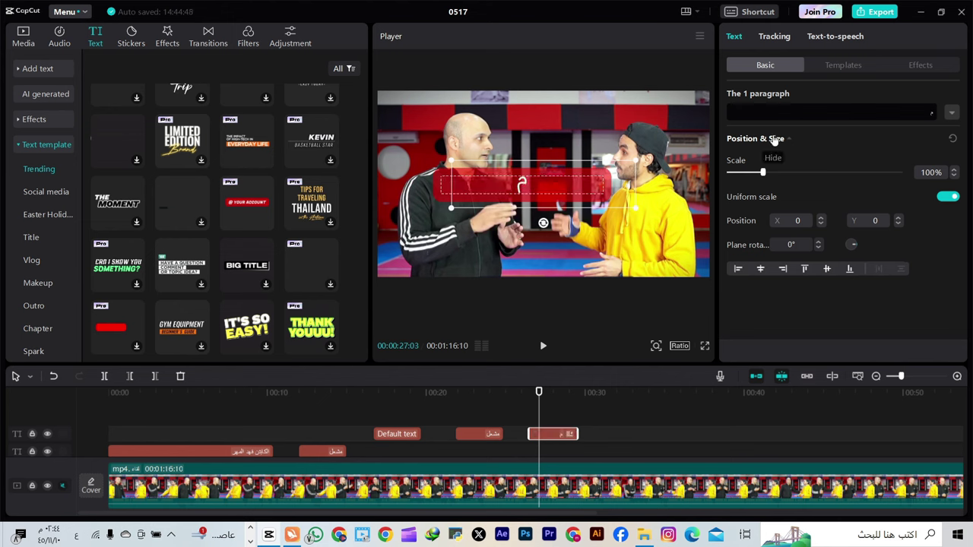
type("شعل")
Move the name banner to the lower right, scale it to 60%, and preview it
left_click_drag(557, 203, 642, 261)
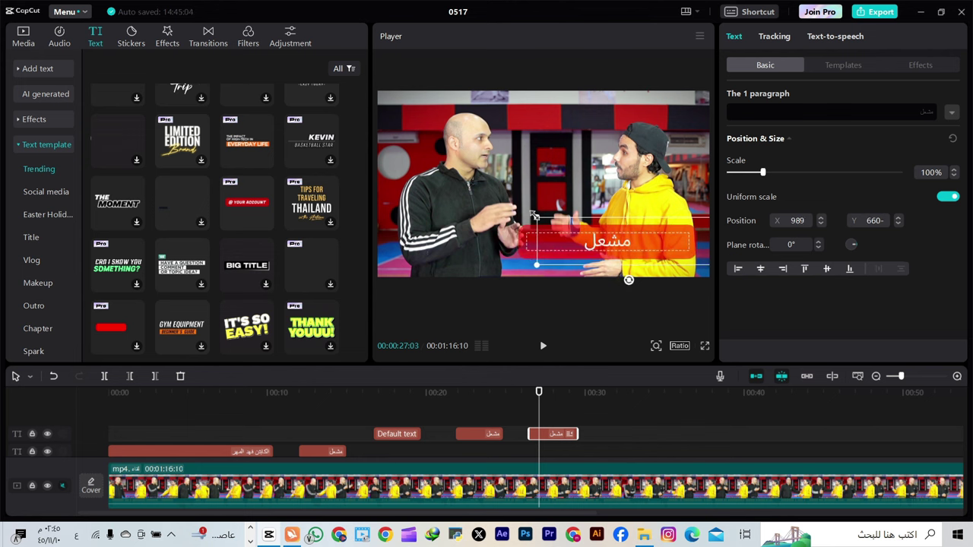
left_click_drag(537, 218, 573, 226)
left_click_drag(541, 405, 528, 404)
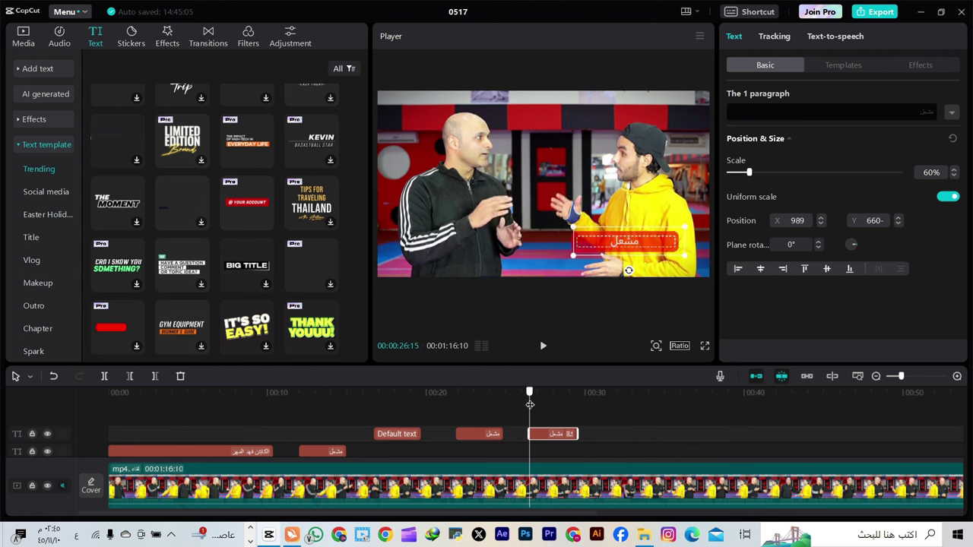
left_click(542, 346)
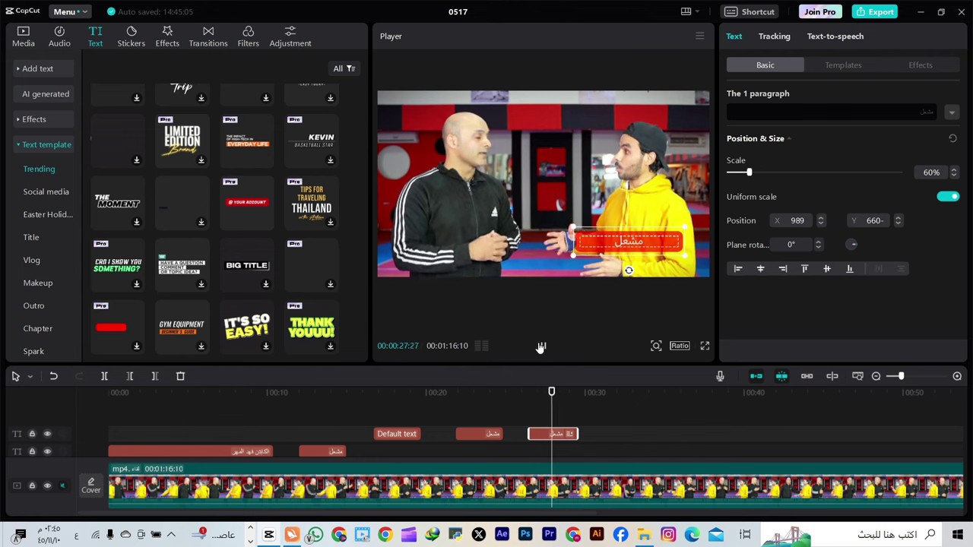
left_click(543, 346)
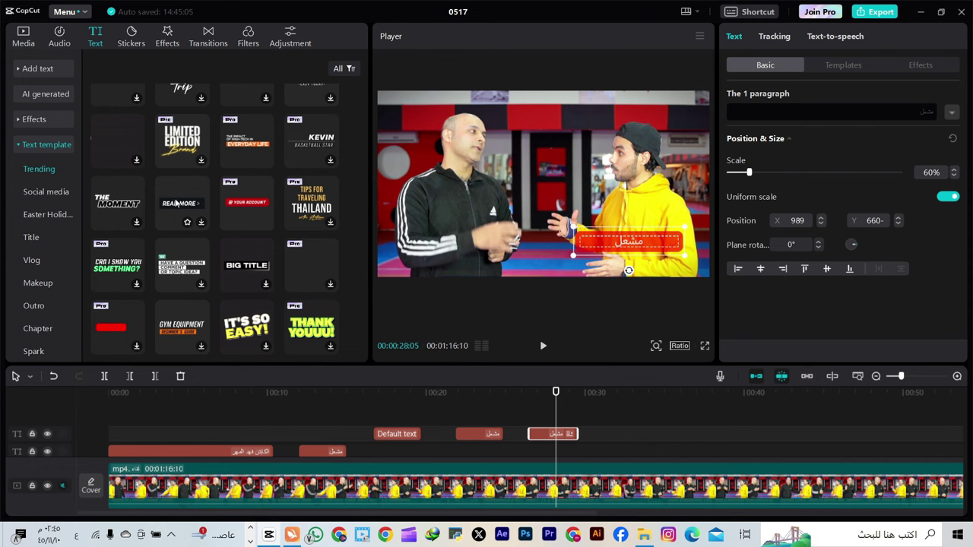
Add the READ MORE > template and replace its placeholder wording with the Arabic name
left_click_drag(174, 222, 595, 432)
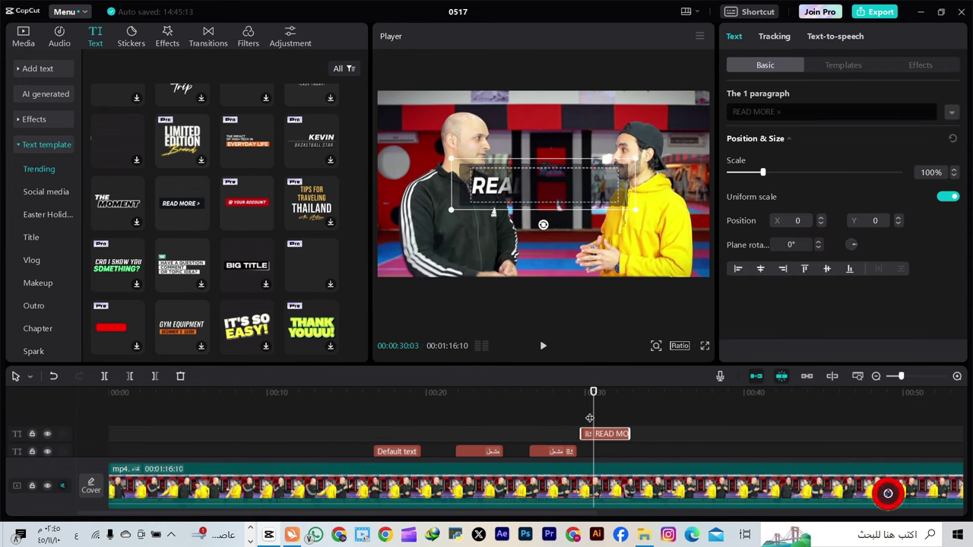
left_click(789, 111)
key("ctrl+a")
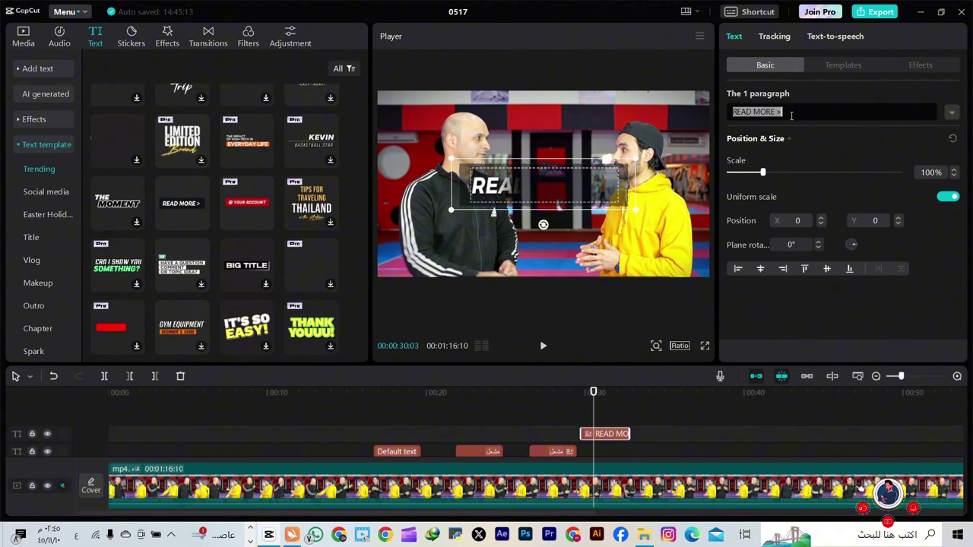
type("مشل")
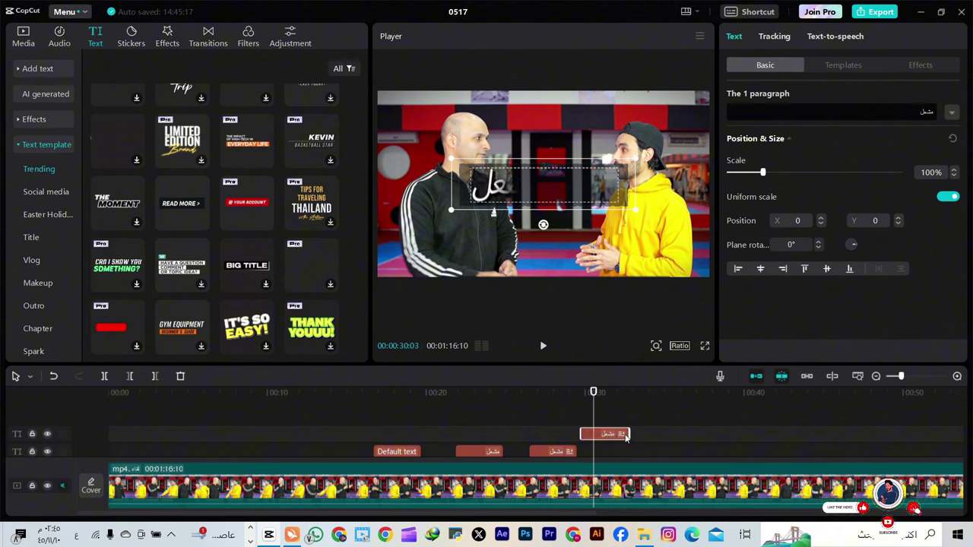
Move the مشعل clip onto the other text track and preview it from 00:31:03
left_click_drag(626, 437, 646, 454)
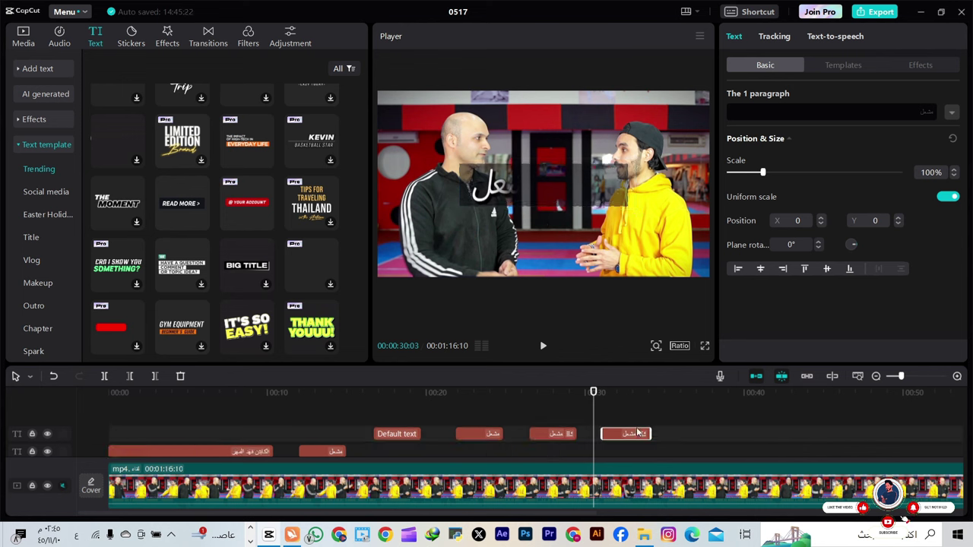
left_click(603, 417)
left_click(545, 349)
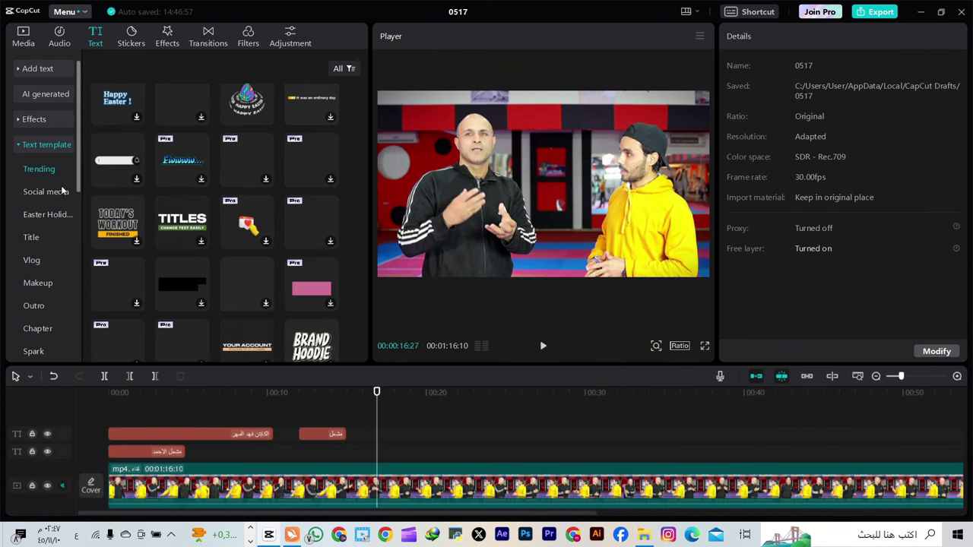
left_click(61, 191)
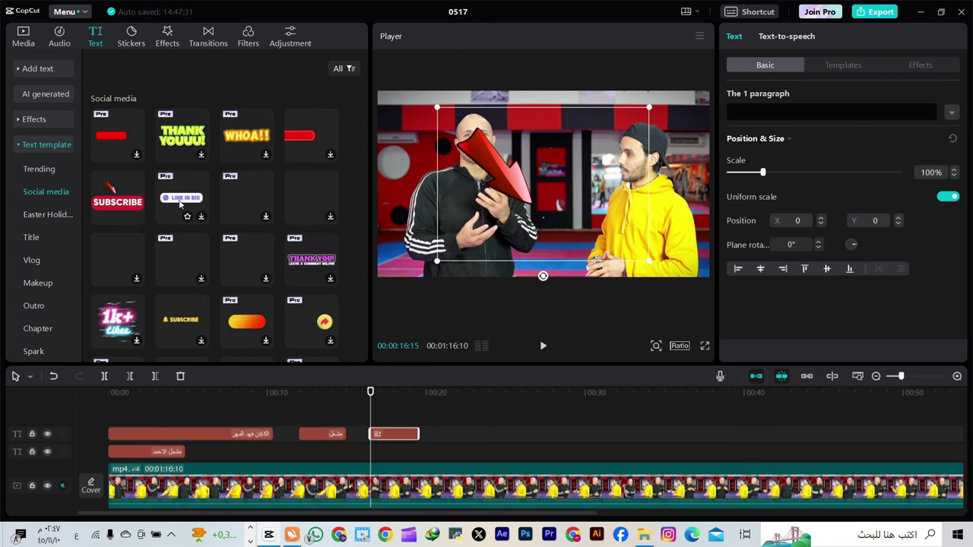
Add the bell SUBSCRIBE Social media template near 00:21 and retype its word in Arabic
scroll(247, 270, "down", 1)
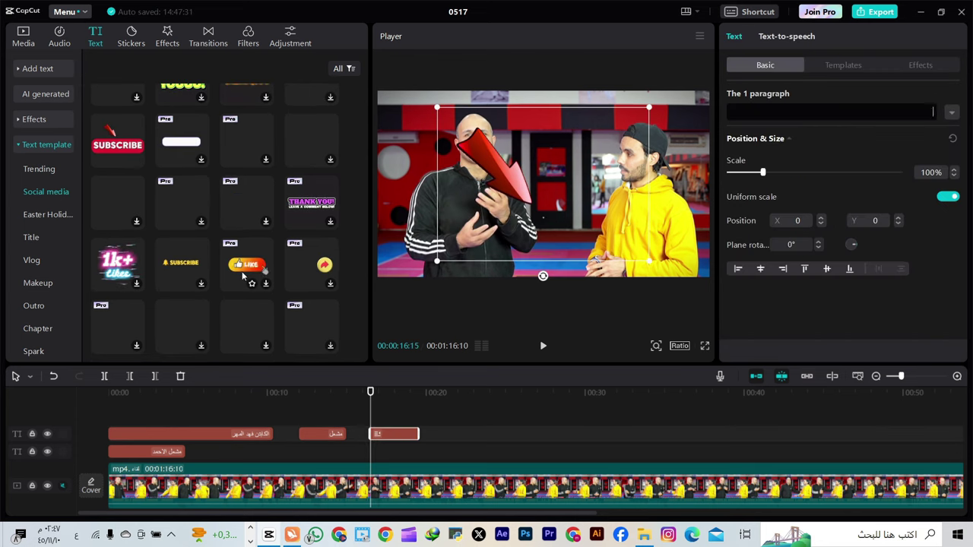
left_click_drag(182, 269, 418, 450)
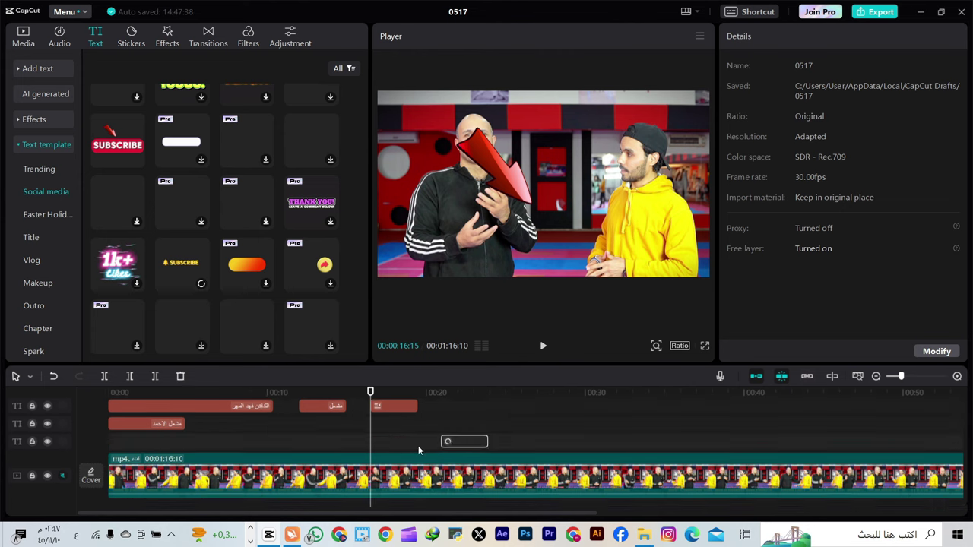
left_click_drag(370, 392, 466, 425)
left_click_drag(773, 112, 722, 116)
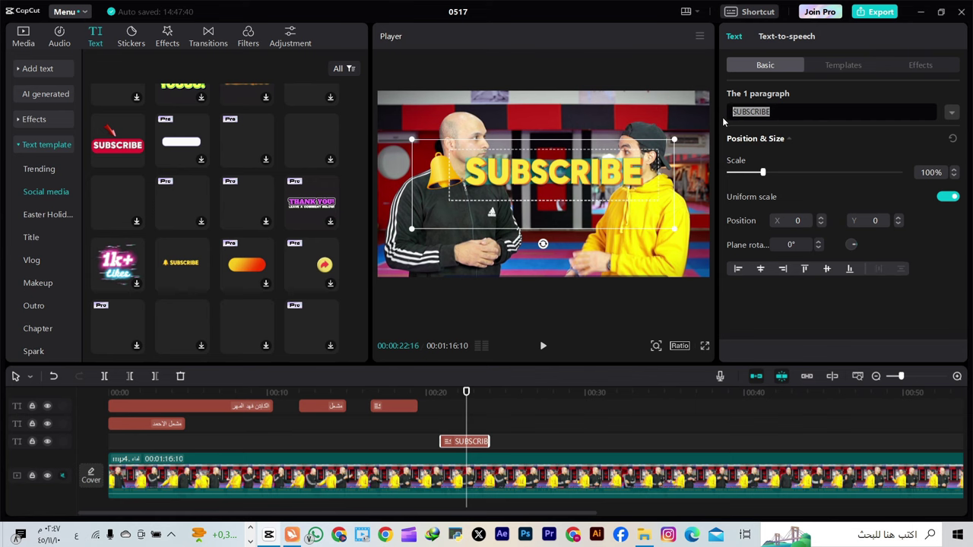
type("مش")
key("BackSpace")
key("BackSpace")
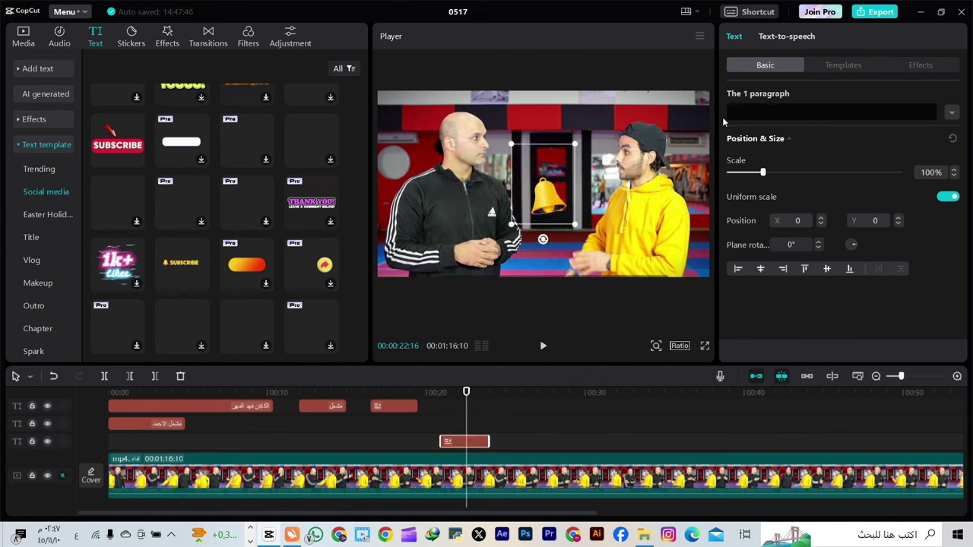
type("مش")
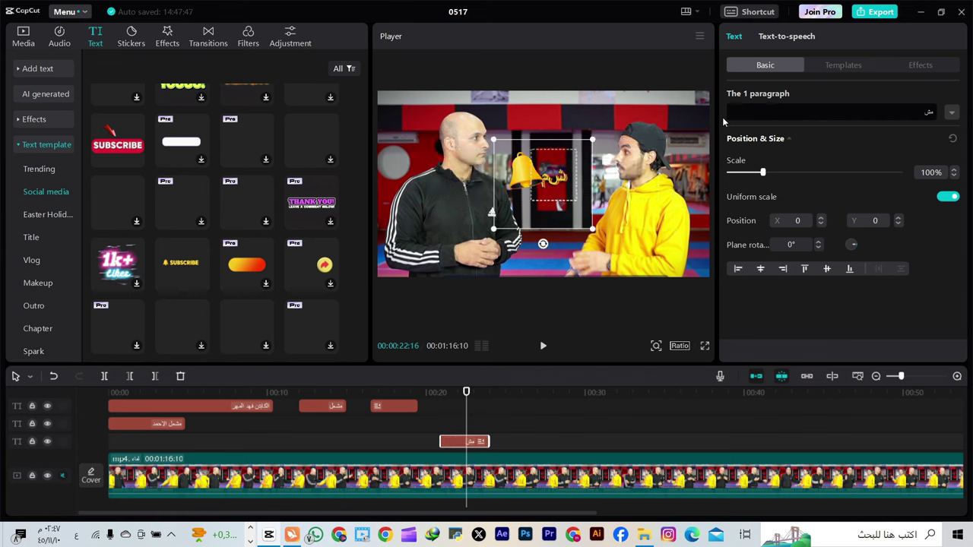
type("ل")
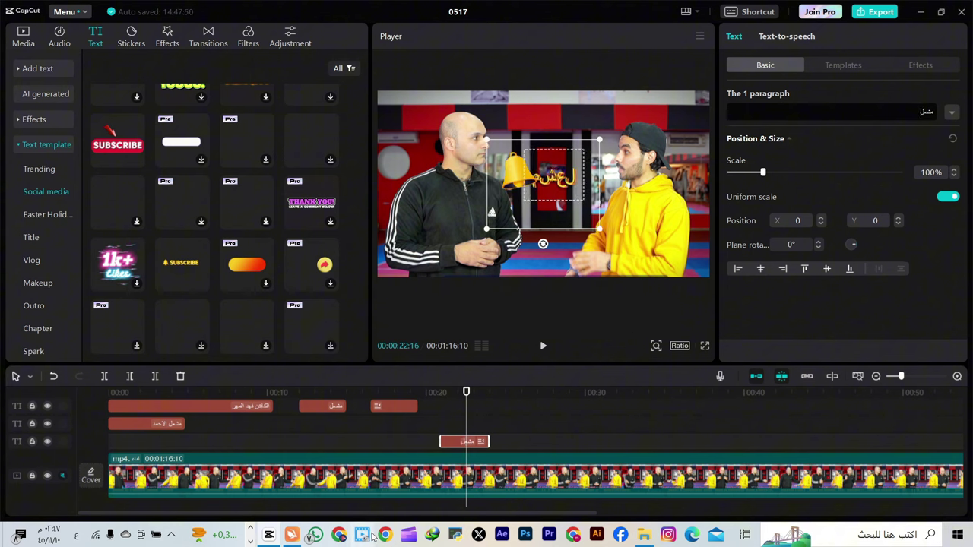
Convert اشترك بقانتي into joined Arabic lettering with the Arabic Text Converter site and copy it
left_click(341, 535)
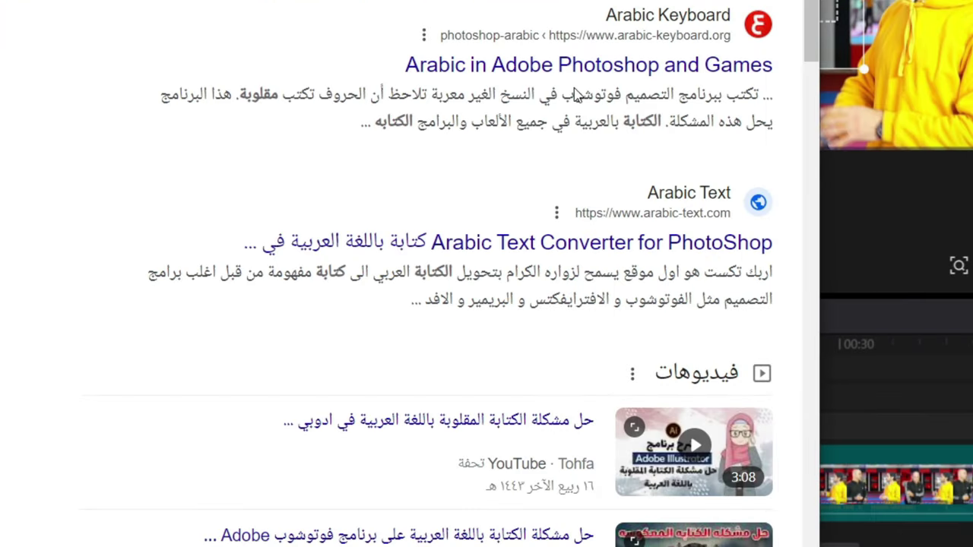
left_click(576, 67)
scroll(546, 258, "up", 2)
scroll(546, 259, "down", 1)
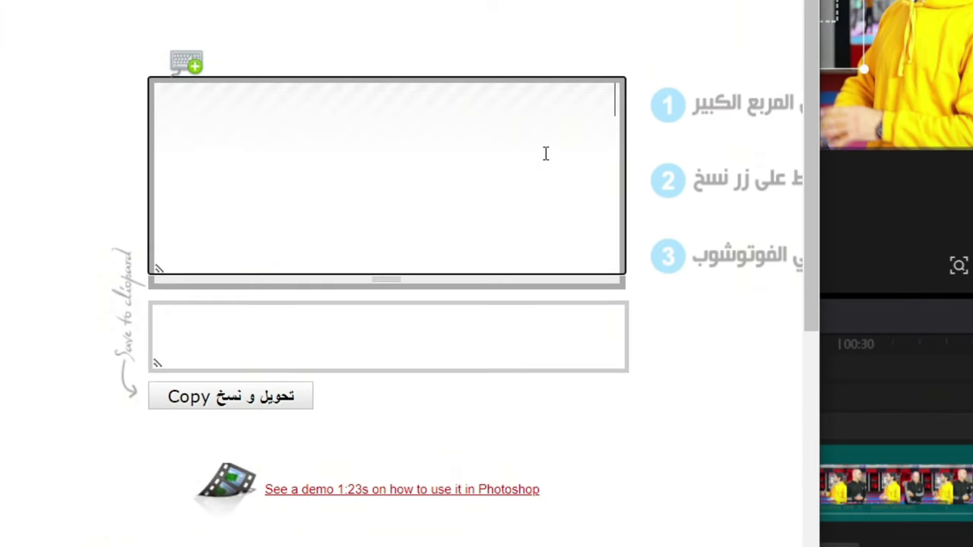
type("اشترك ب")
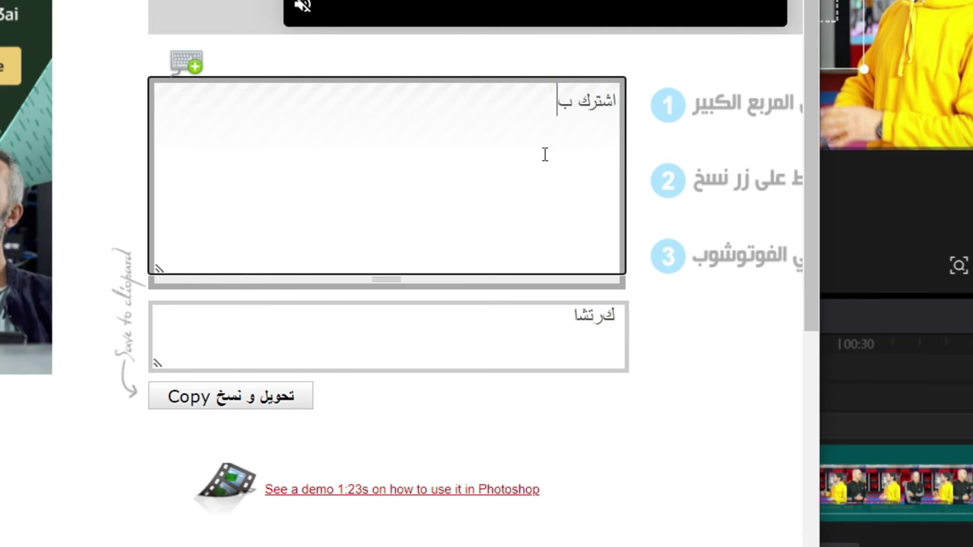
type("قانتي")
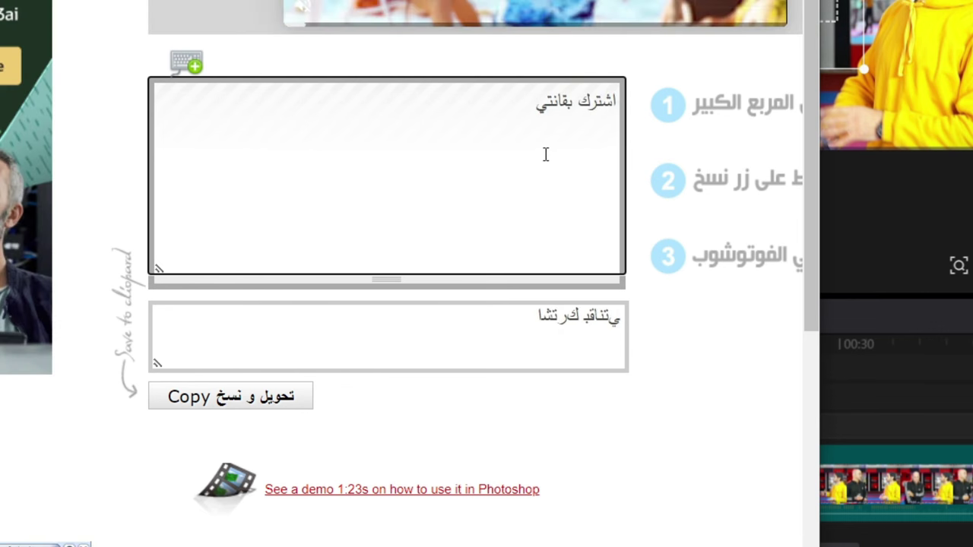
left_click(539, 304)
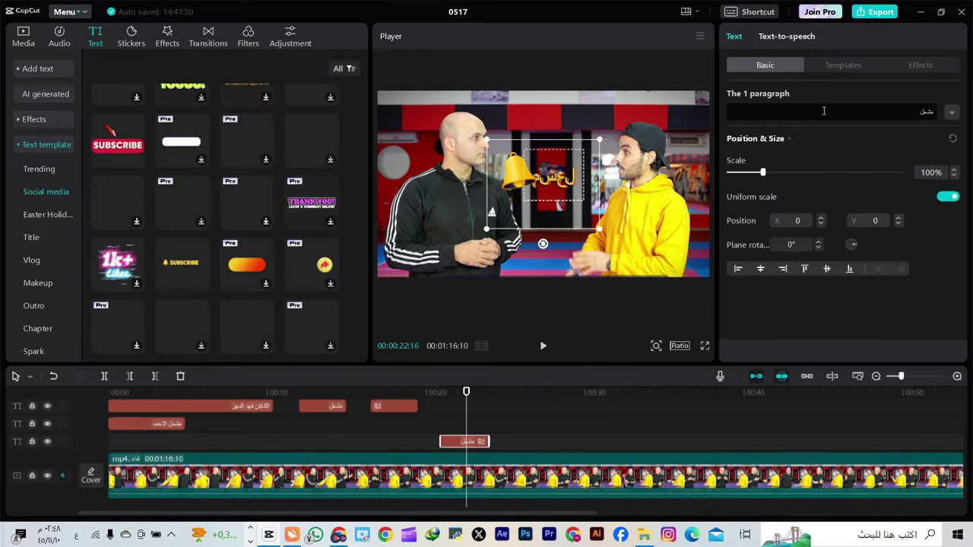
Paste the converted اشترك بقانتي as the subscribe overlay text and play it back
key("ctrl+a")
type("اشترك بقانتي")
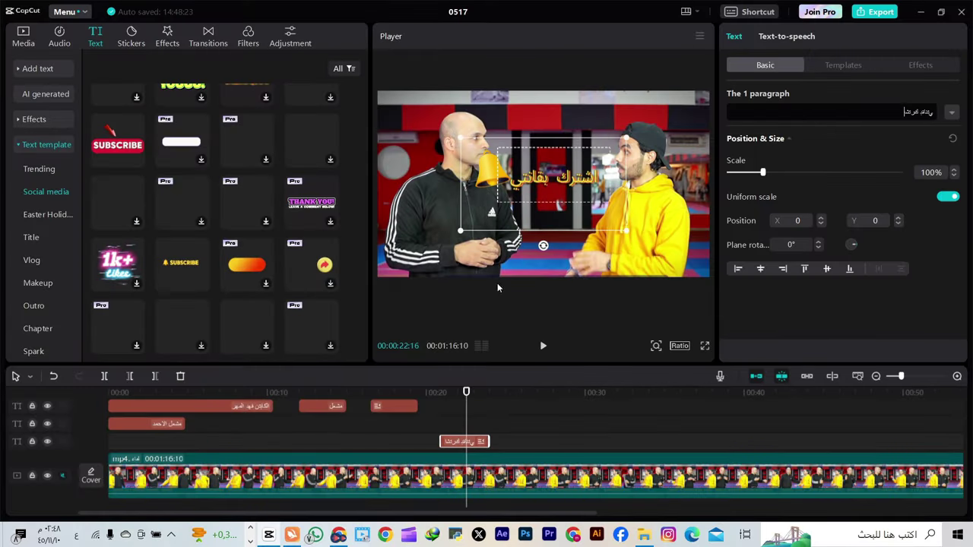
left_click_drag(466, 392, 441, 393)
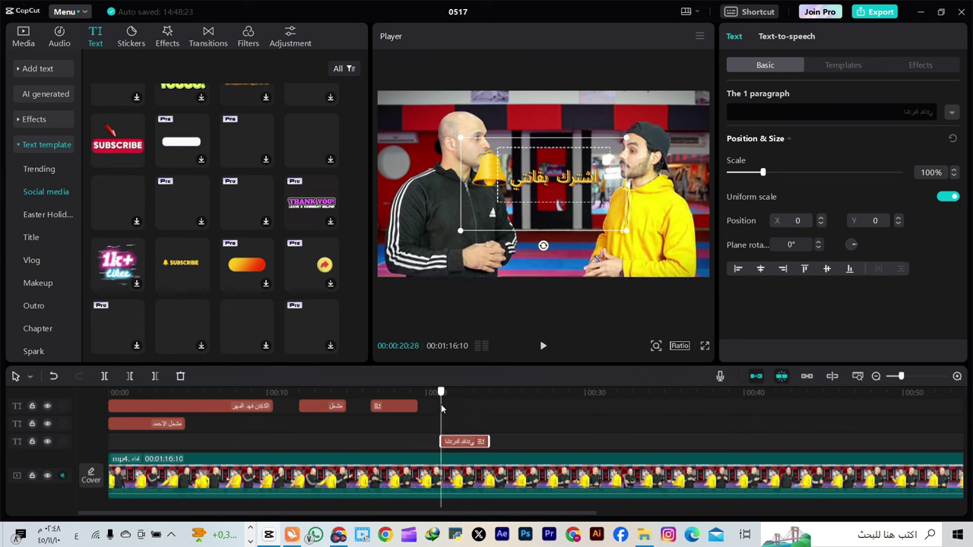
left_click(544, 346)
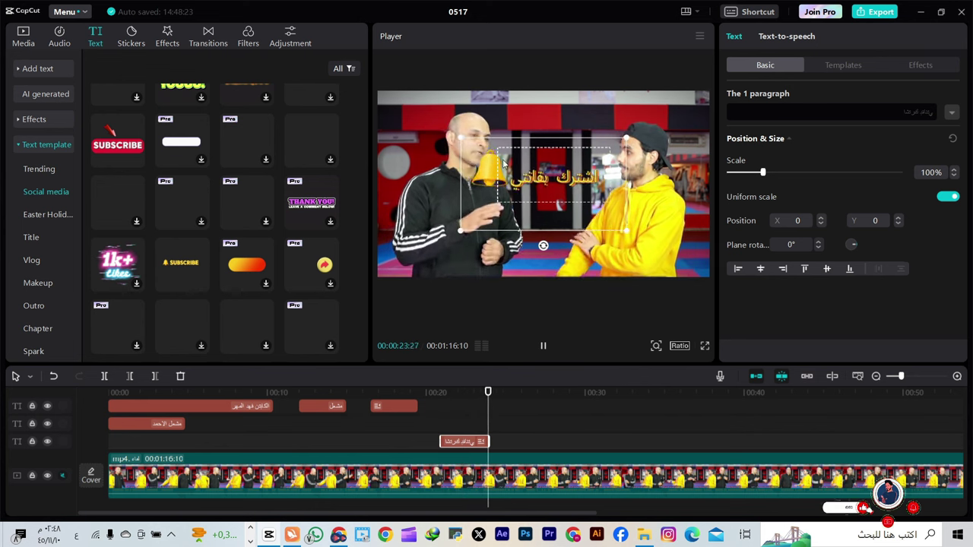
Shrink the subscribe overlay to 52% at the bottom centre and preview it
left_click_drag(505, 392, 446, 392)
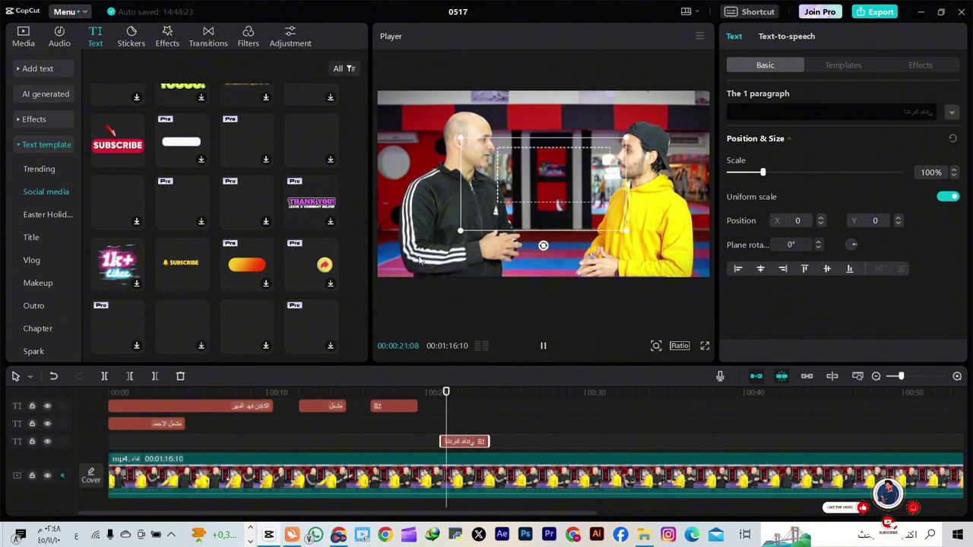
left_click_drag(465, 143, 551, 267)
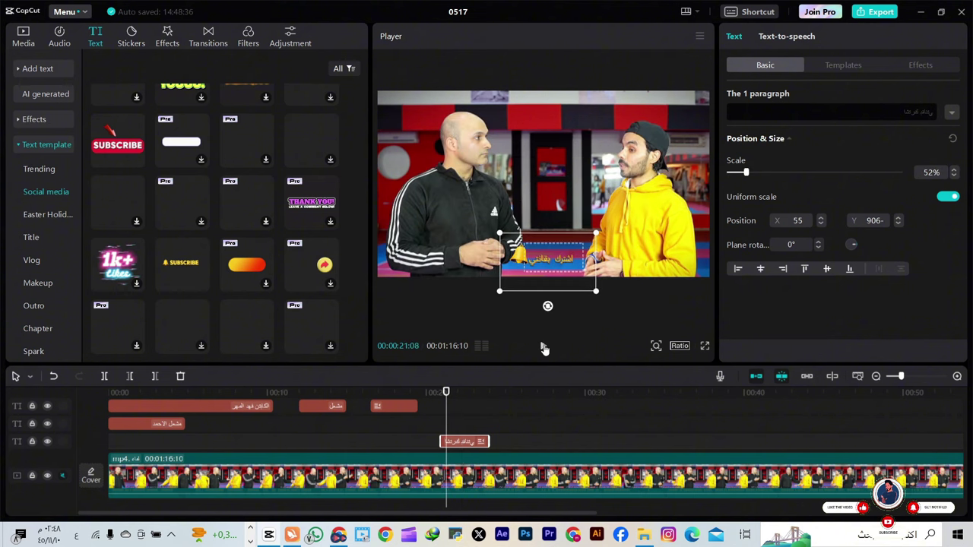
left_click(543, 347)
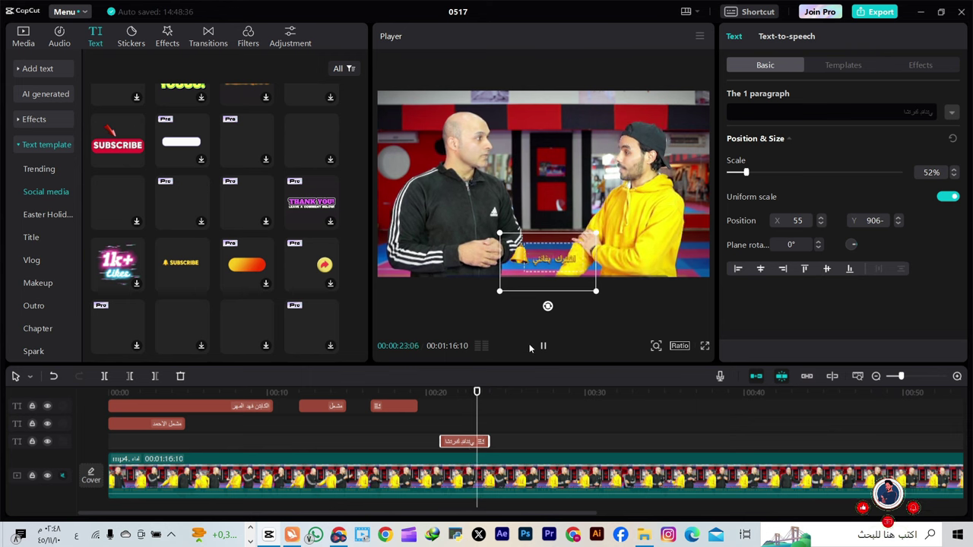
left_click(543, 346)
Add the thumbs-up LIKE Social media template to the timeline around 00:26
scroll(228, 244, "down", 1)
left_click_drag(243, 266, 512, 431)
left_click(524, 426)
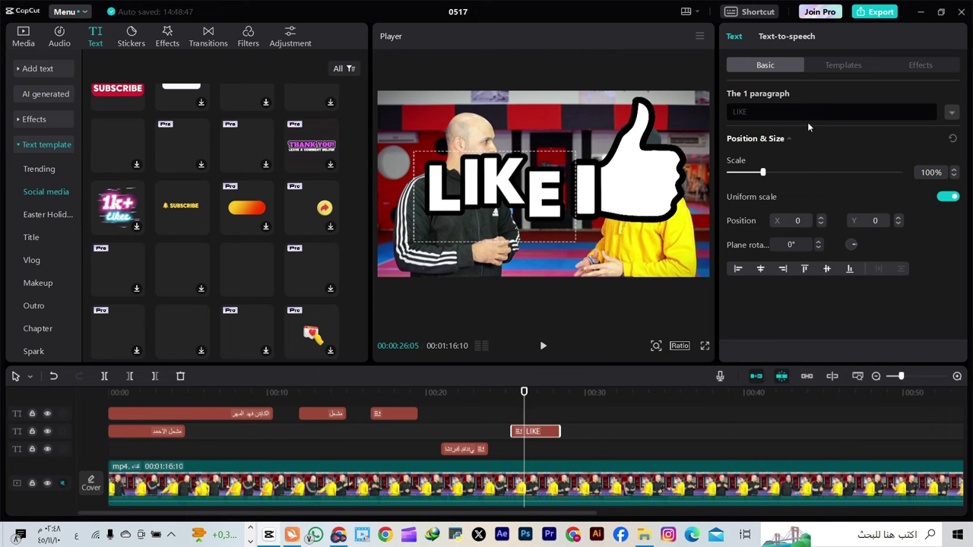
Replace the LIKE template's text with the pasted اشترك بقانتي and preview it
left_click(809, 112)
type("اشترك بقانتي")
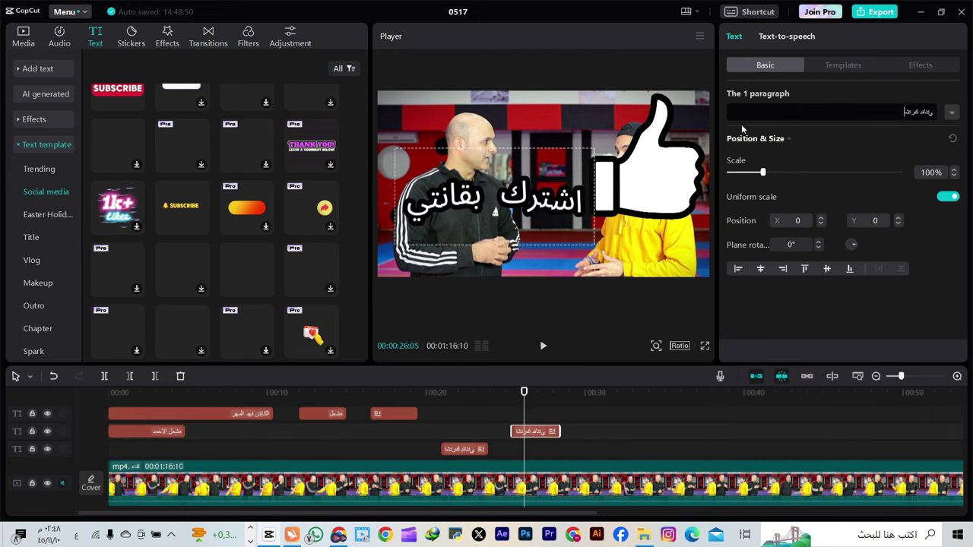
left_click(507, 393)
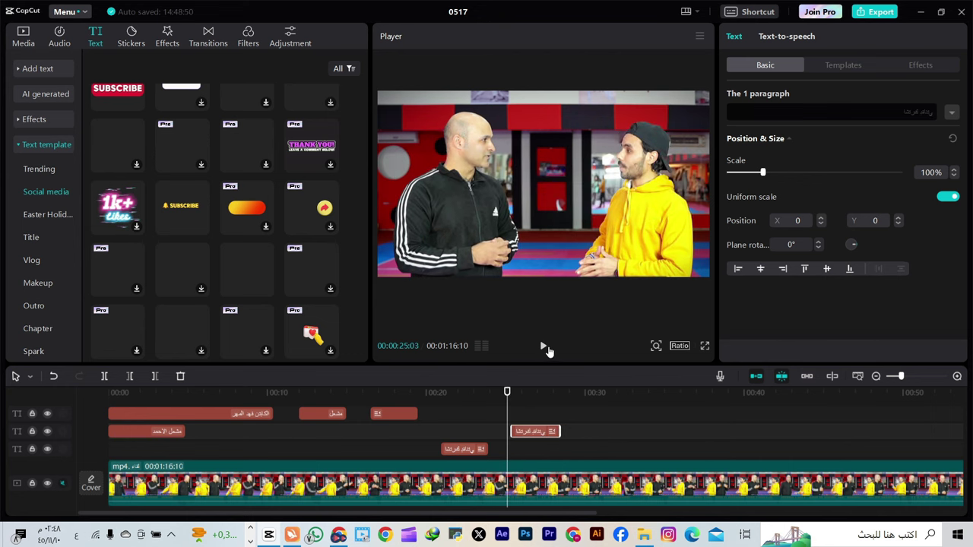
left_click(545, 348)
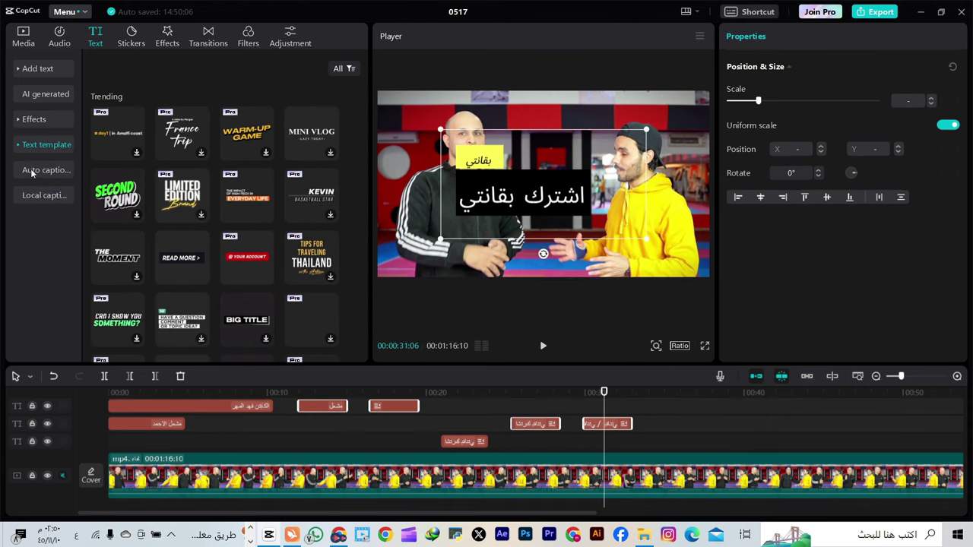
Select and delete all seven earlier text clips from the timeline
left_click(34, 171)
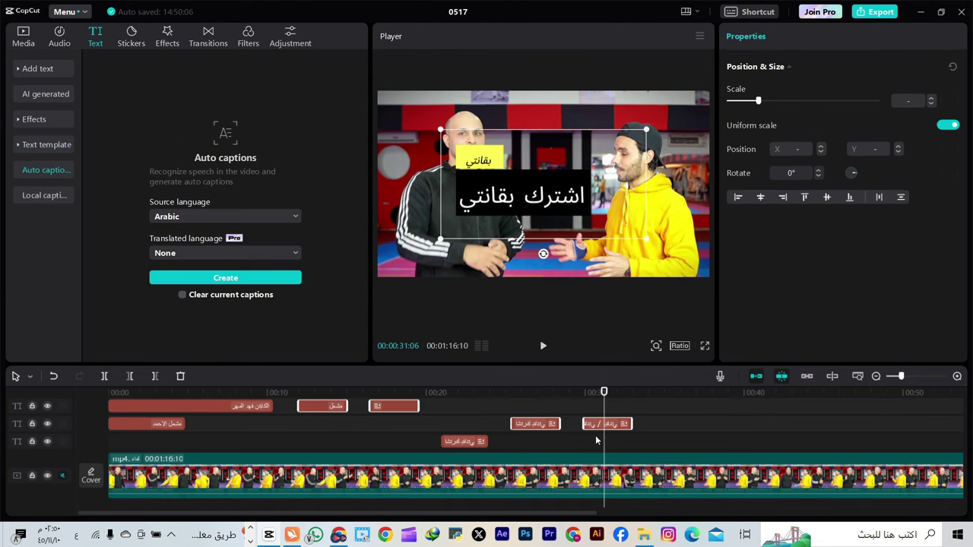
left_click(687, 426)
left_click(628, 424)
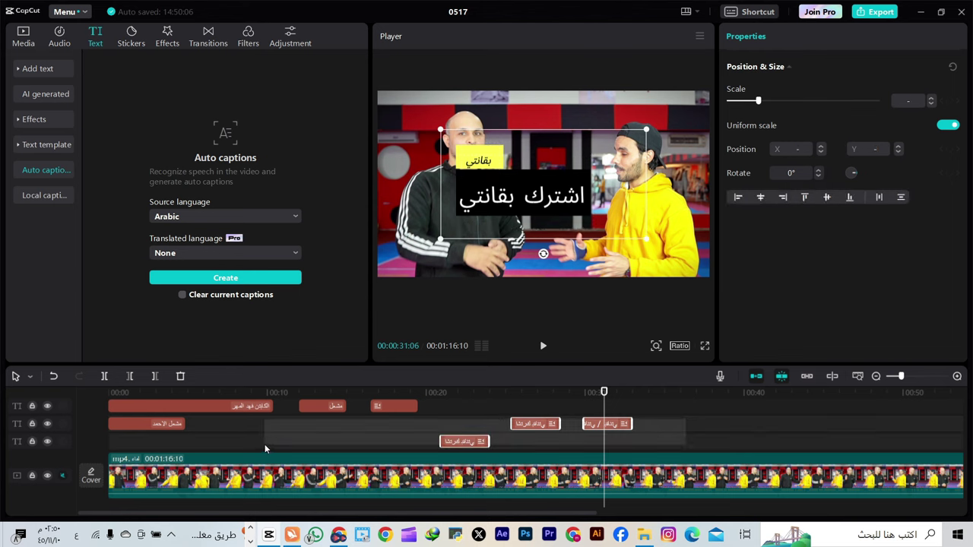
left_click_drag(713, 402, 160, 443)
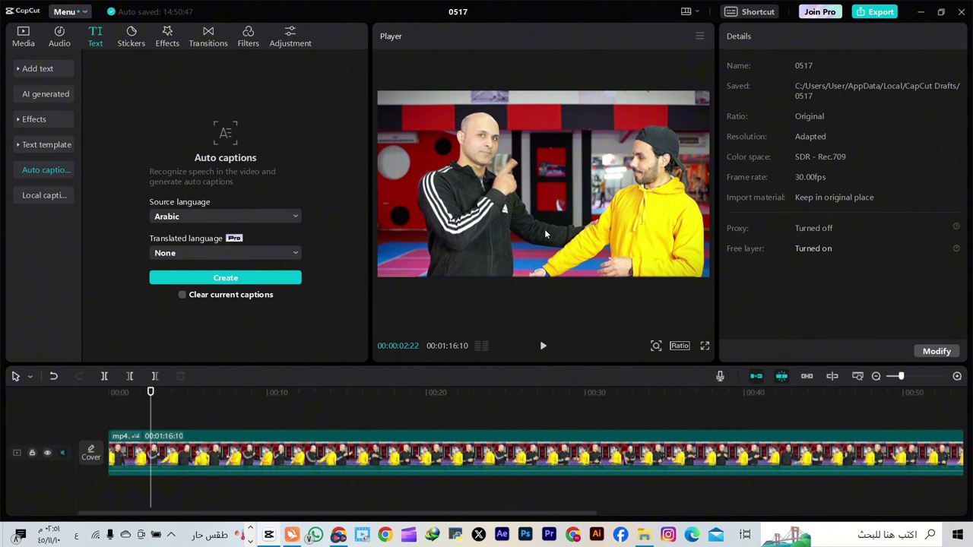
Generate Arabic auto captions for the interview, clearing current captions, and view the full caption track
left_click(288, 217)
scroll(257, 295, "down", 5)
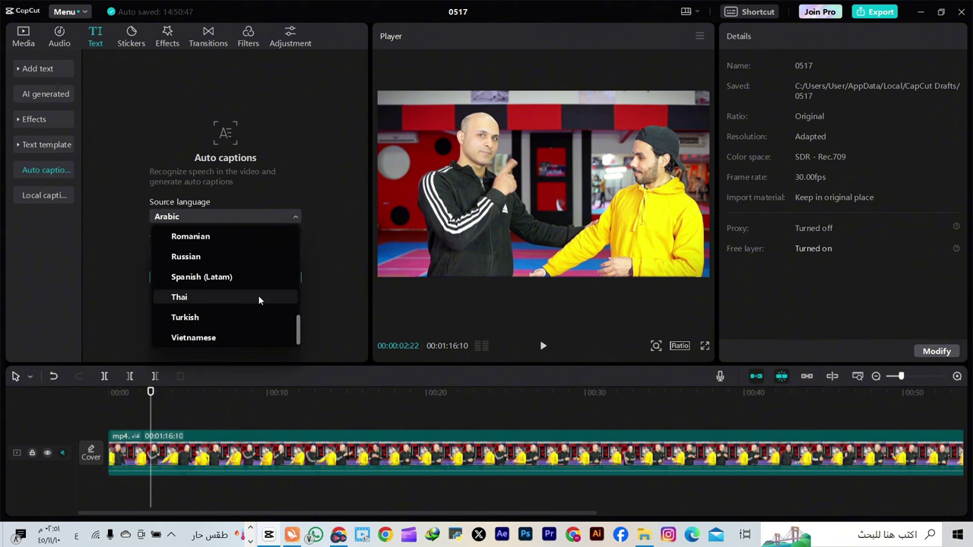
scroll(262, 293, "up", 5)
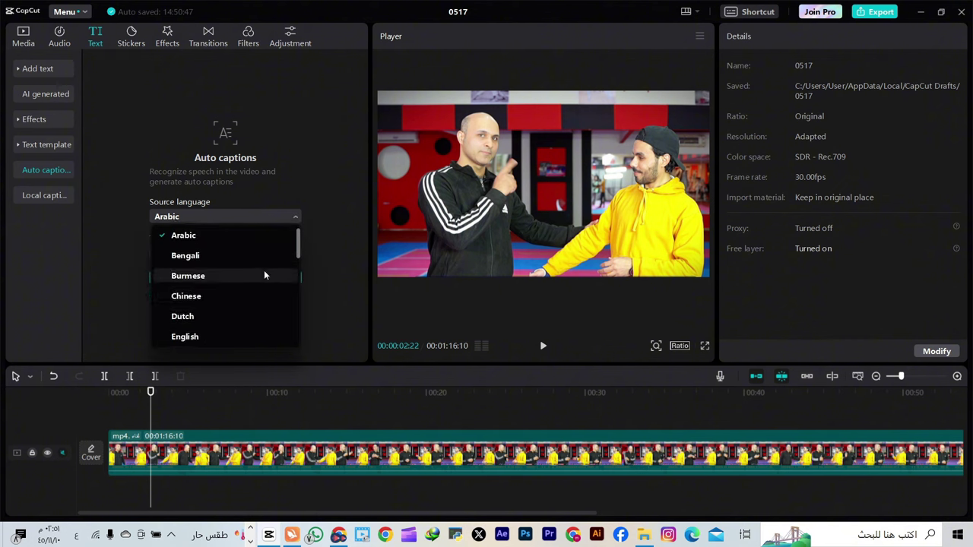
left_click(255, 217)
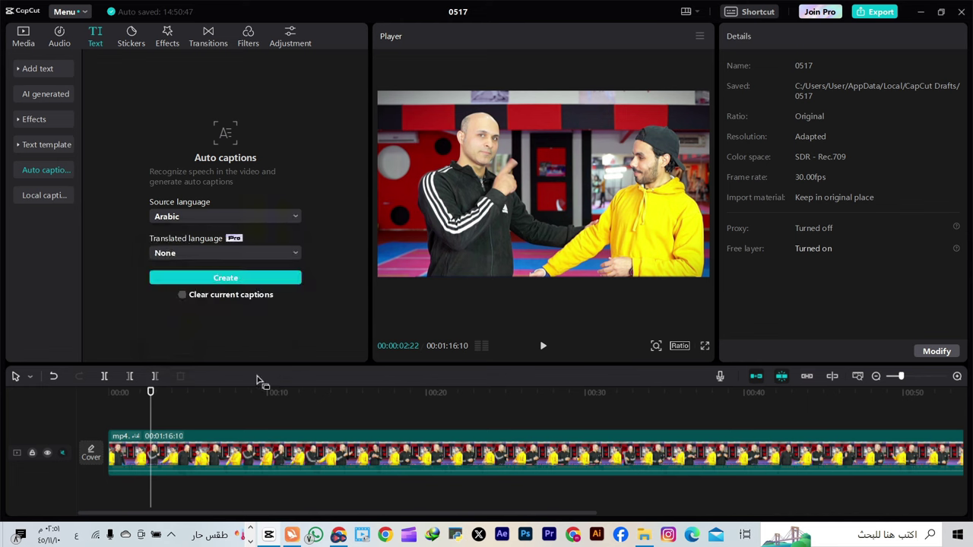
left_click(228, 450)
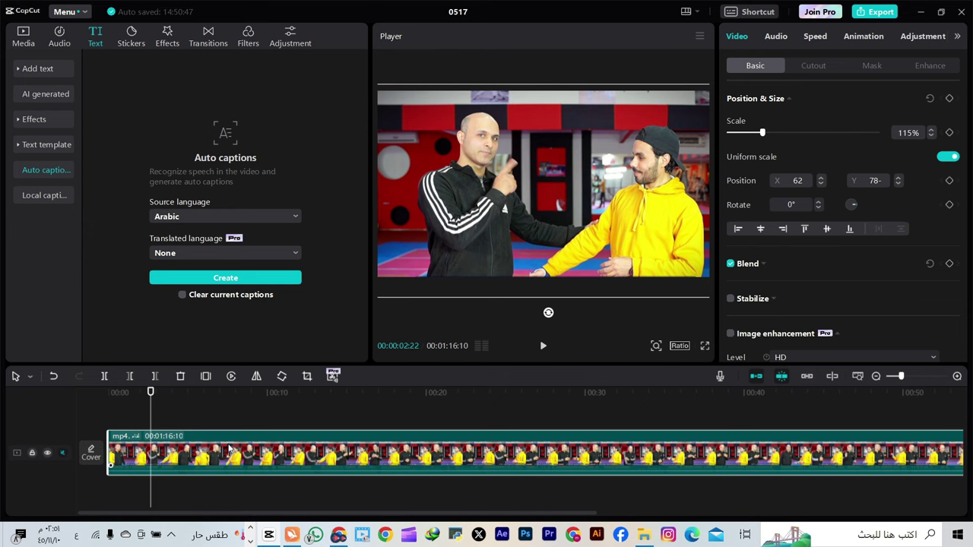
left_click(232, 294)
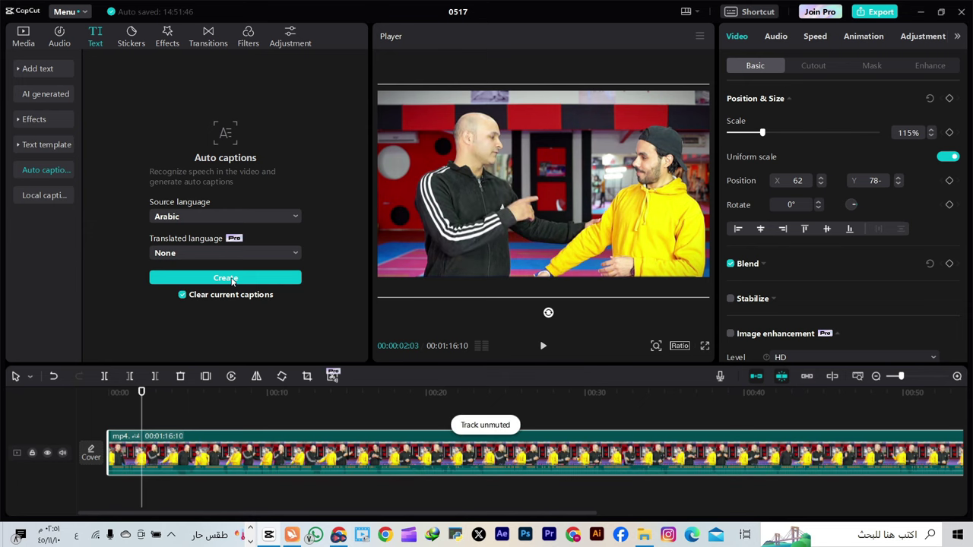
left_click(226, 277)
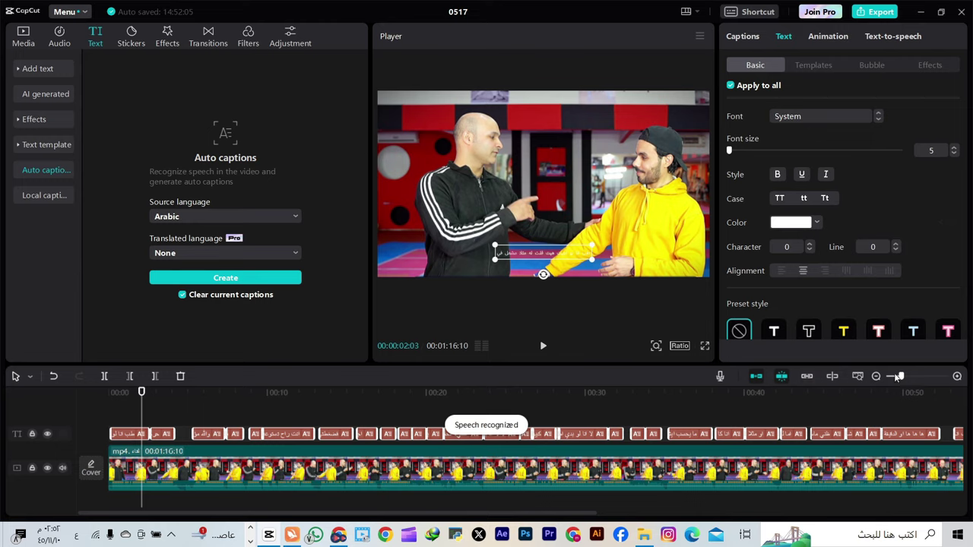
left_click(898, 377)
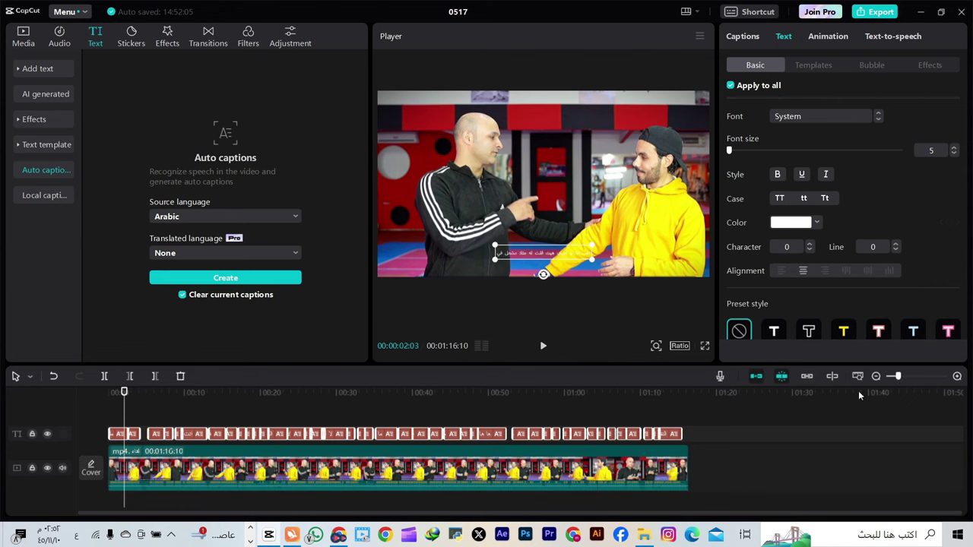
left_click(900, 377)
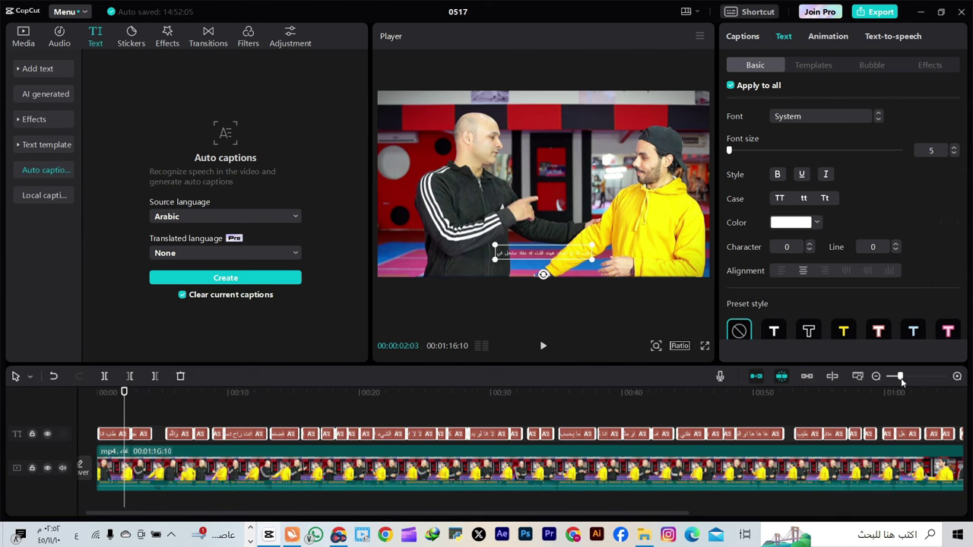
left_click(139, 434)
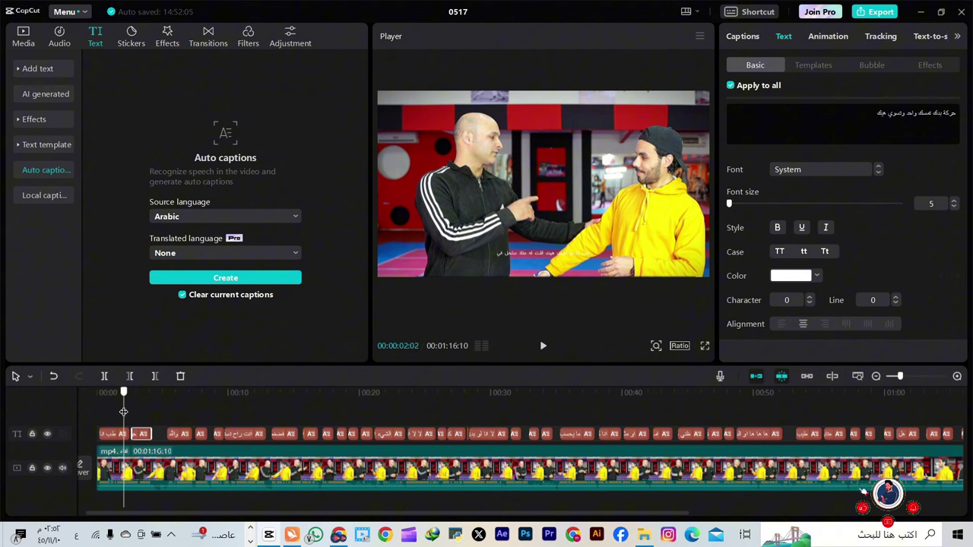
left_click_drag(124, 412, 138, 418)
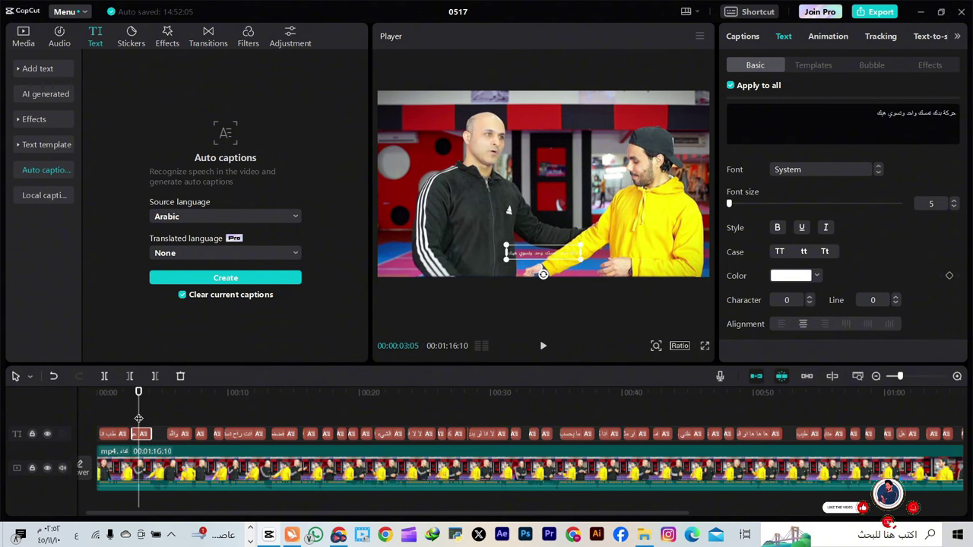
left_click_drag(899, 379, 897, 379)
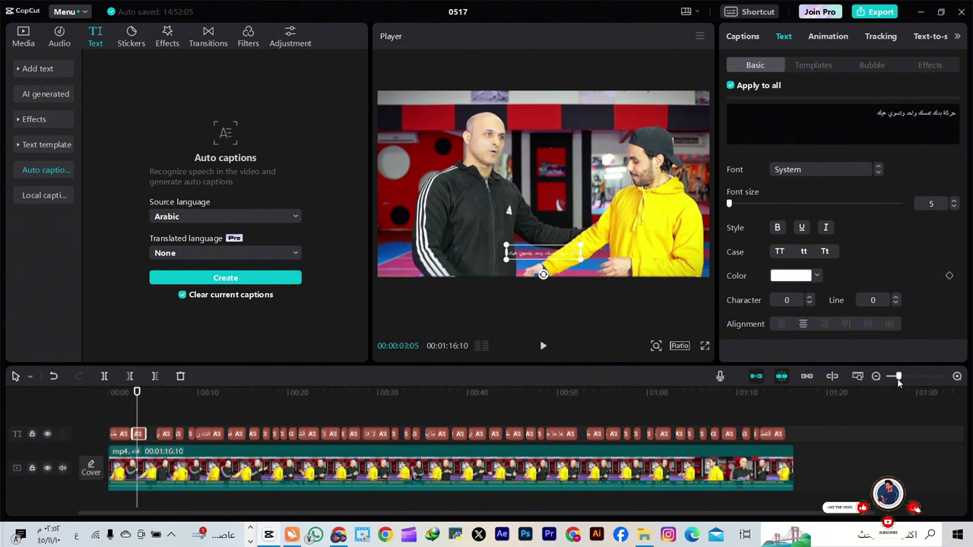
left_click_drag(810, 411, 218, 392)
left_click(543, 348)
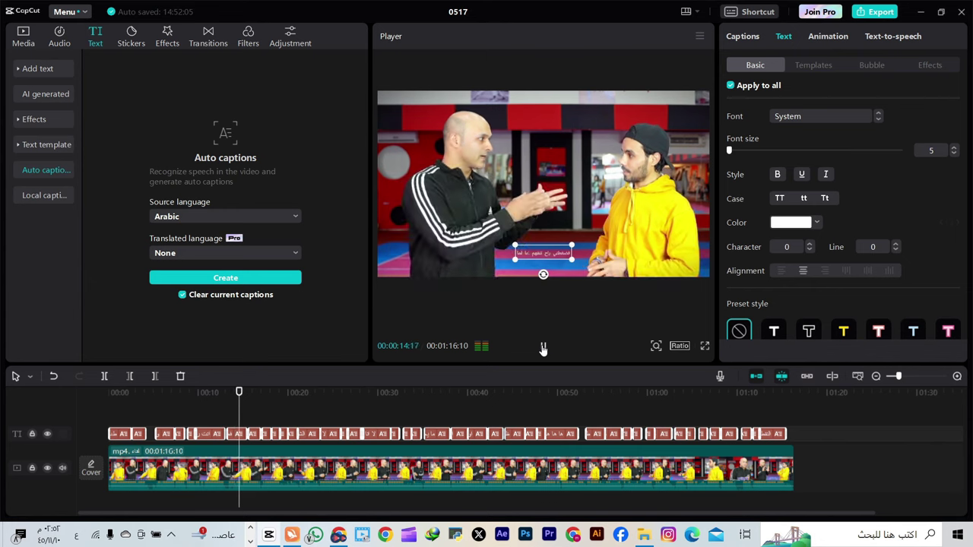
left_click(543, 348)
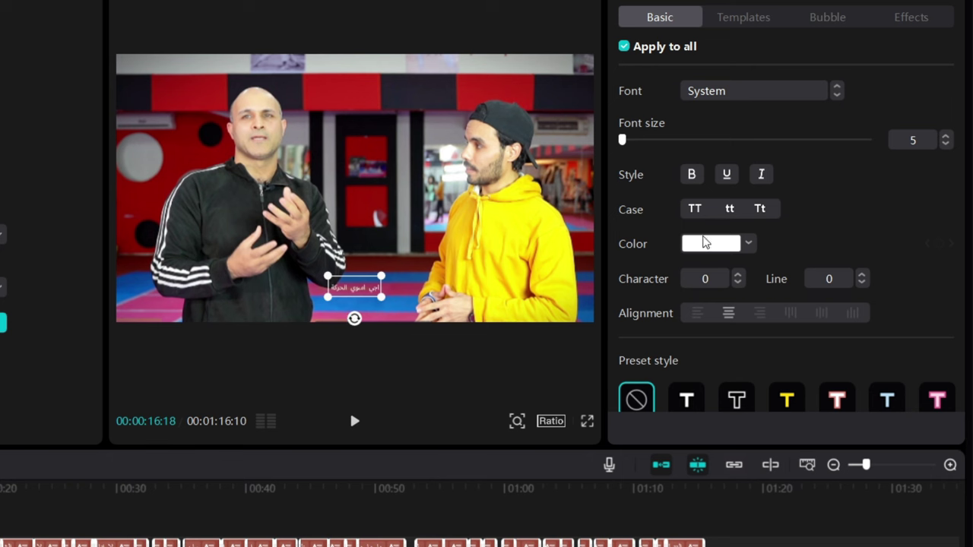
Enlarge the caption text, make all captions bold and apply the IBM Plex Sans Arabic font
mouse_move(625, 144)
left_mouse_down()
mouse_move(642, 145)
mouse_move(631, 146)
left_mouse_up()
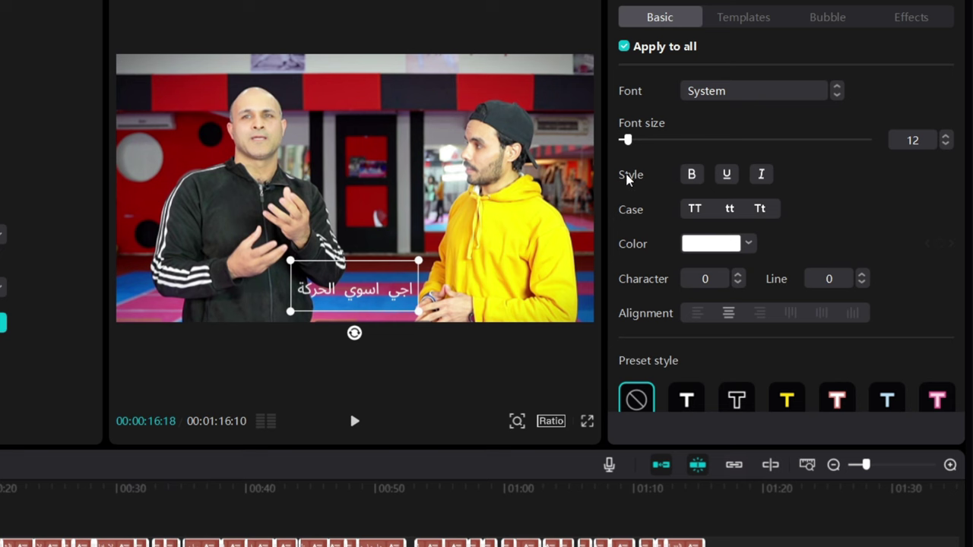
left_click(691, 176)
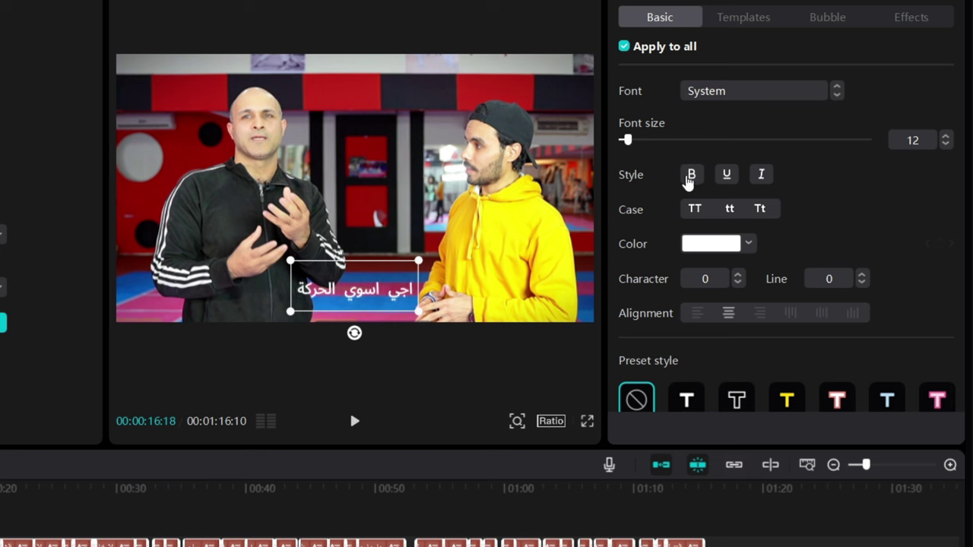
left_click(745, 97)
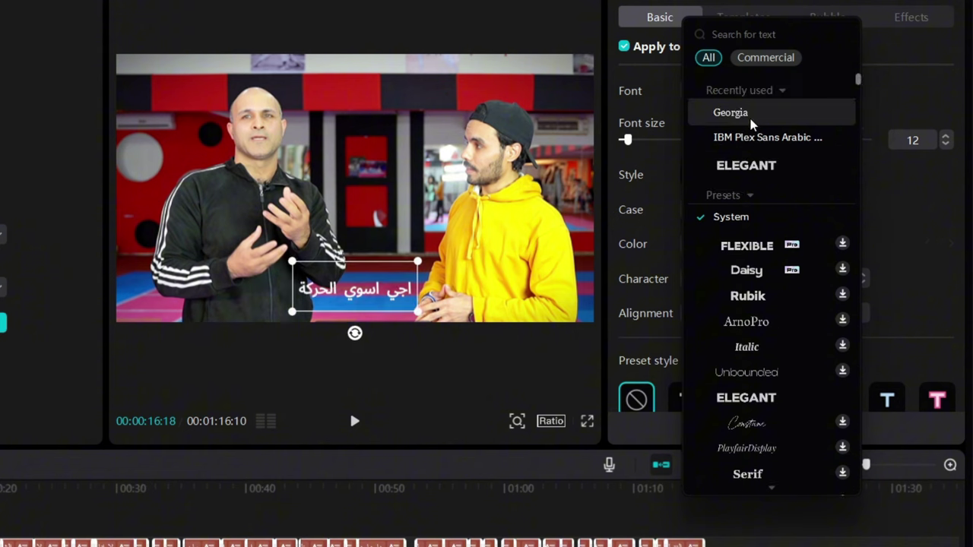
left_click(751, 141)
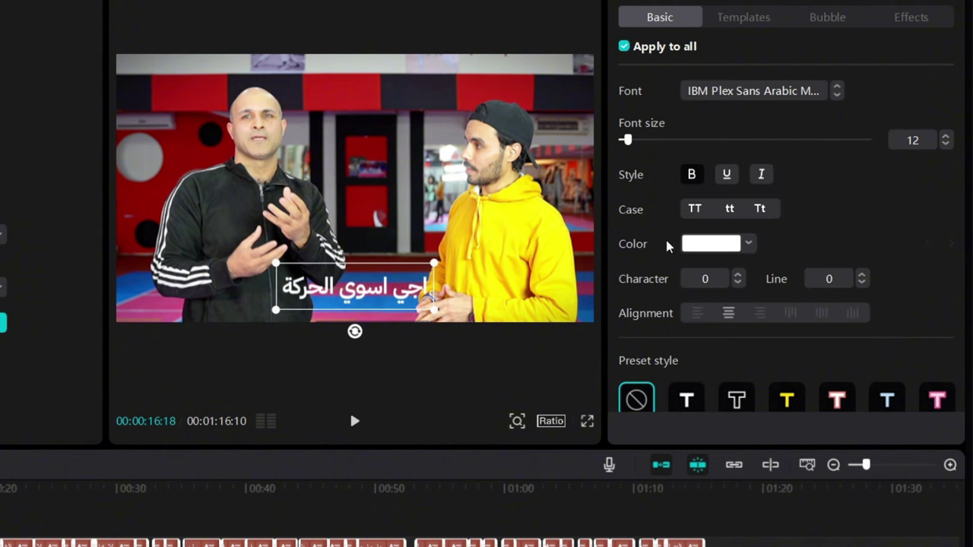
Try blue for the caption text, then set it back to white
left_click(710, 244)
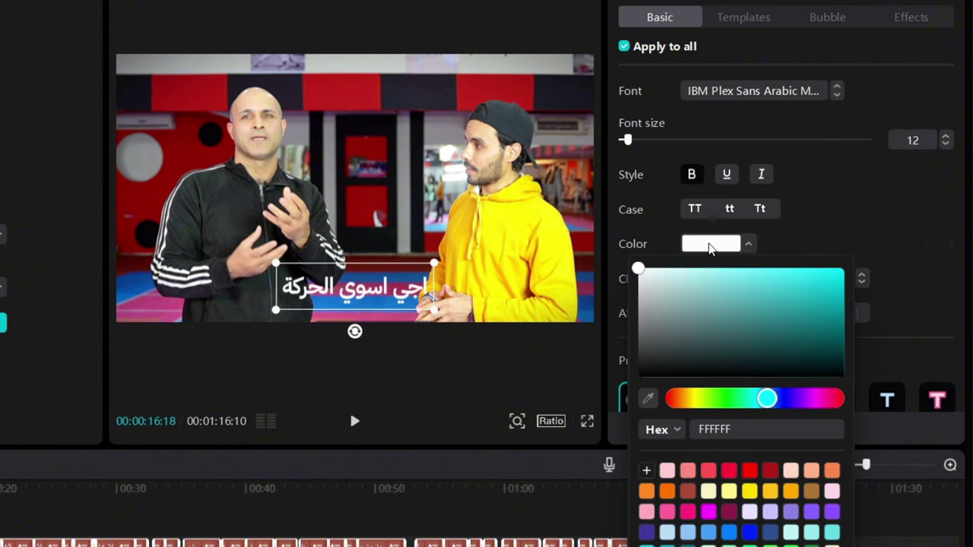
left_click(841, 292)
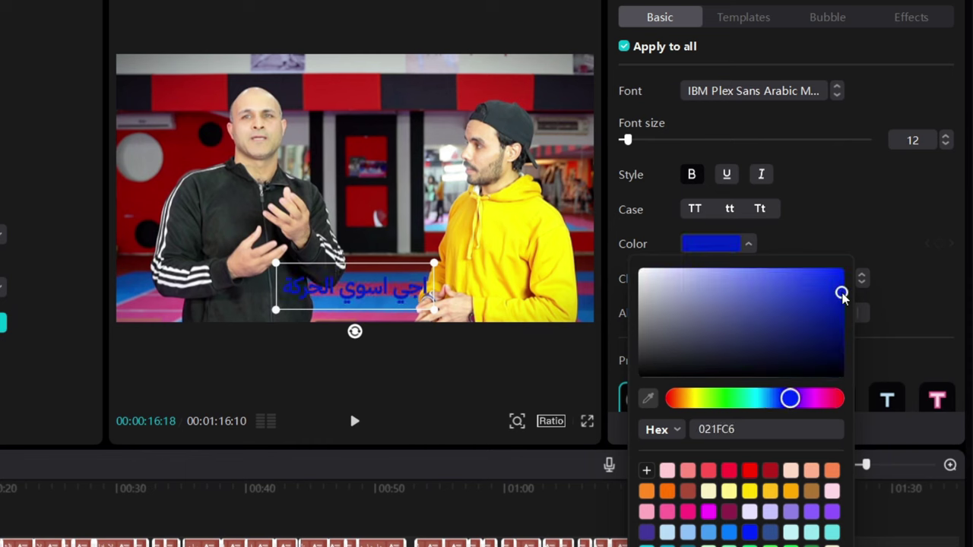
left_click(641, 272)
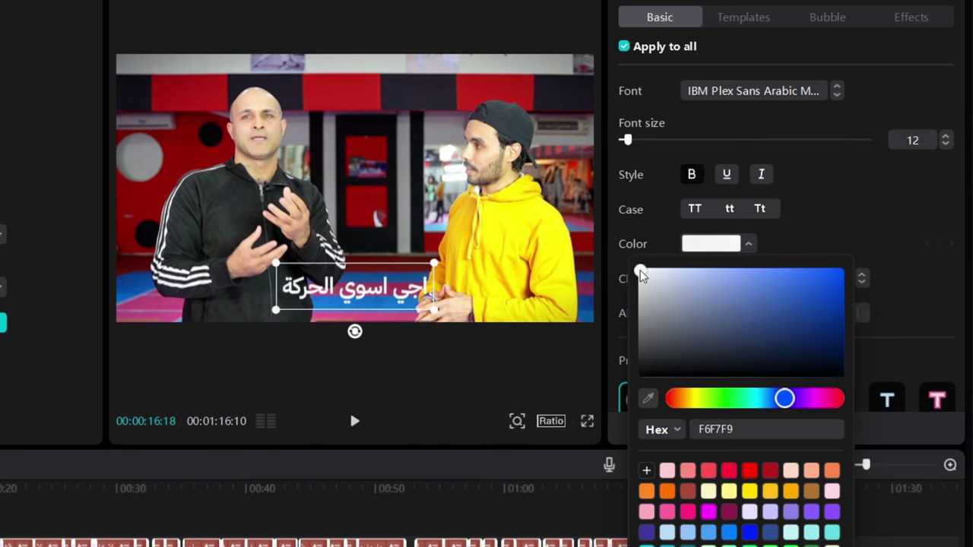
left_click(791, 213)
scroll(786, 296, "down", 5)
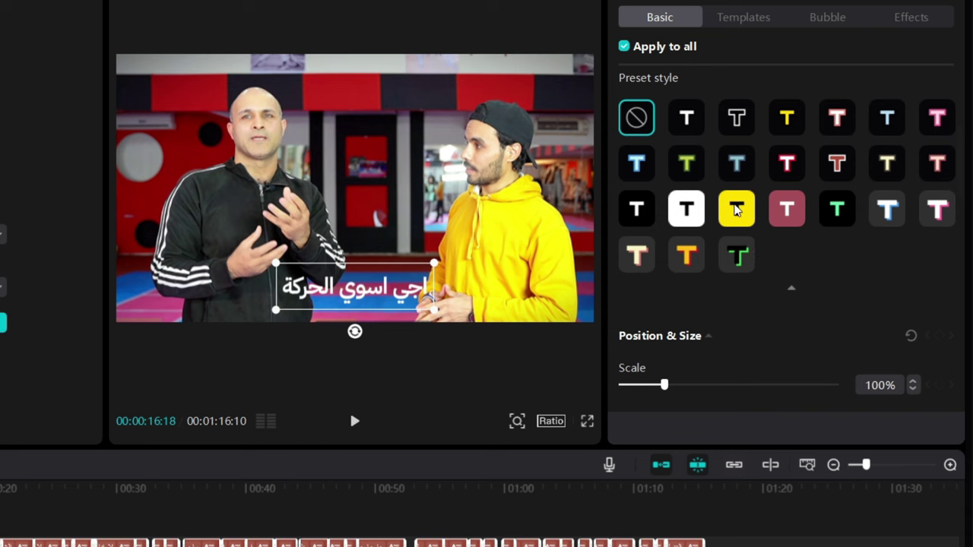
Preview the yellow, white, black and pink preset caption styles
left_click(737, 210)
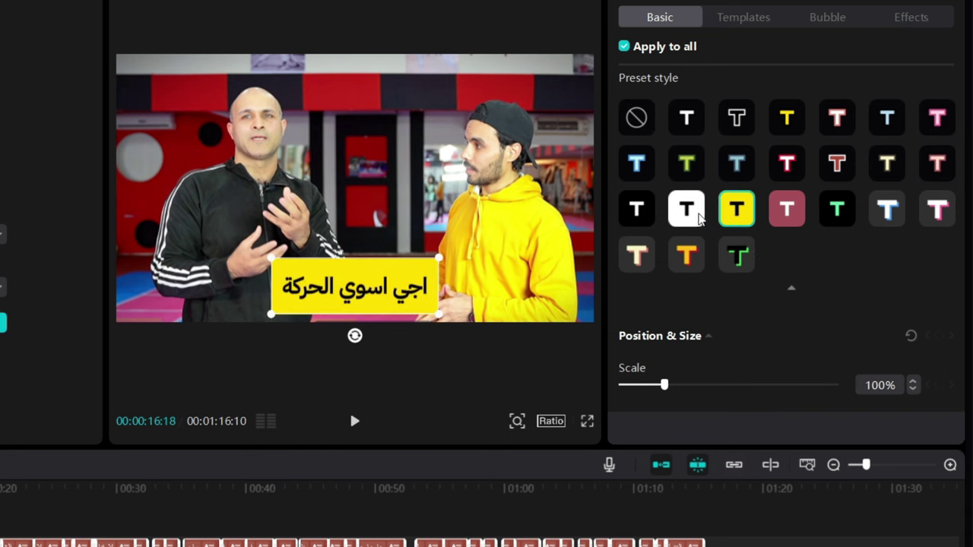
left_click(698, 216)
left_click(639, 214)
left_click(777, 221)
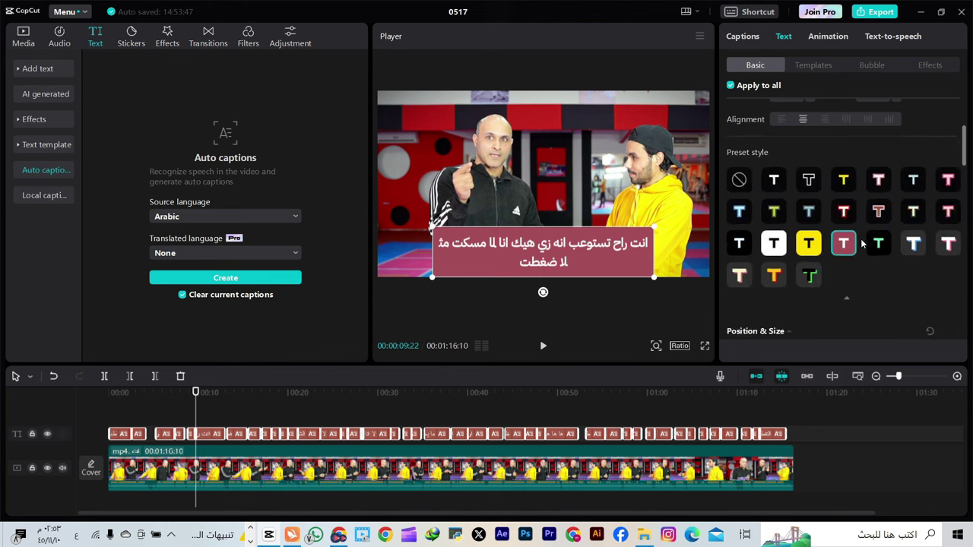
Choose the None preset and turn on a black background box behind the captions
scroll(850, 252, "down", 2)
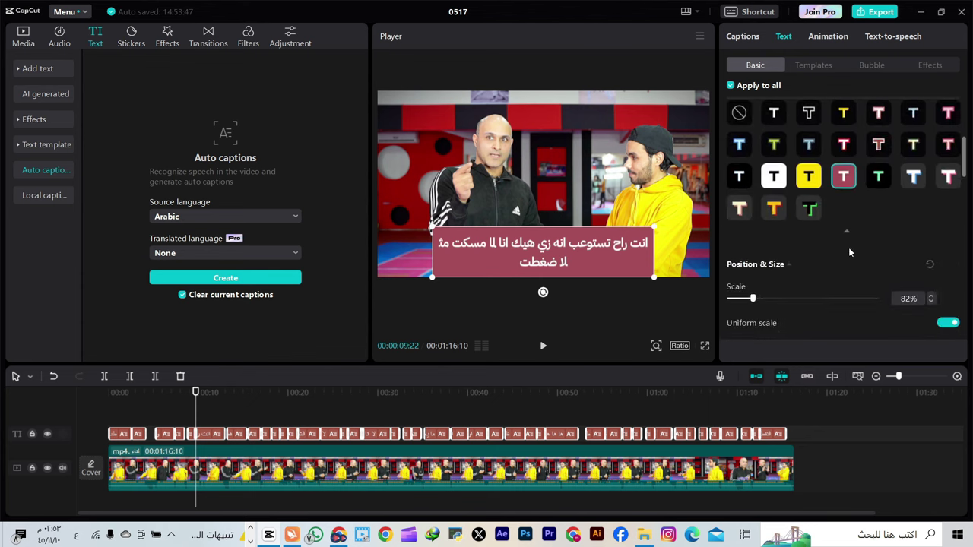
left_click(739, 114)
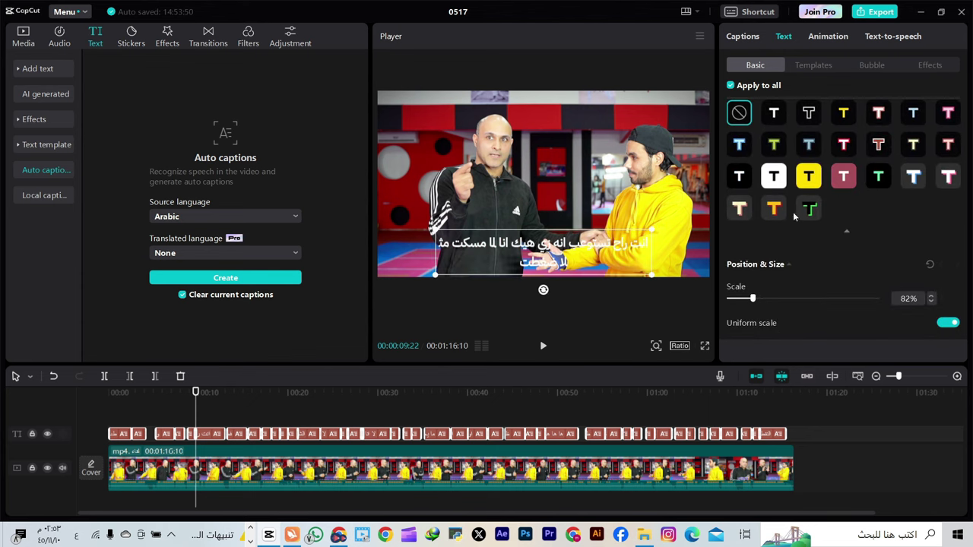
scroll(832, 249, "down", 1)
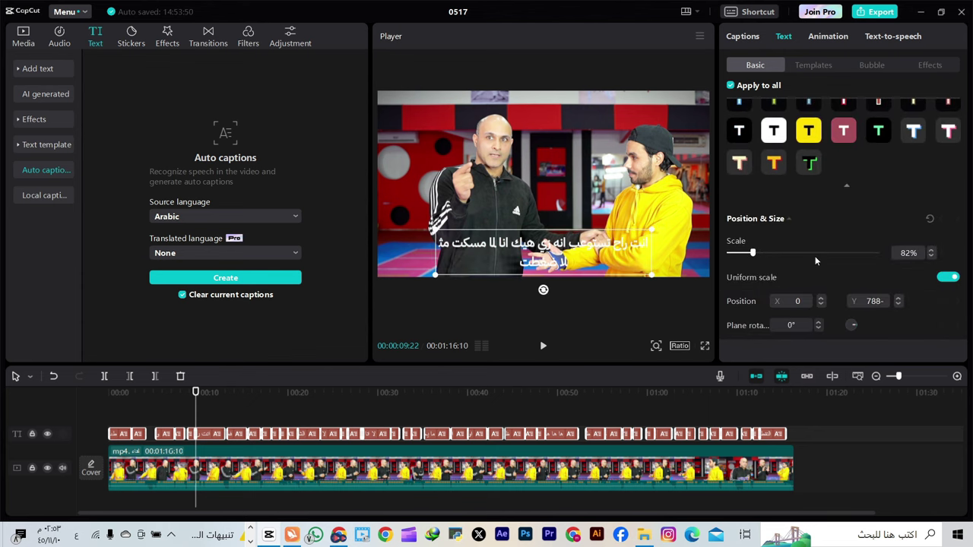
scroll(816, 261, "down", 8)
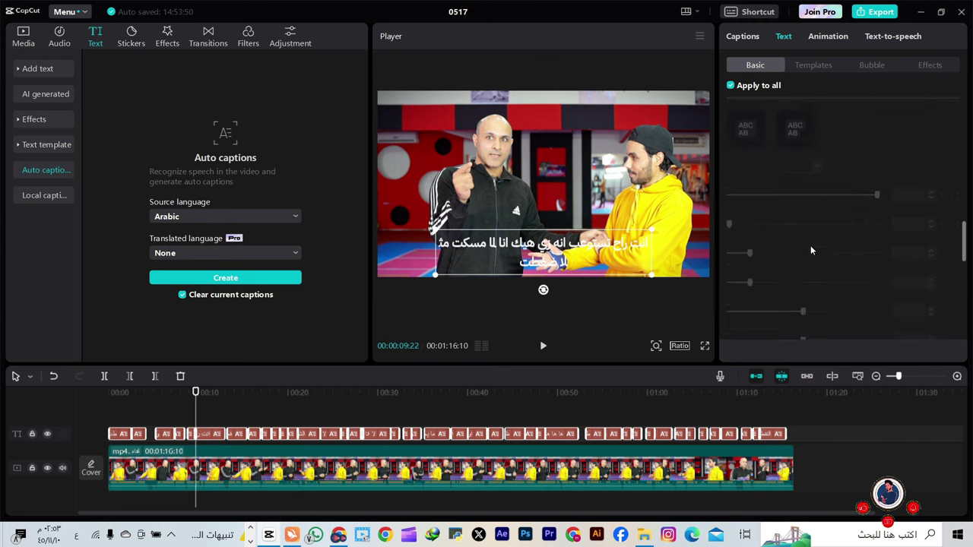
scroll(811, 250, "up", 1)
left_click(731, 126)
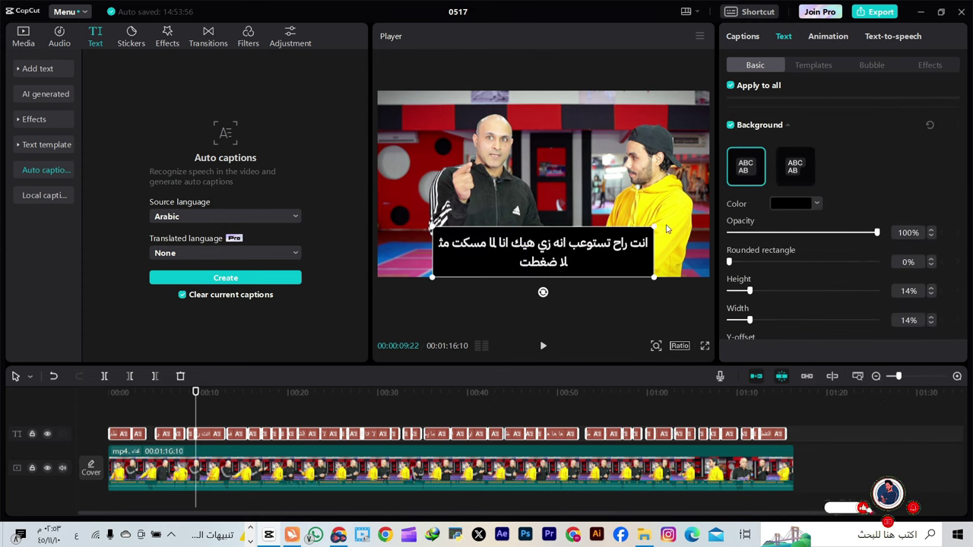
Widen the caption background box to about 51%
scroll(776, 264, "down", 3)
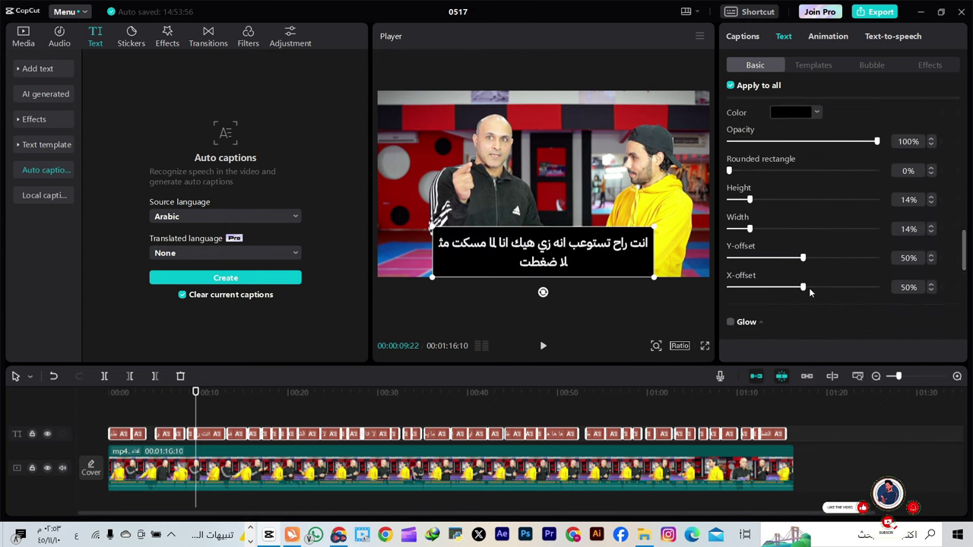
left_click_drag(750, 229, 805, 230)
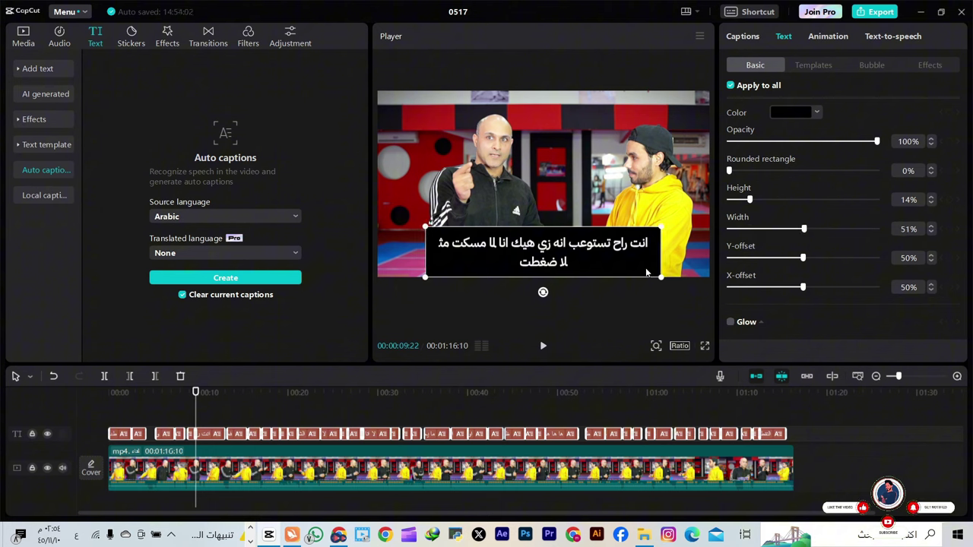
left_click_drag(660, 278, 642, 270)
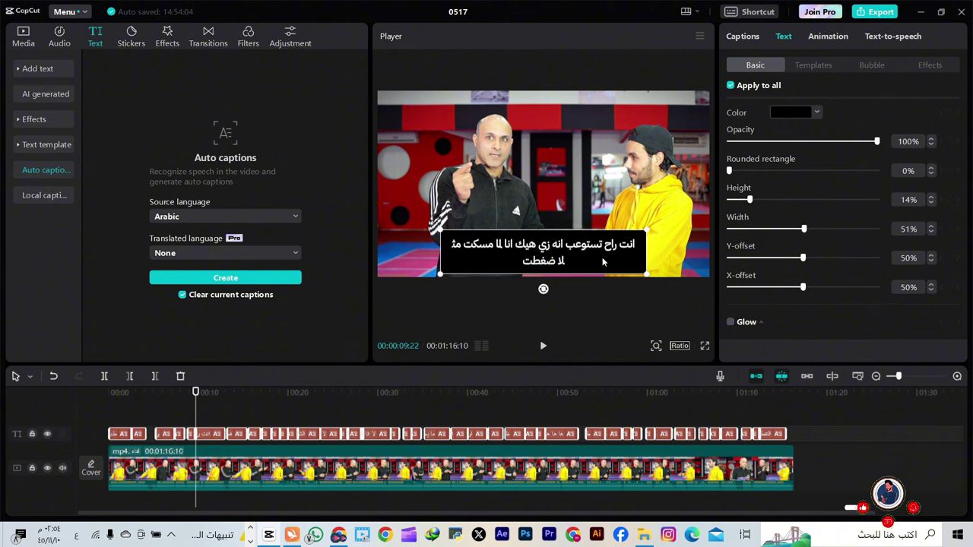
left_click(209, 434)
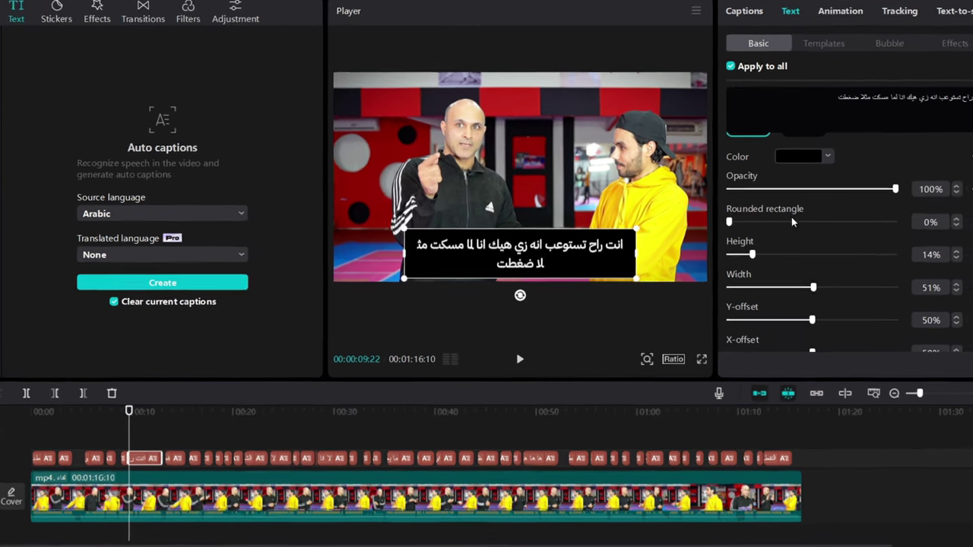
Lower the background opacity to 47%, widen the caption box to one line, then scrub ahead
scroll(798, 274, "up", 1)
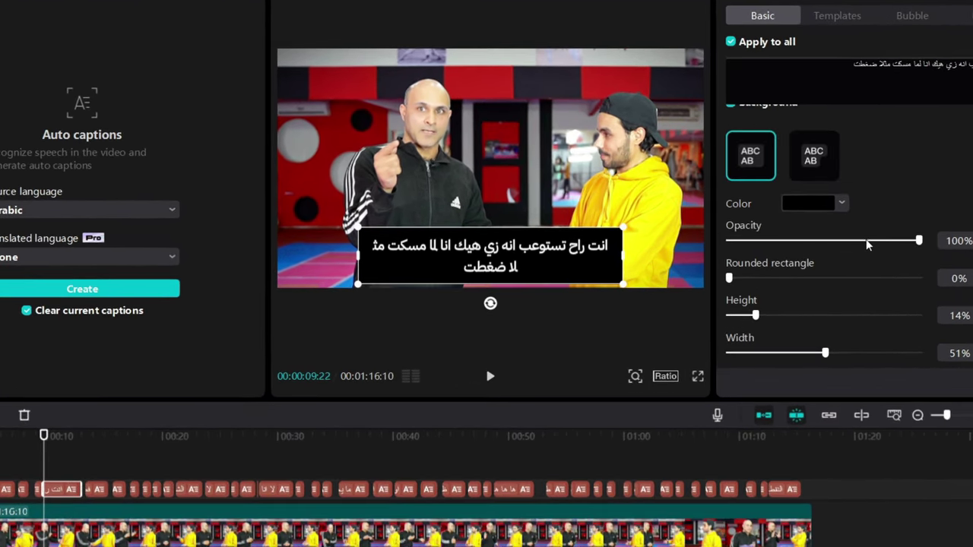
scroll(866, 244, "up", 3)
scroll(874, 202, "down", 1)
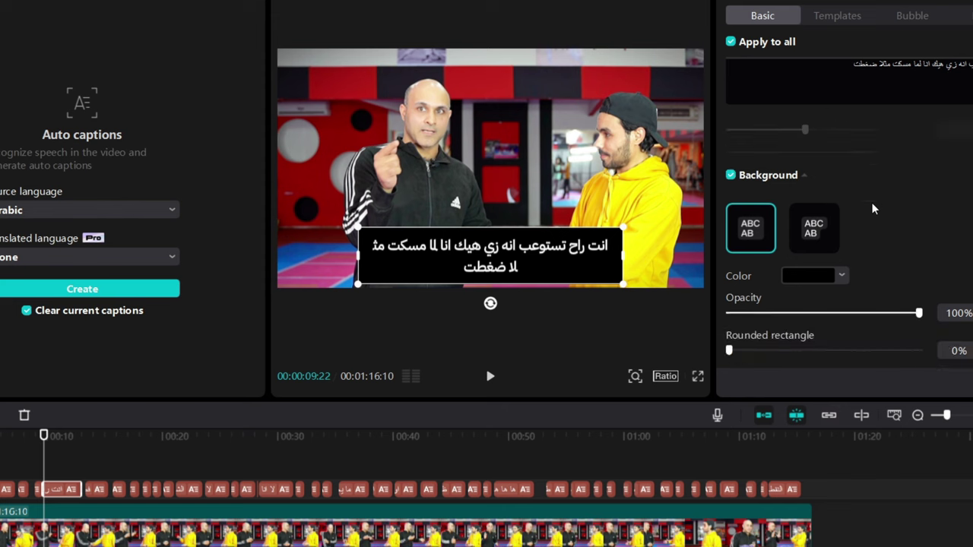
scroll(874, 209, "down", 1)
left_click_drag(918, 298, 820, 300)
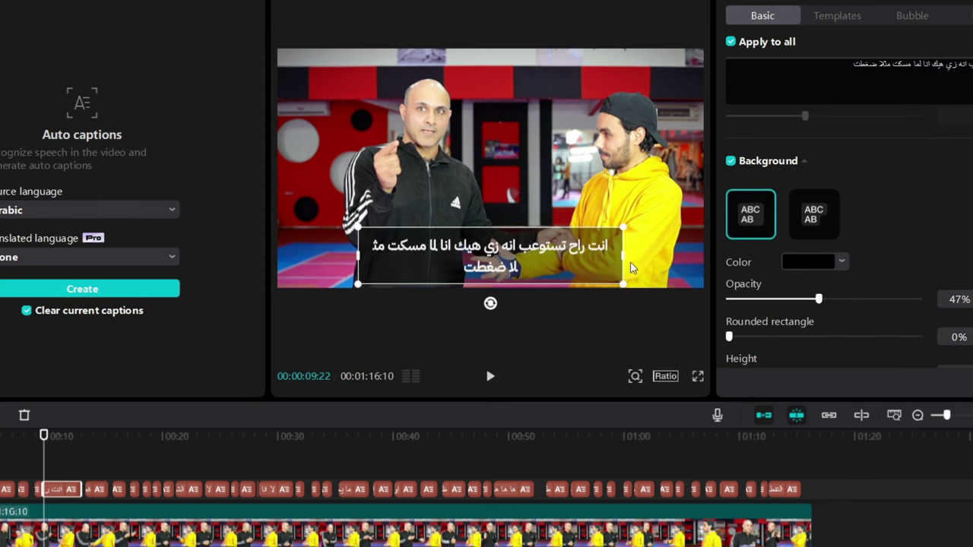
left_click_drag(621, 256, 630, 273)
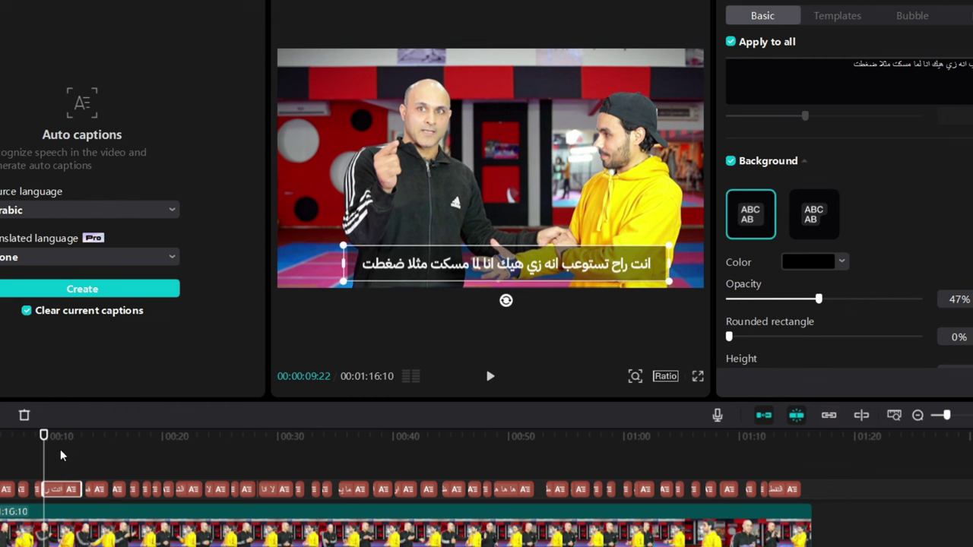
left_click_drag(47, 455, 259, 452)
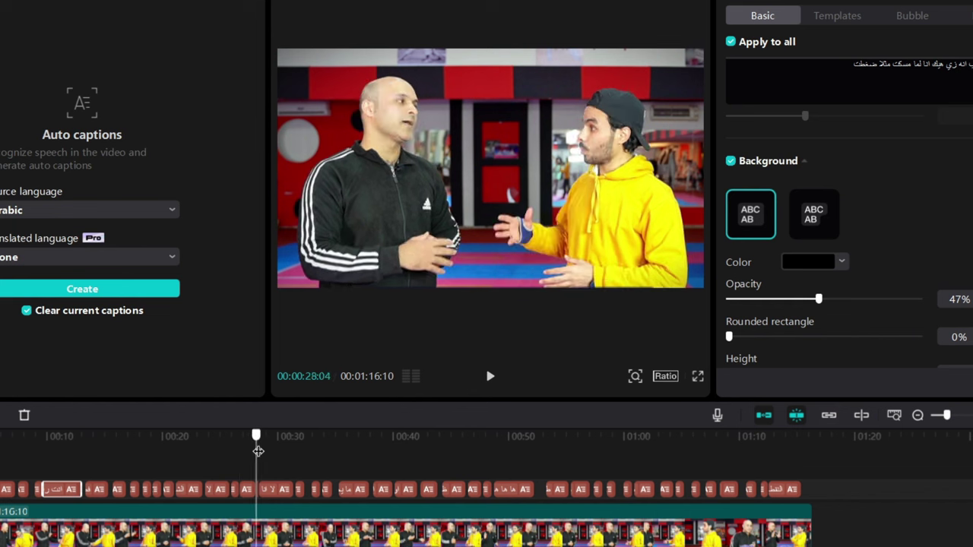
Play back the captions, then try red and settle on a darker blue (4684D5) background
left_click(490, 376)
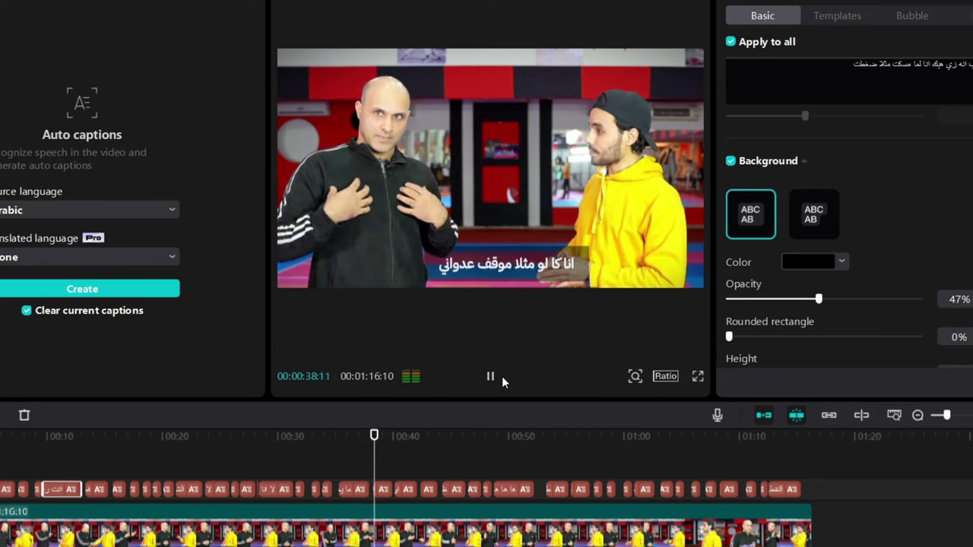
left_click(490, 376)
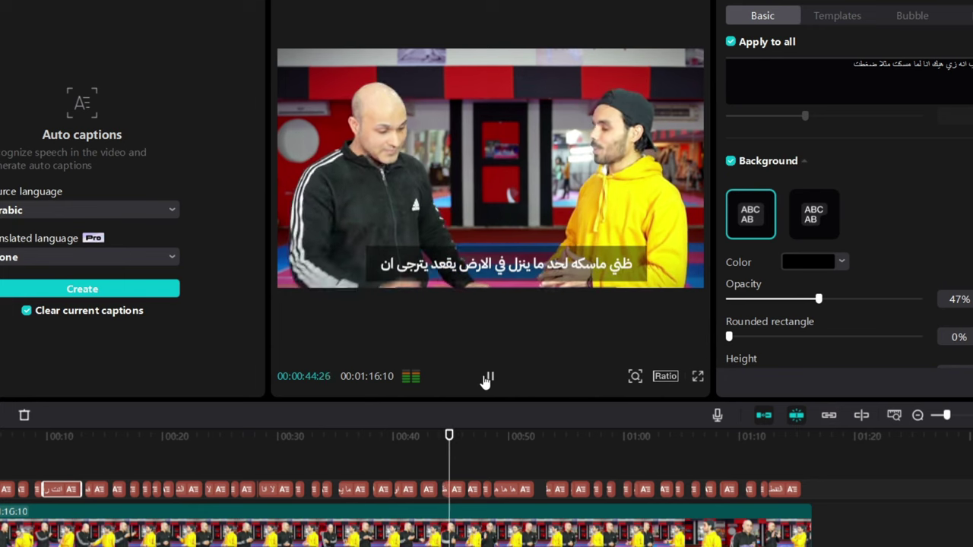
left_click(829, 266)
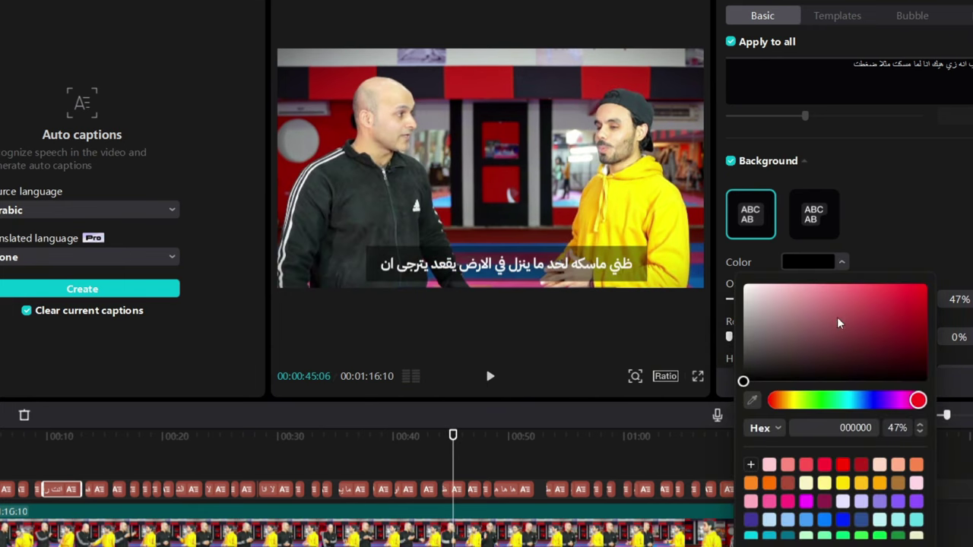
left_click(867, 301)
left_click(872, 403)
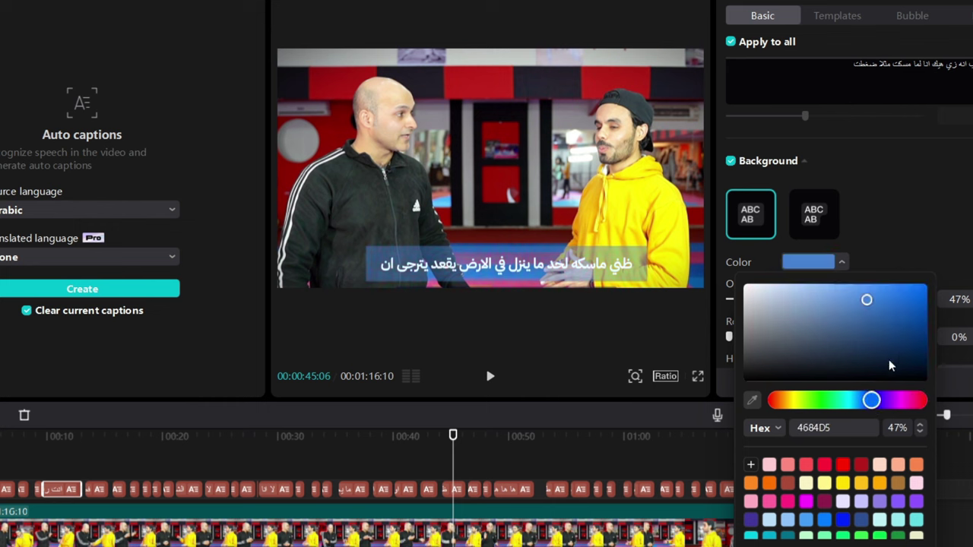
left_click_drag(896, 357, 942, 346)
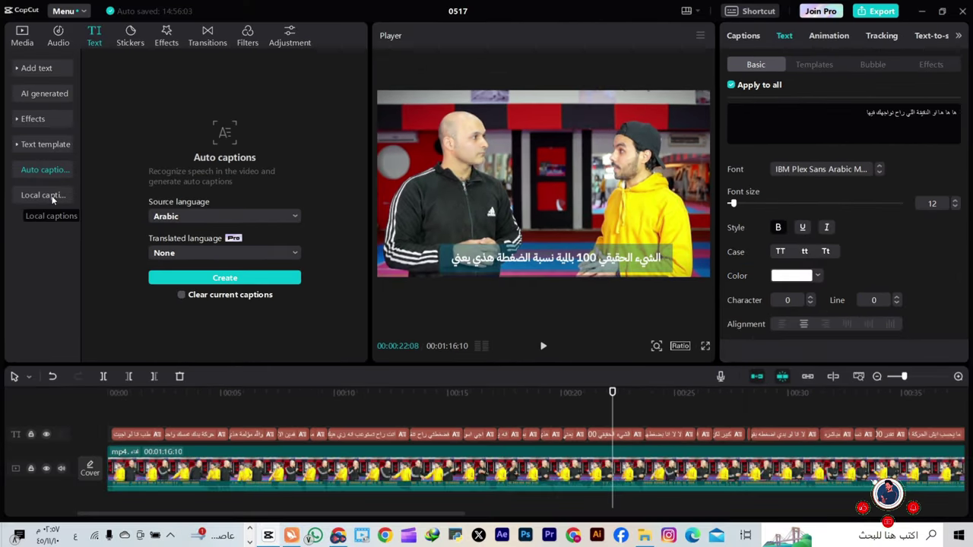
Select the caption clips on the text track and show the Local captions import option
left_click(53, 197)
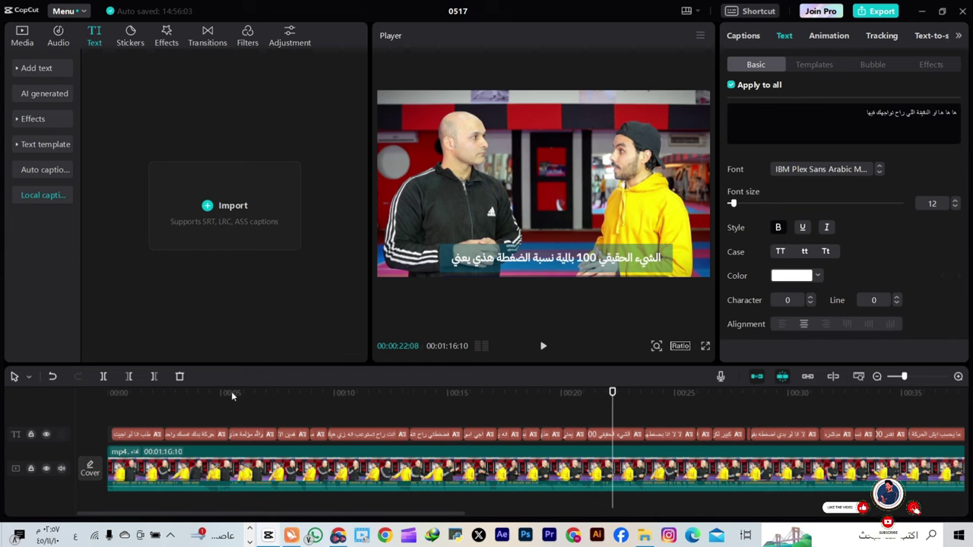
left_click_drag(165, 424, 795, 430)
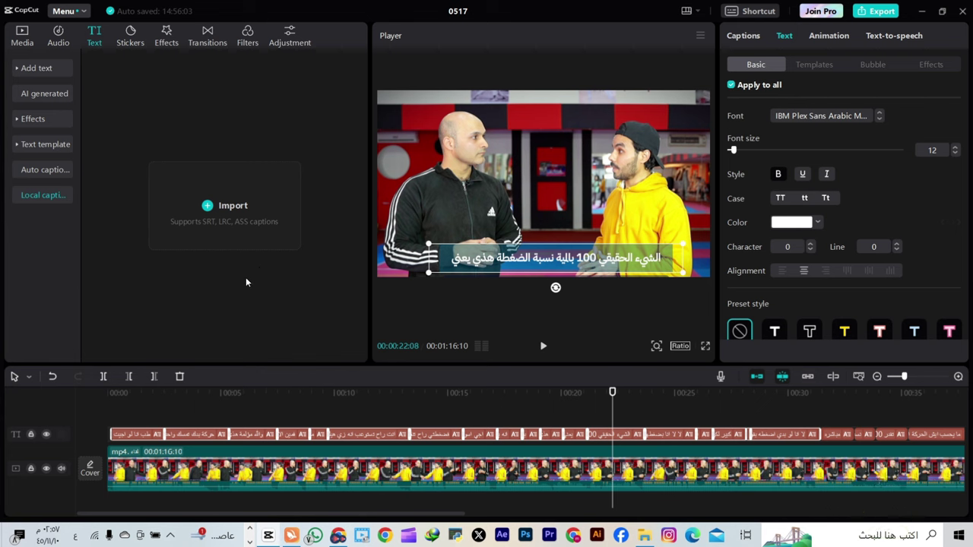
left_click(43, 170)
left_click(44, 195)
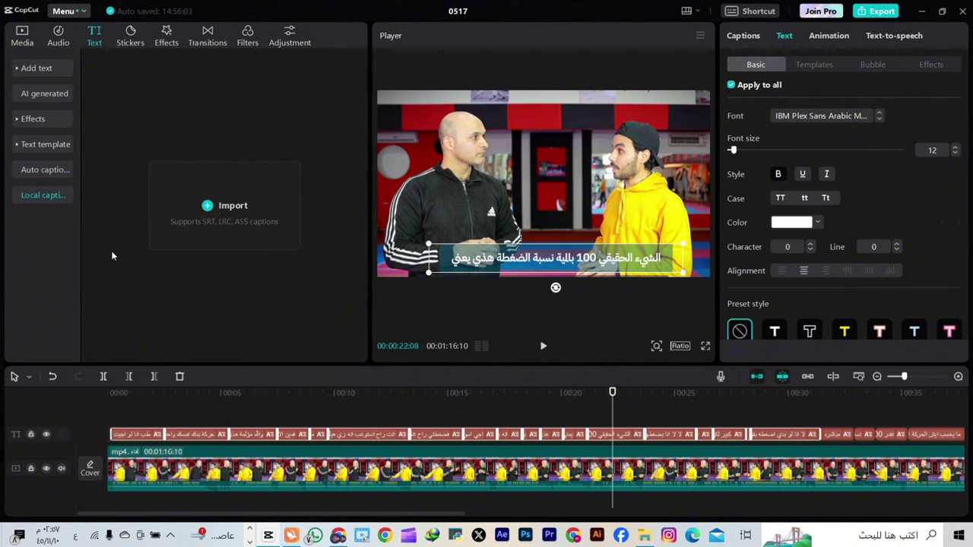